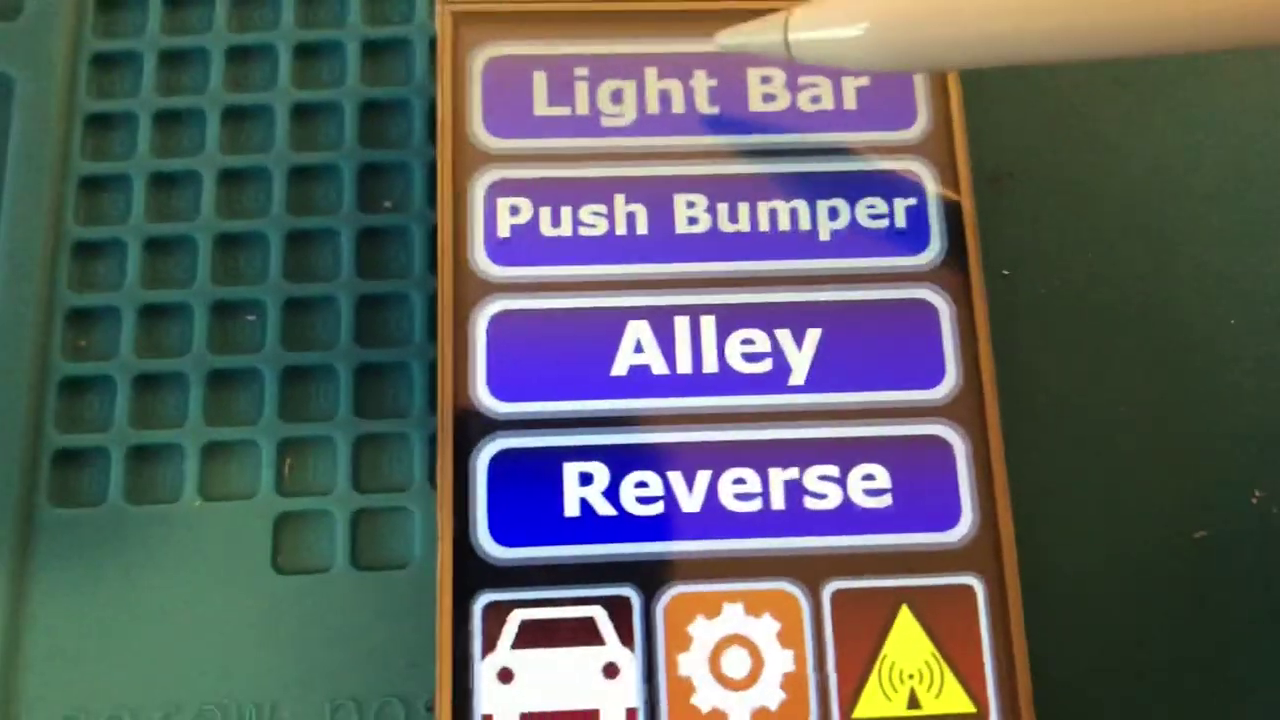
- Tap Light Bar twice on the Nextion display to check that it toggles colour
left_click(740, 242)
left_click(718, 162)
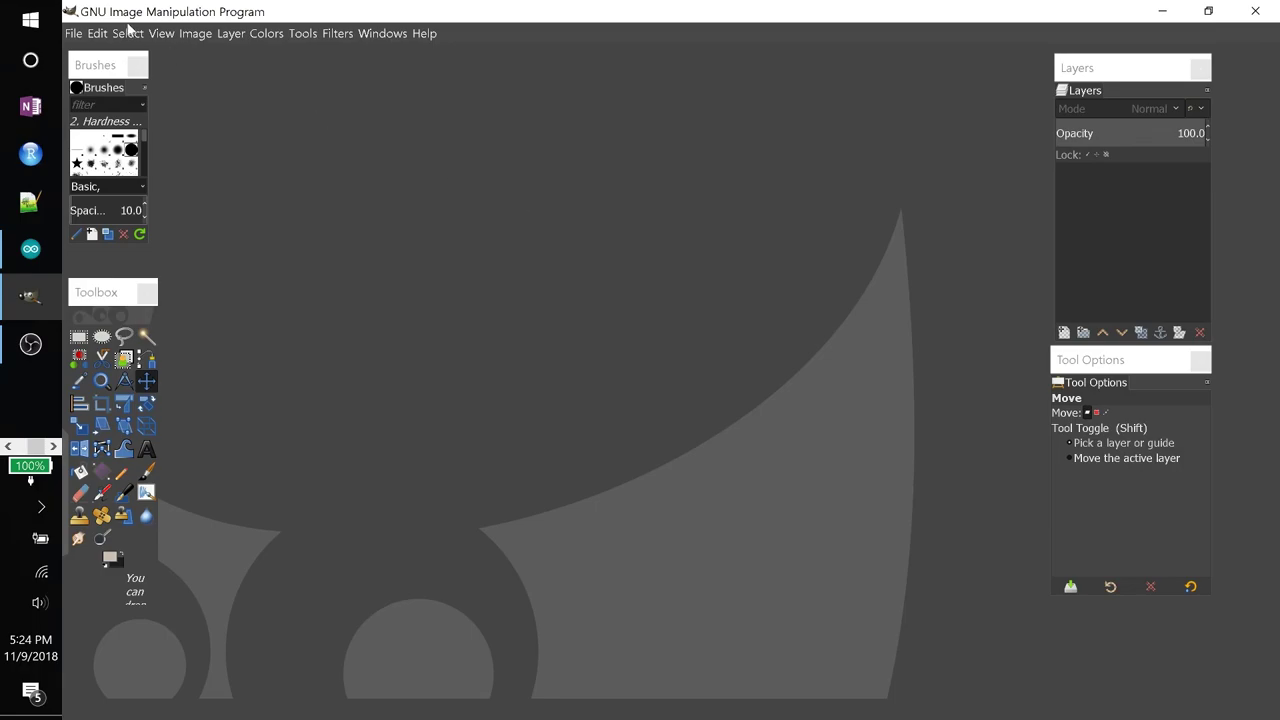
- Start a new image with width 320 and height 480 pixels
left_click(74, 36)
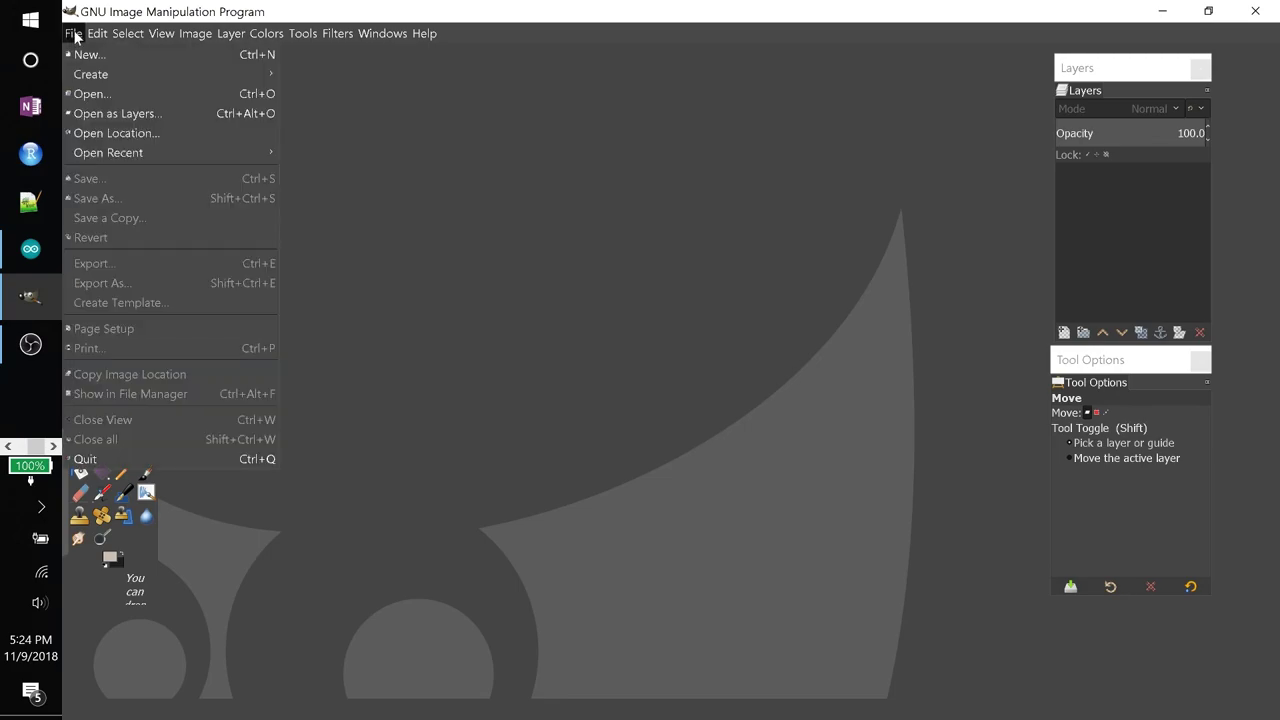
left_click(74, 53)
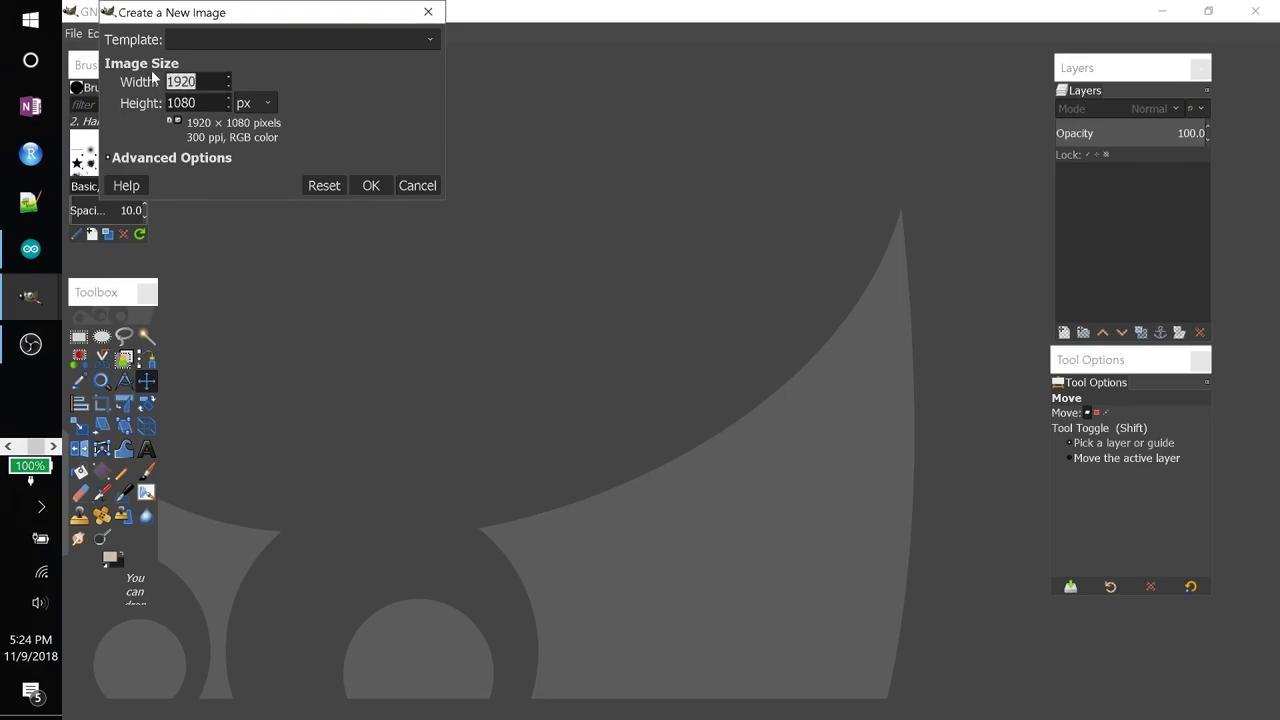
type("320")
key("Tab")
type("4")
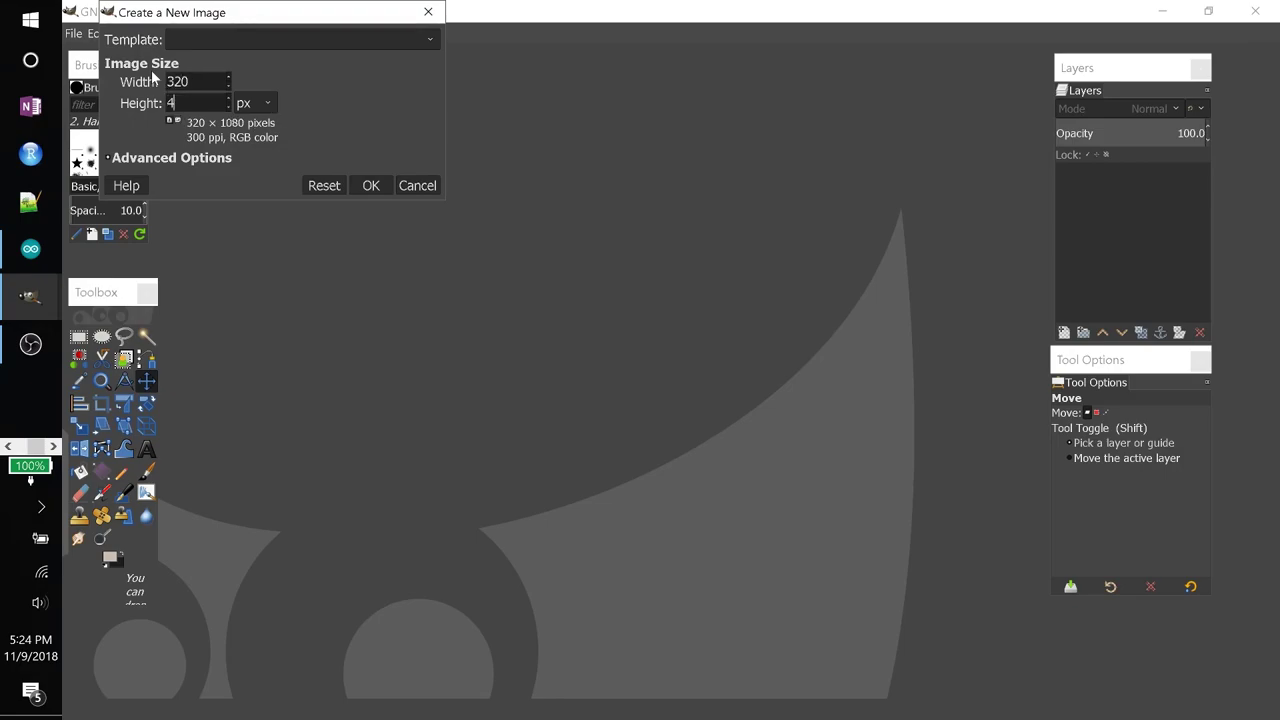
type("80")
- Create the 320×480 image and zoom in on the canvas
left_click(369, 185)
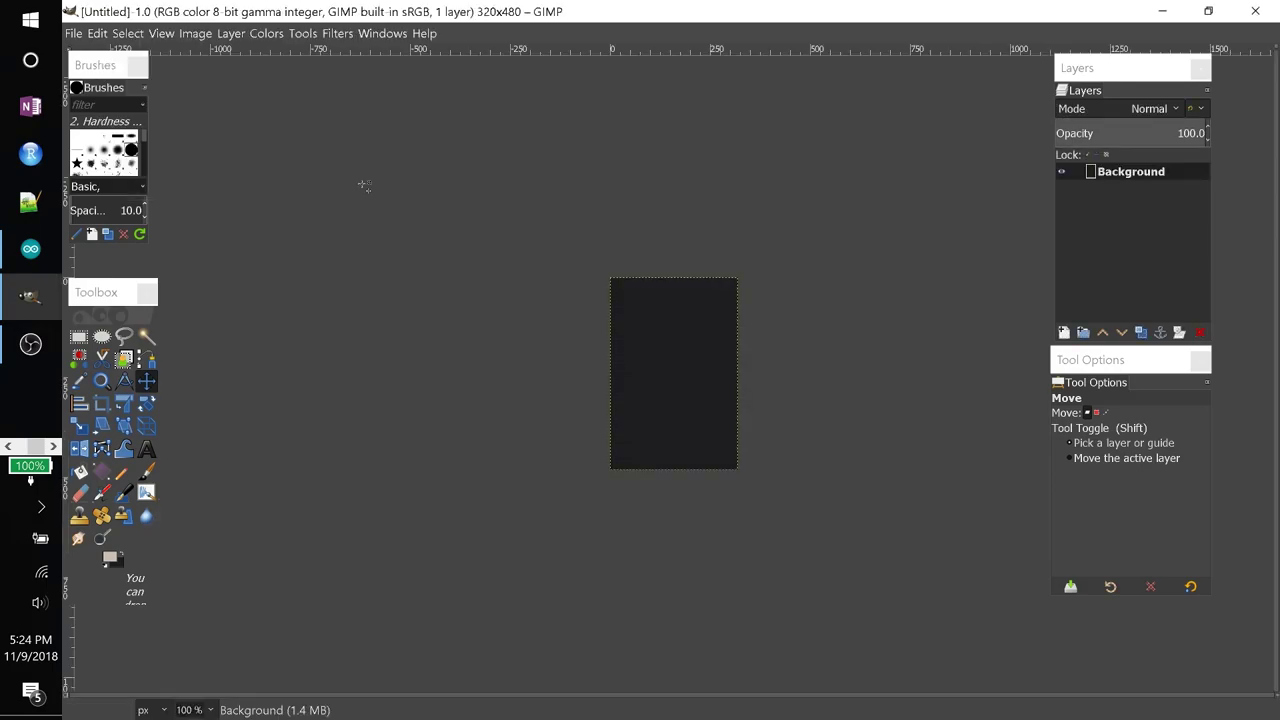
key("alt")
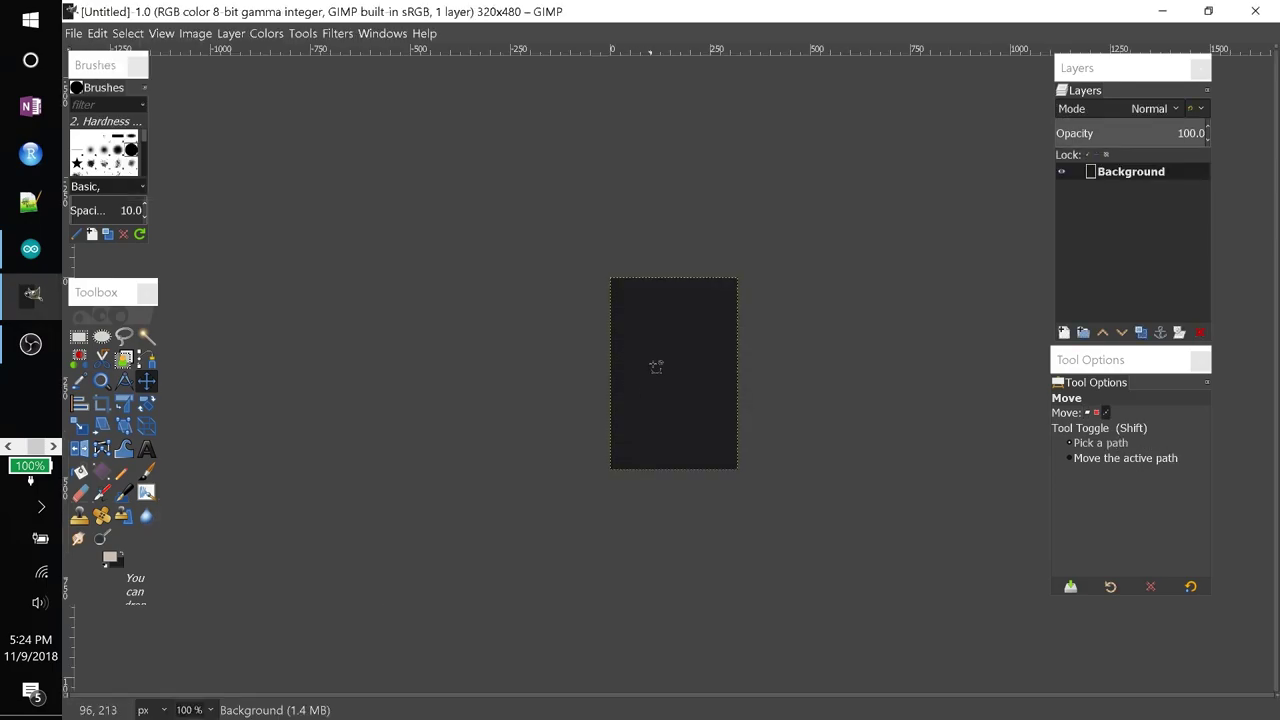
scroll(708, 365, "up", 3, "ctrl")
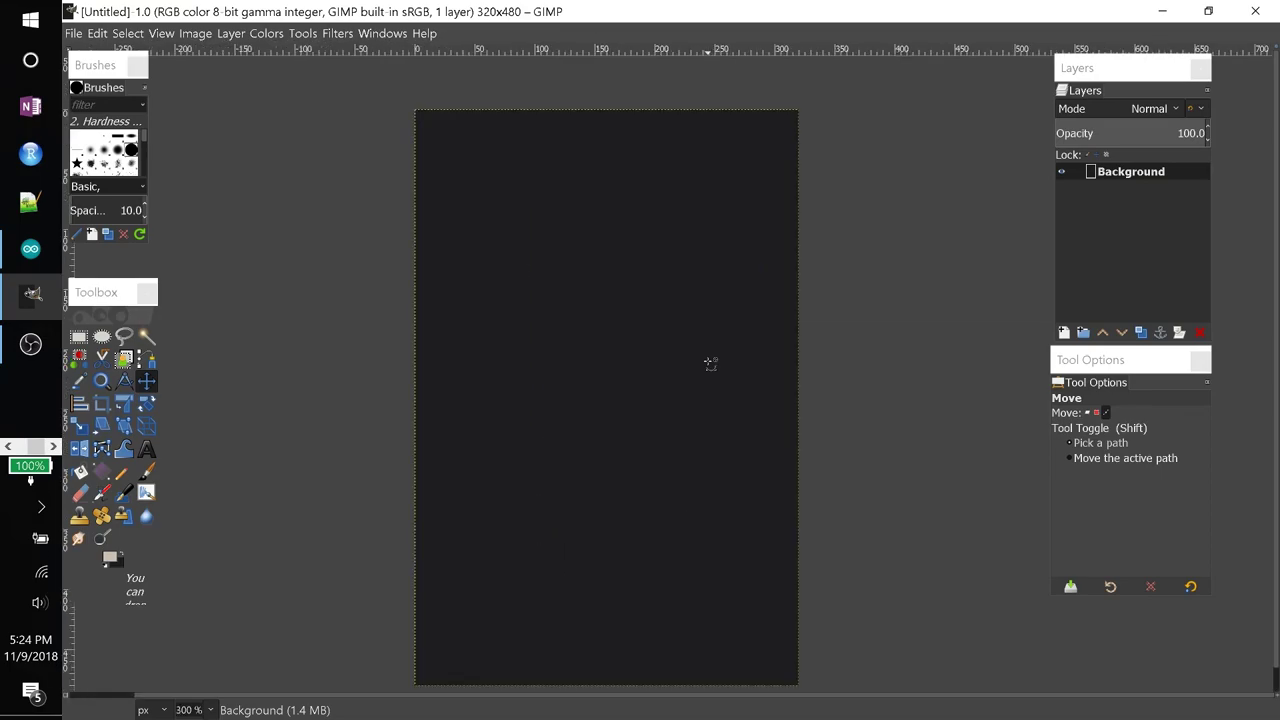
key("alt")
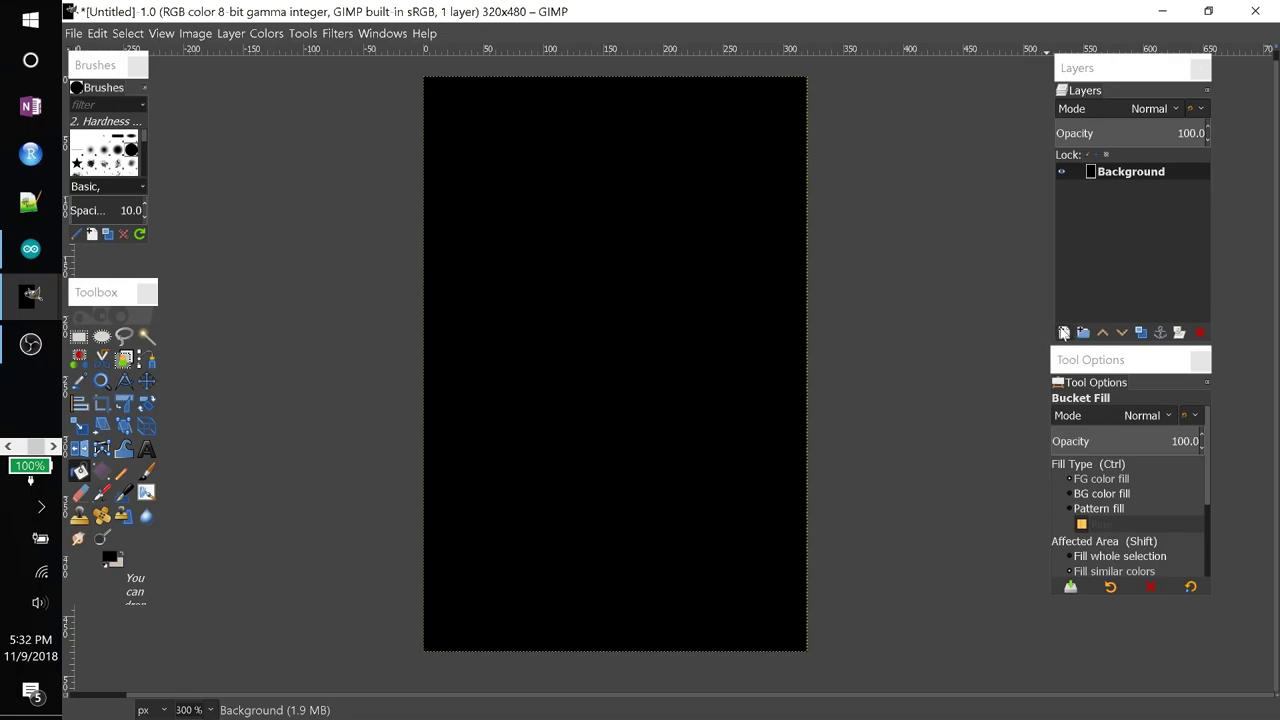
- Add a new 320×85 transparent layer named btn1
left_click(1063, 332)
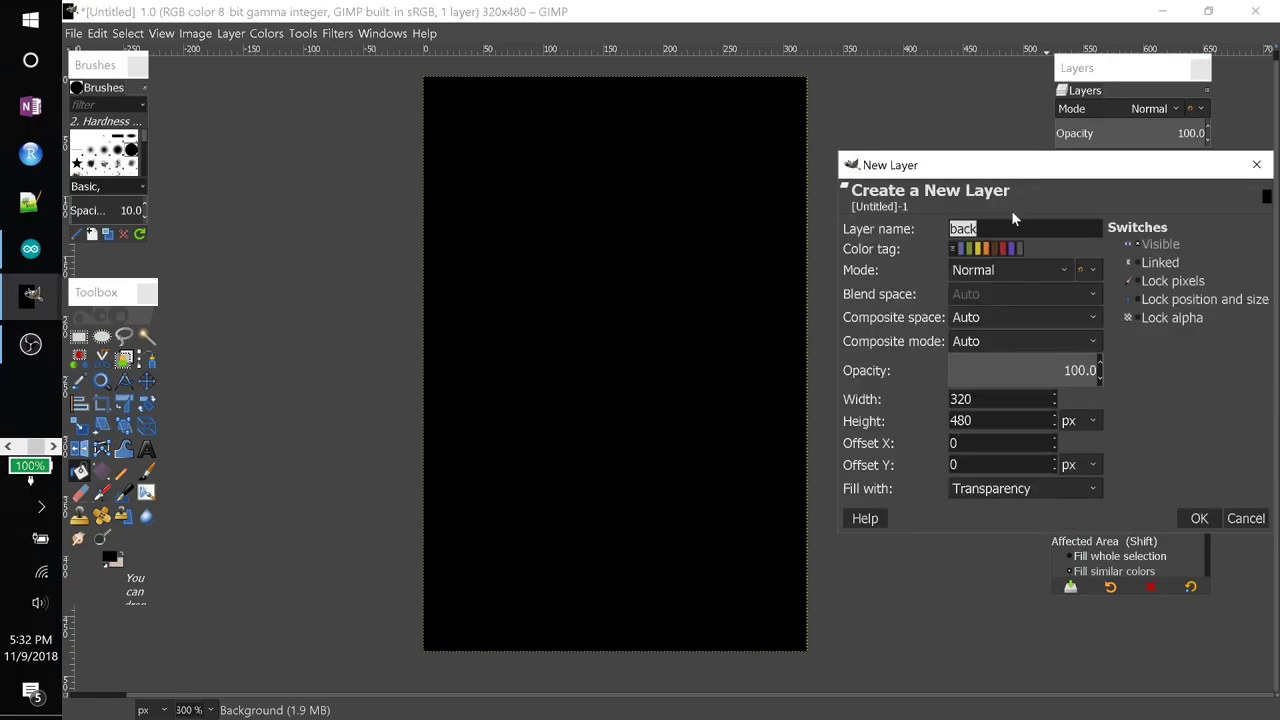
type("btn1")
double_click(960, 420)
type("85")
left_click(1199, 518)
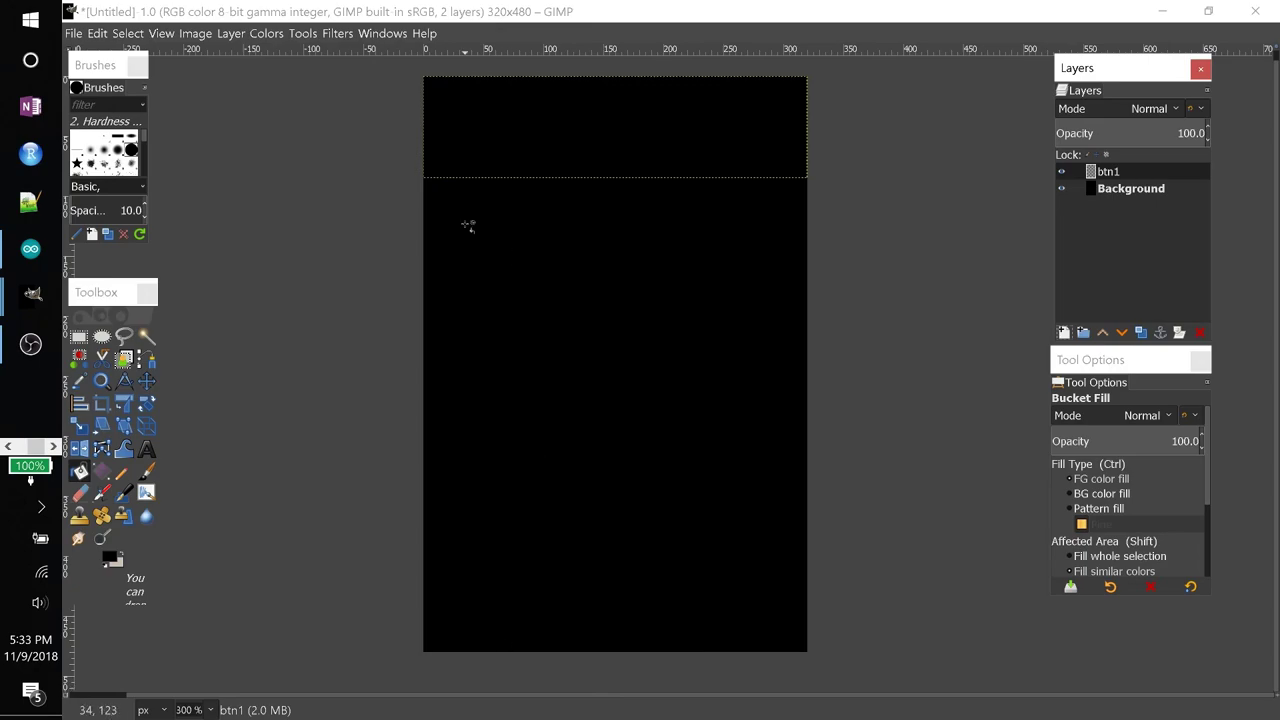
- Draw a rectangular selection across the top, then set its position to 5,5 and size to 310×75
left_click(79, 340)
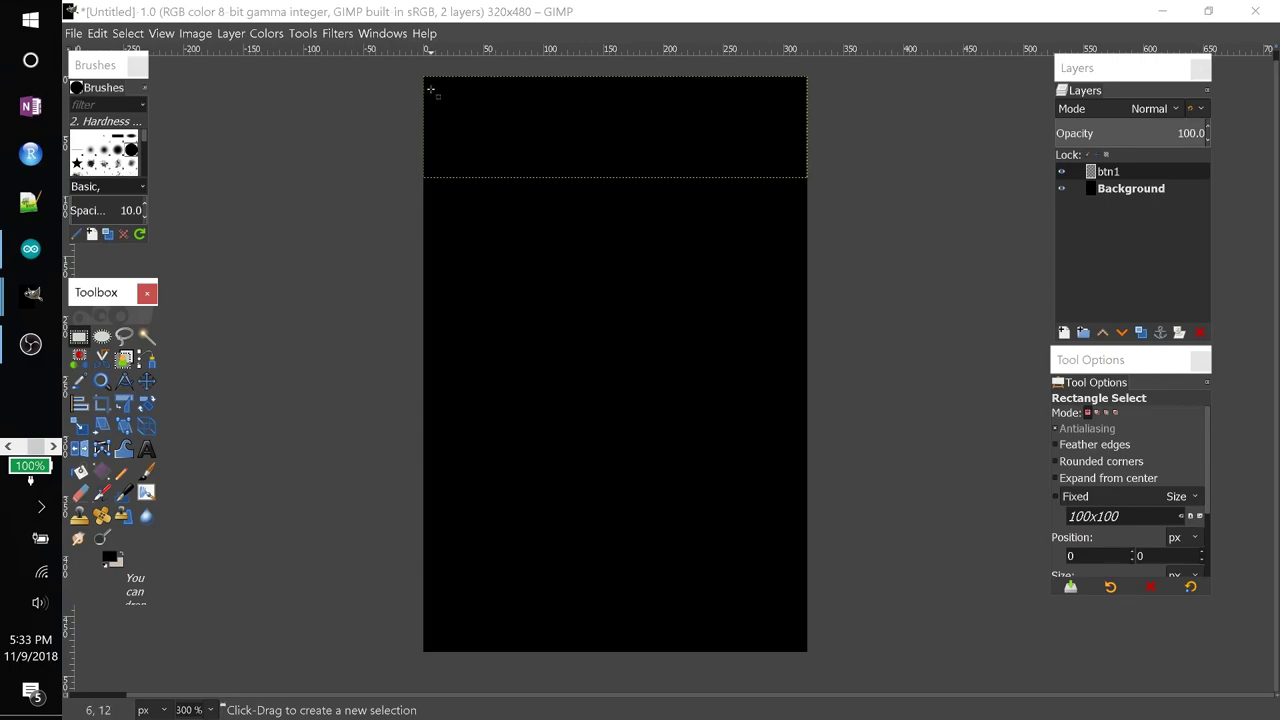
left_click_drag(431, 90, 797, 170)
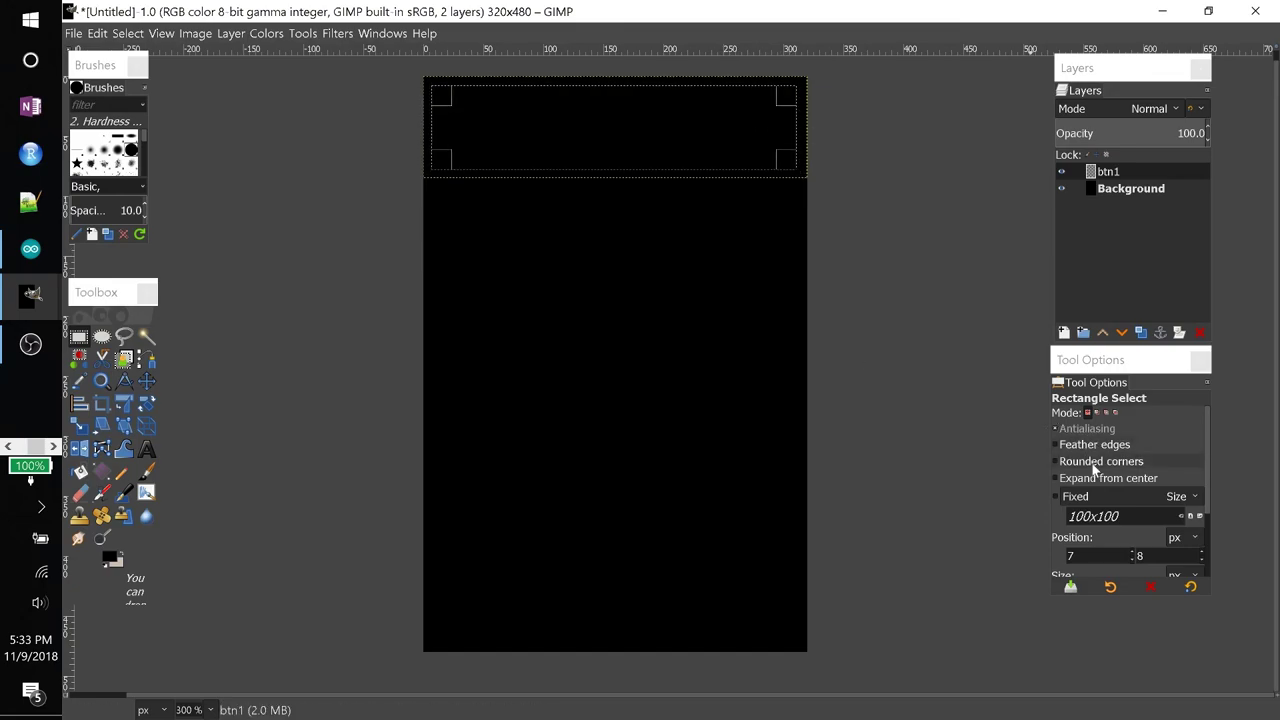
scroll(1100, 495, "down", 7)
scroll(1098, 510, "up", 4)
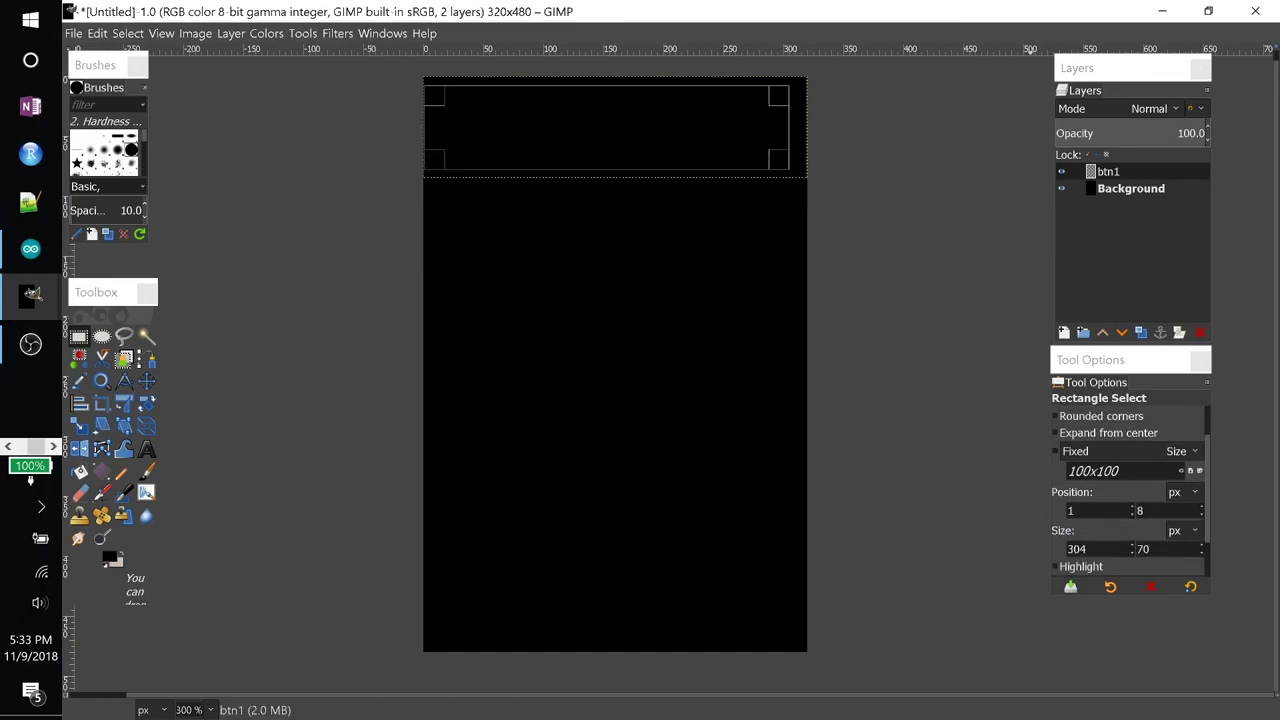
scroll(1100, 510, "down", 3)
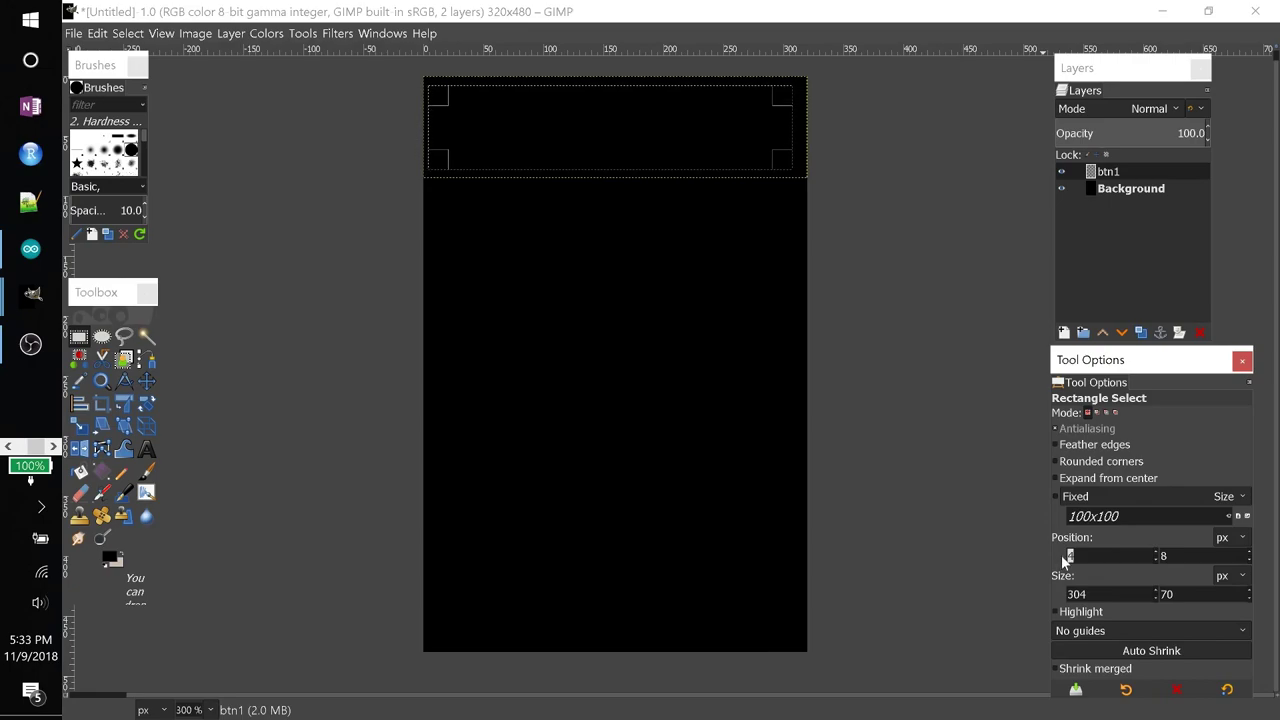
type("5")
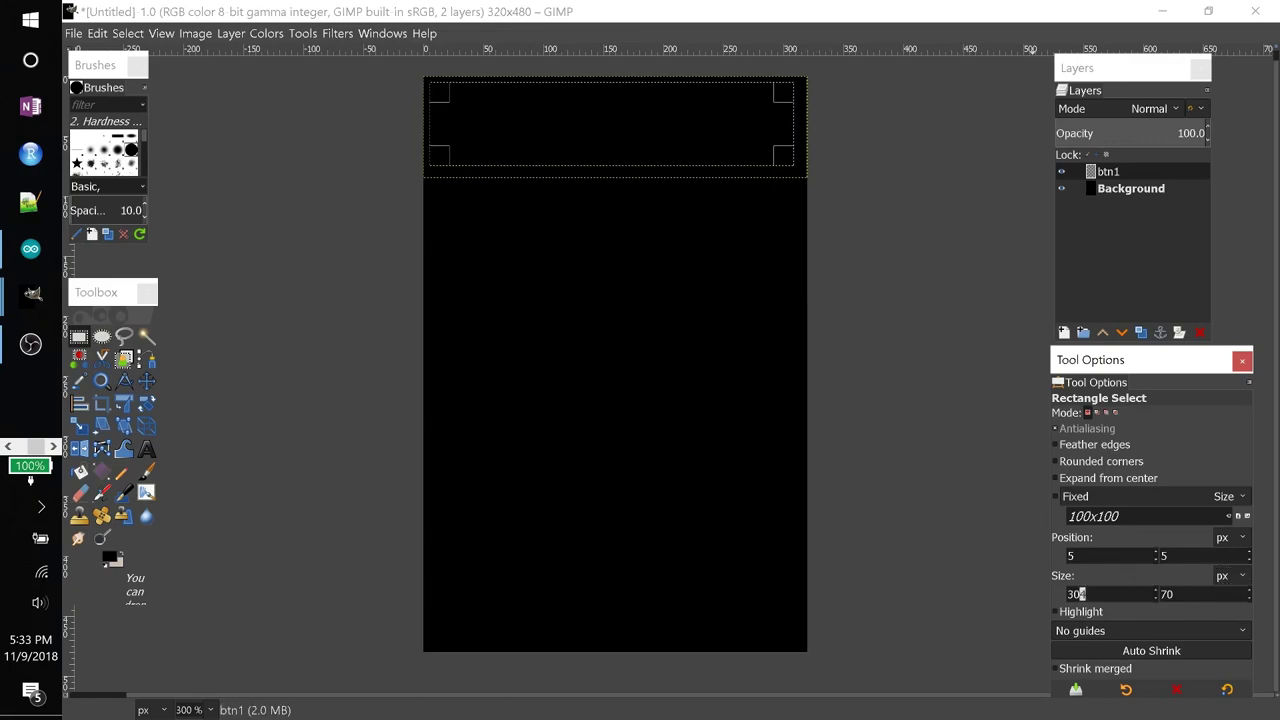
type("10")
key("Tab")
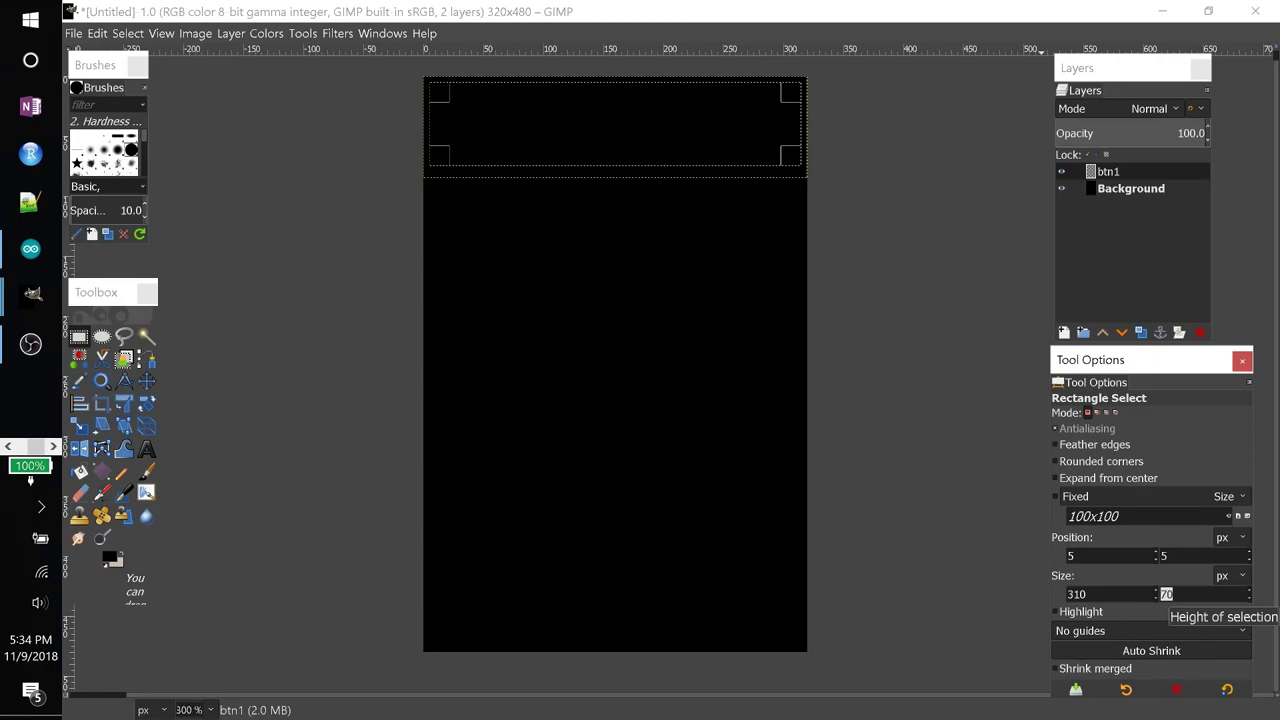
type("7")
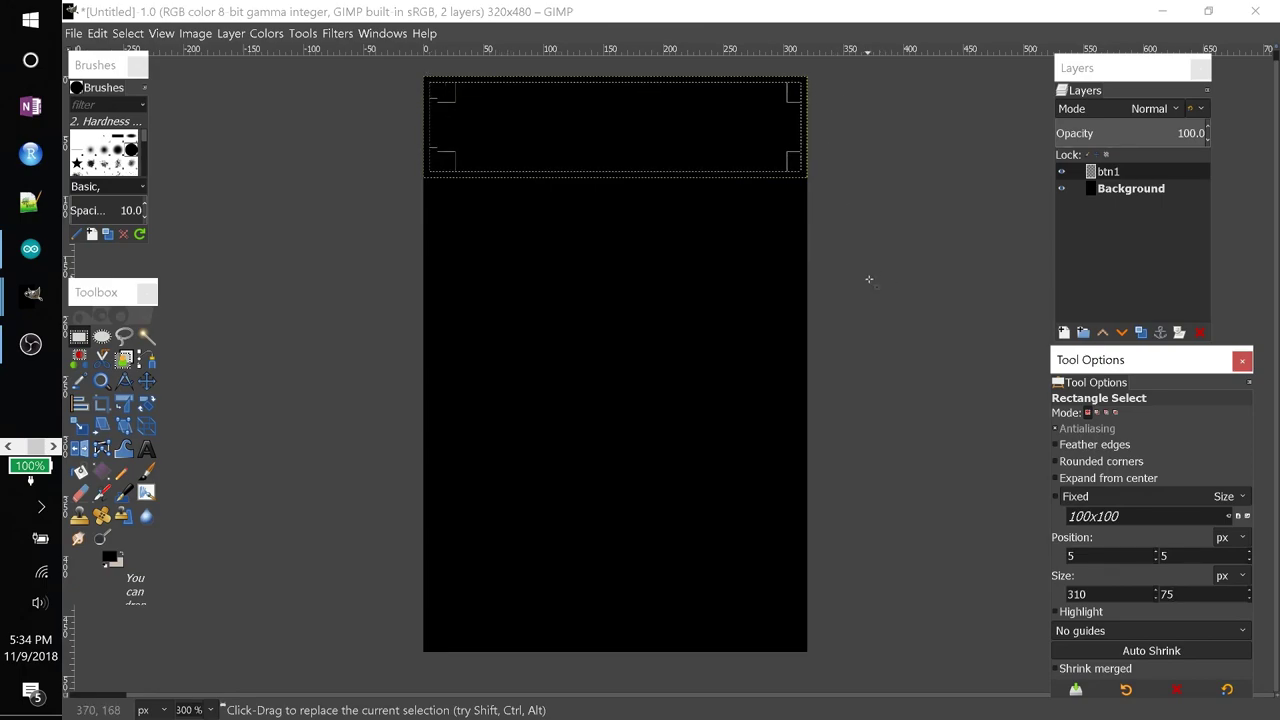
left_click(703, 118)
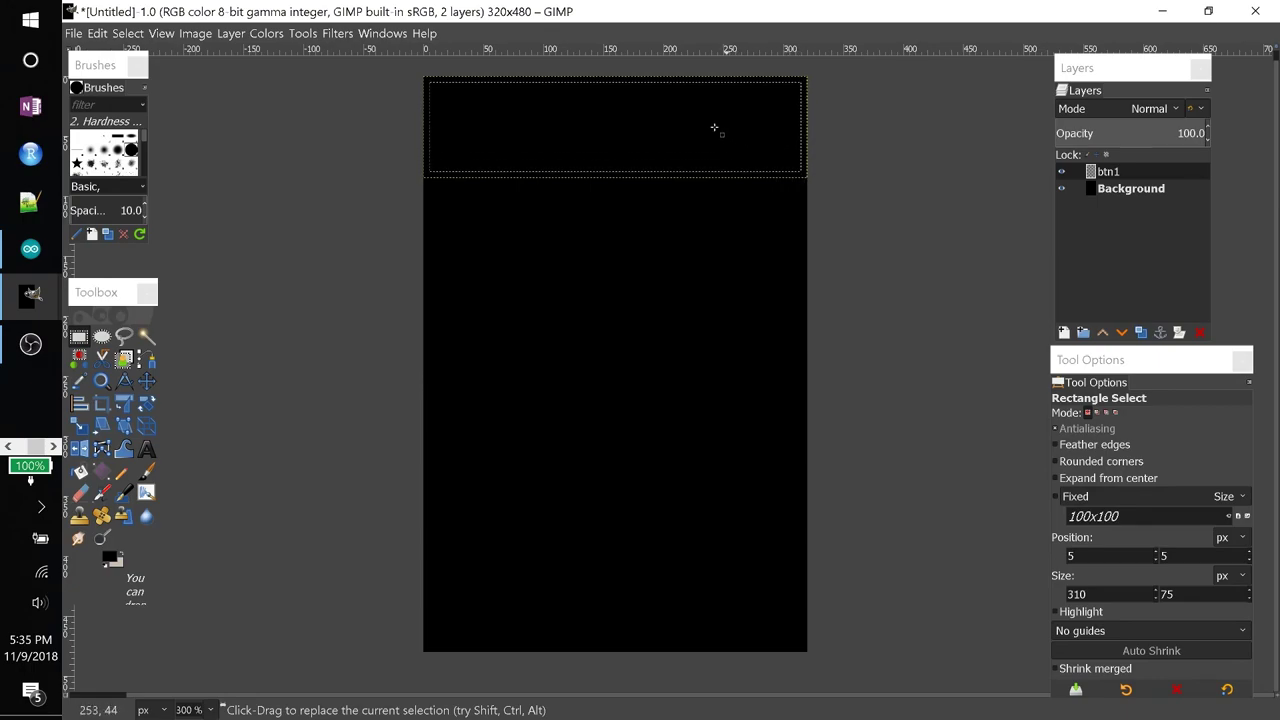
- Apply Select > Rounded Rectangle with a 50% radius to the 310×75 selection
left_click(128, 35)
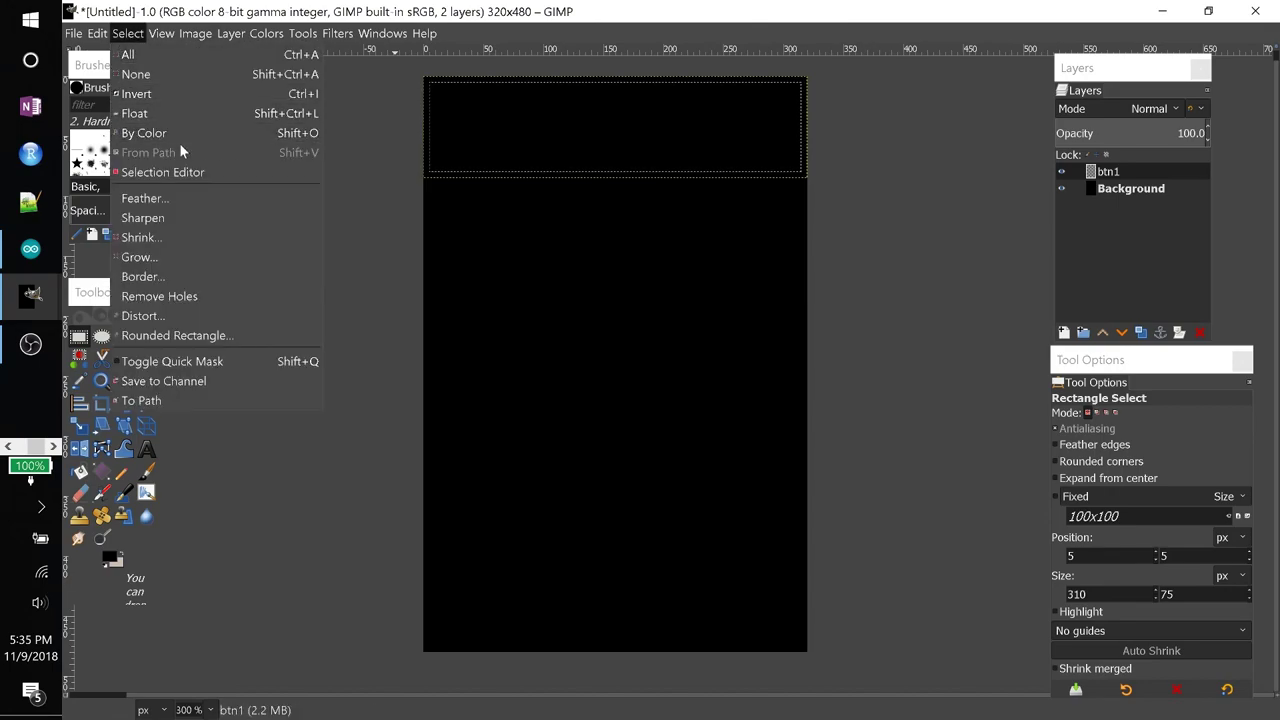
left_click(175, 337)
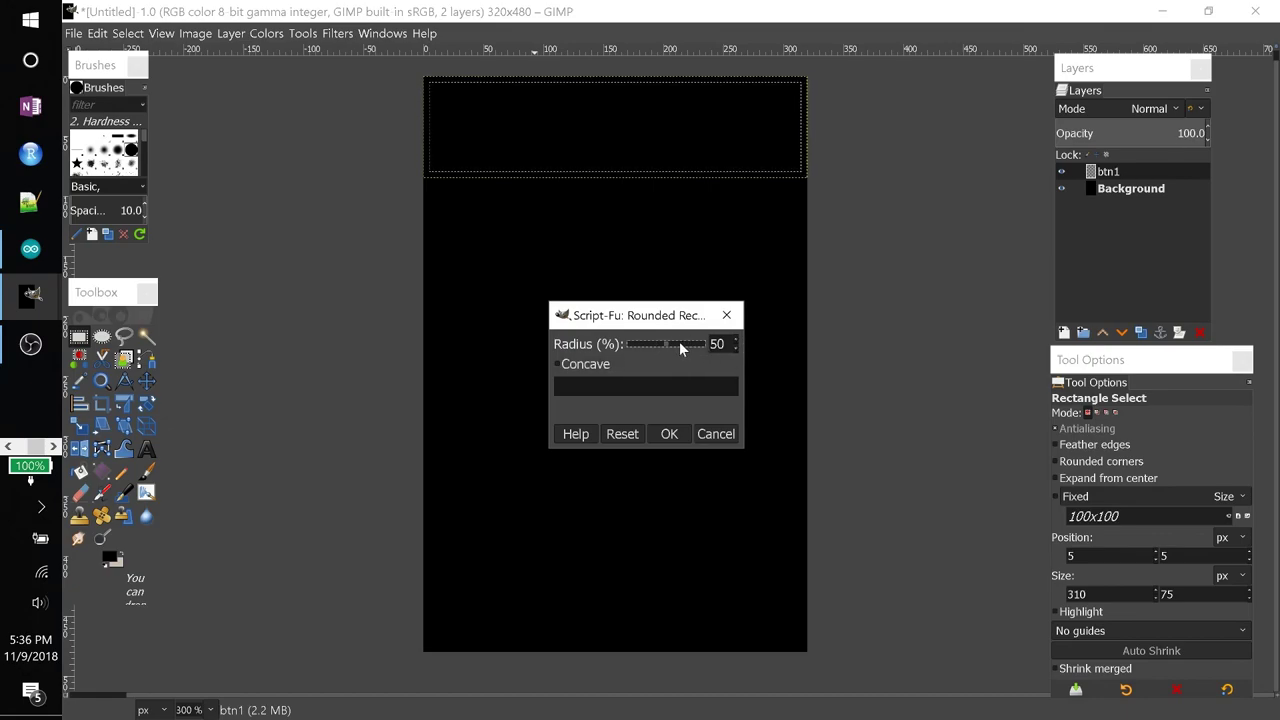
left_click(669, 434)
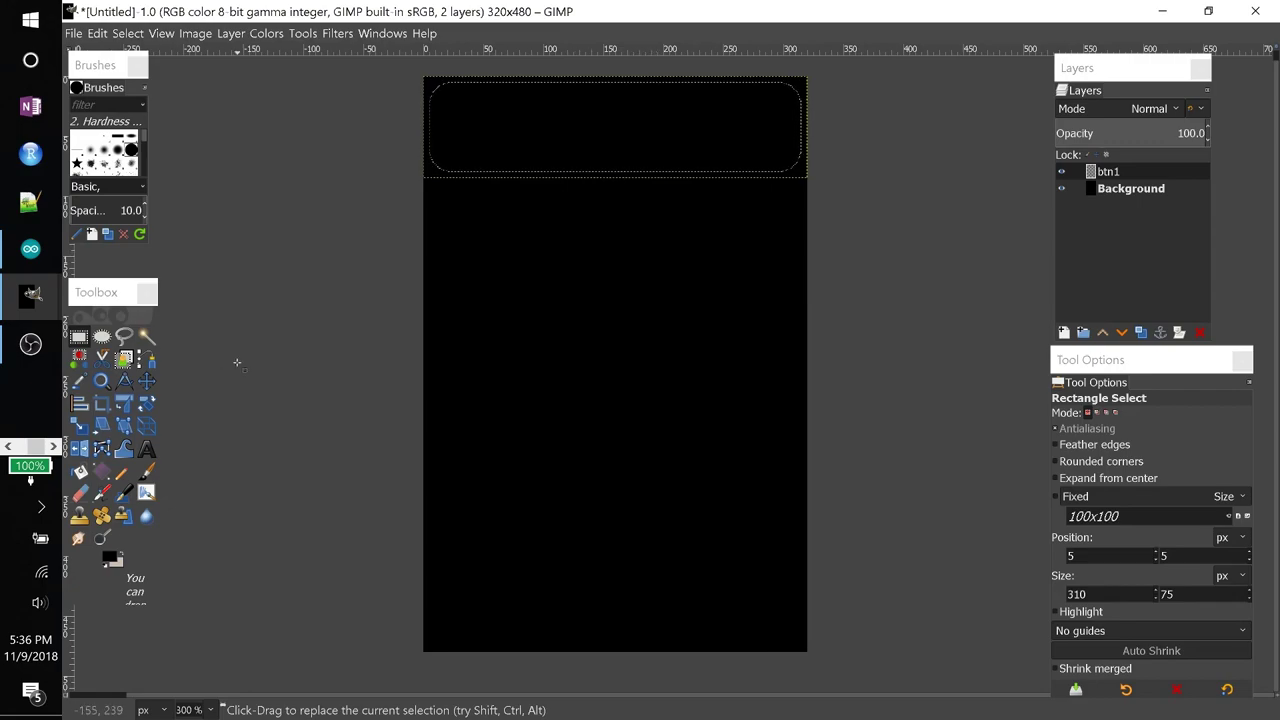
- Make deep blue 0020c1 the foreground colour and black 000000 the background colour
left_click(111, 557)
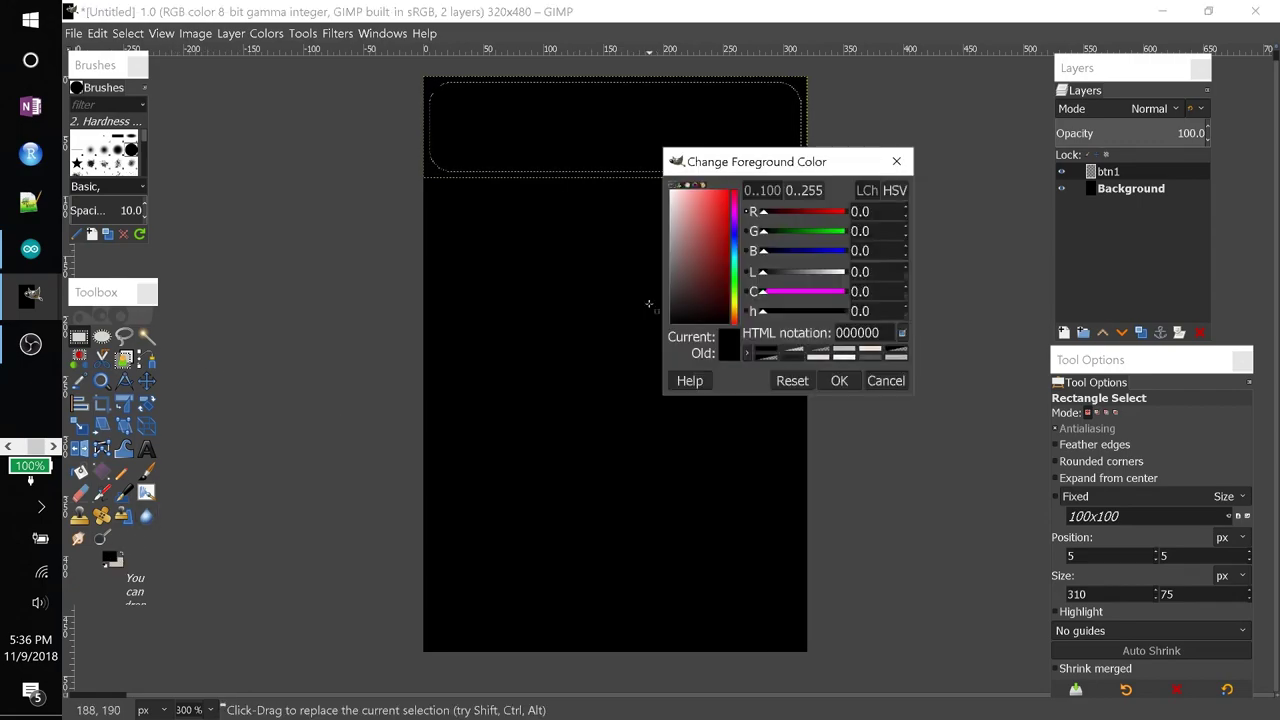
left_click(735, 233)
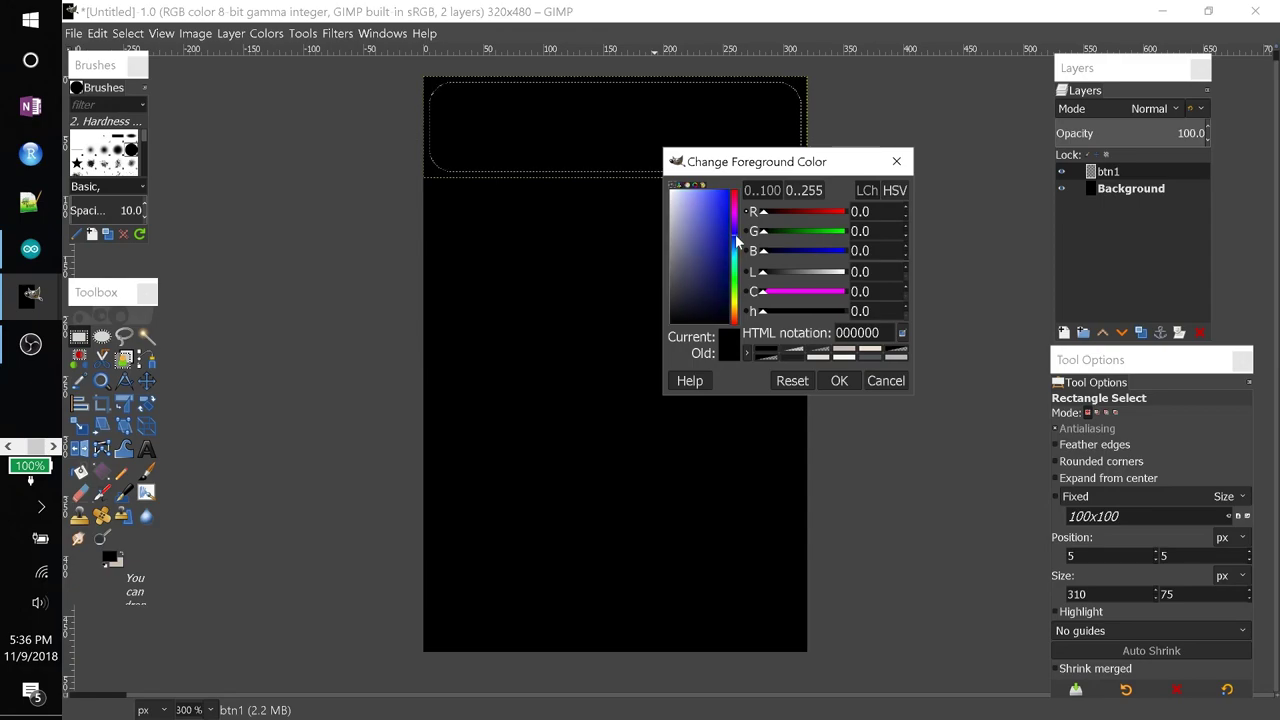
left_click_drag(719, 243, 746, 229)
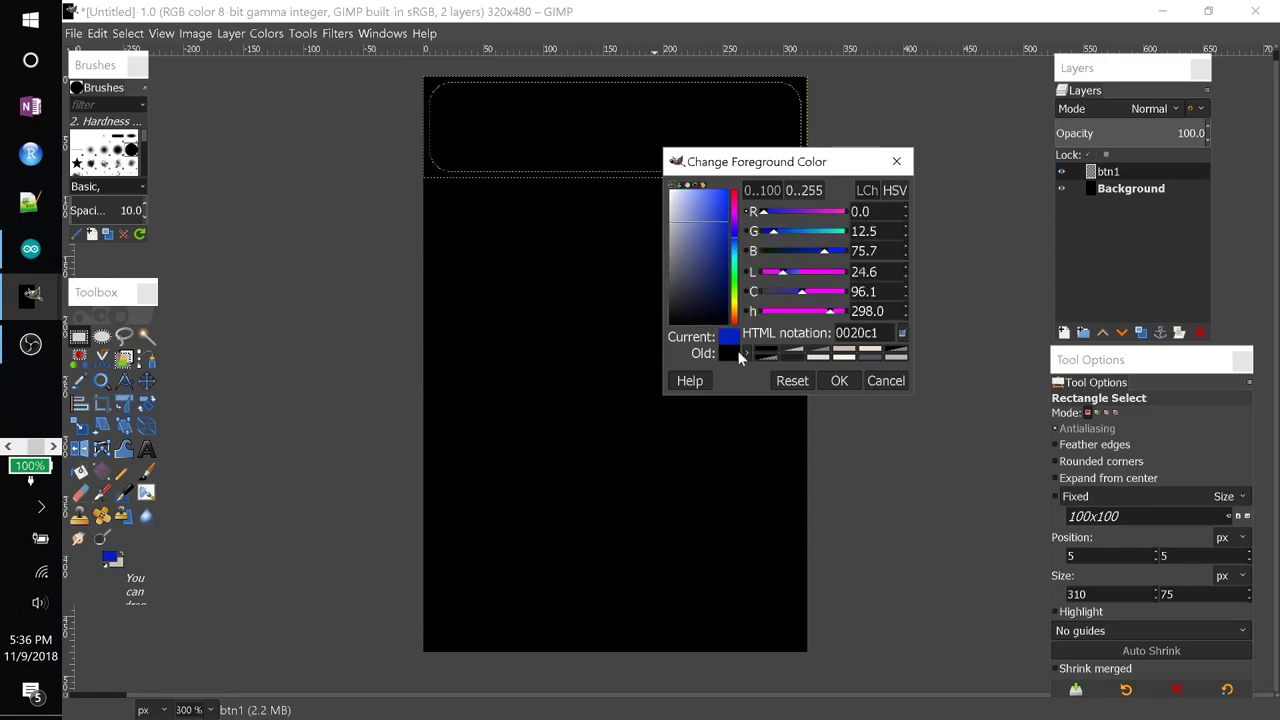
left_click(839, 380)
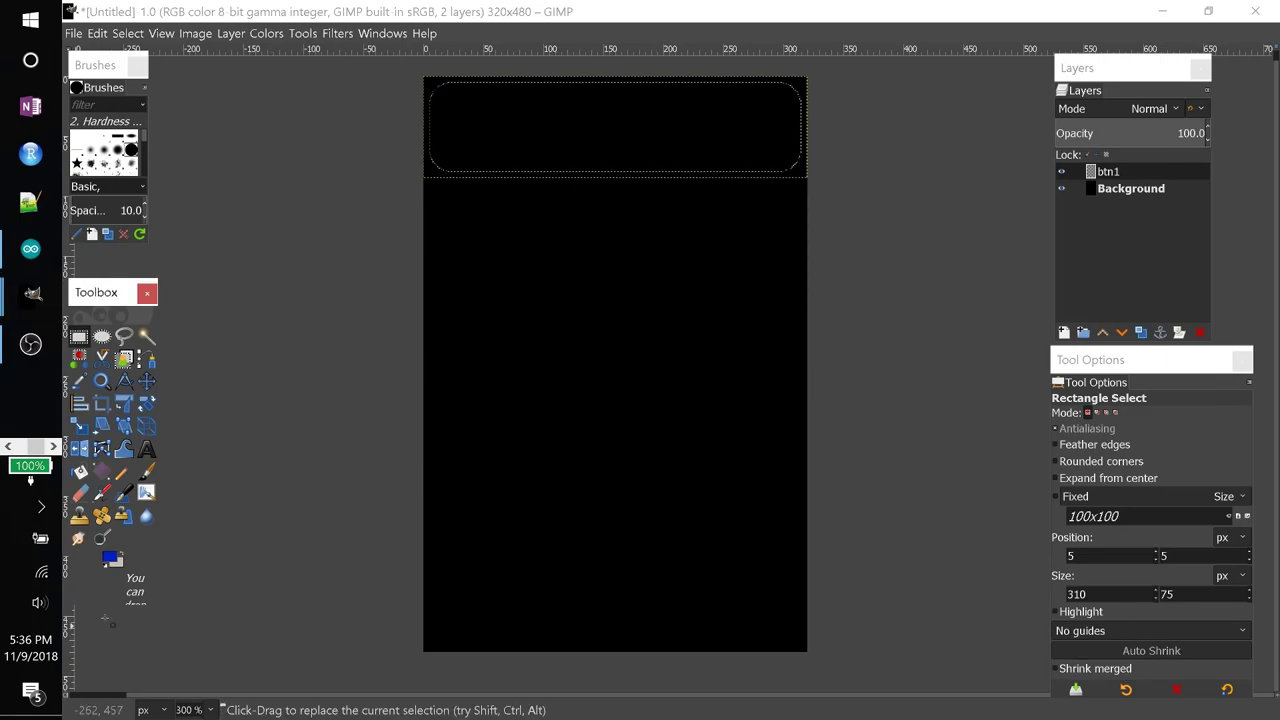
left_click(112, 556)
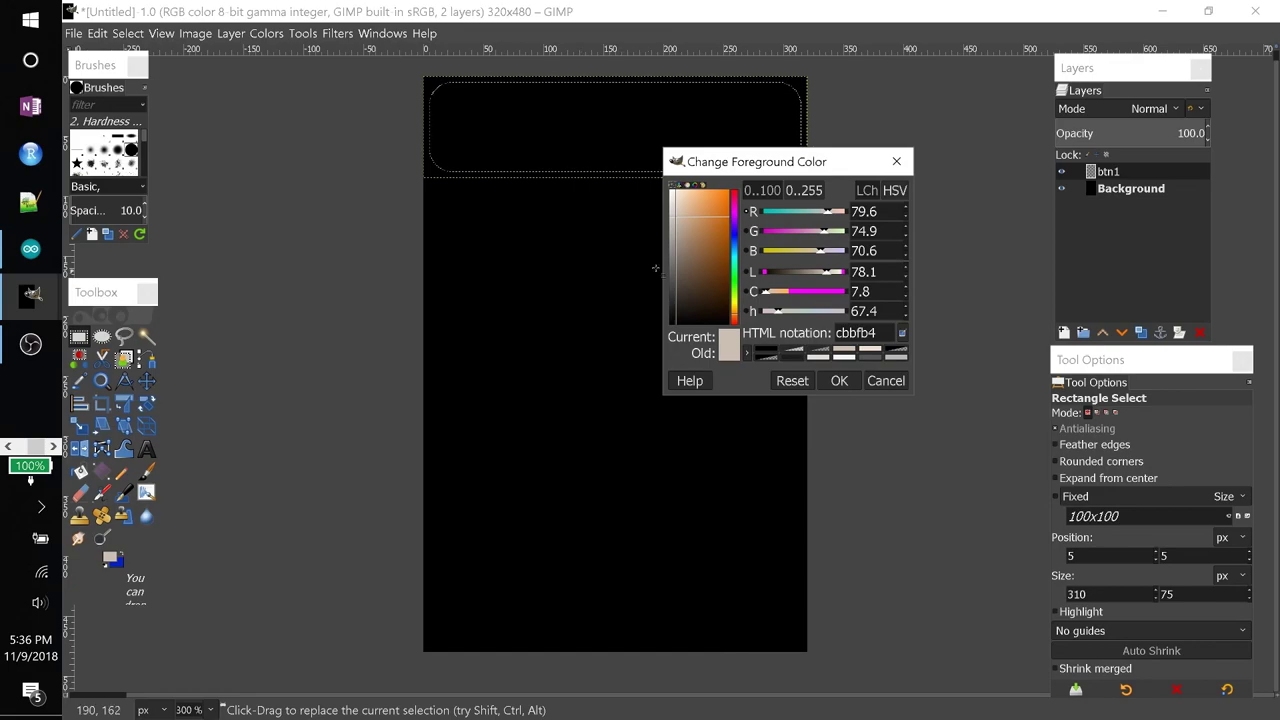
left_click_drag(685, 302, 645, 334)
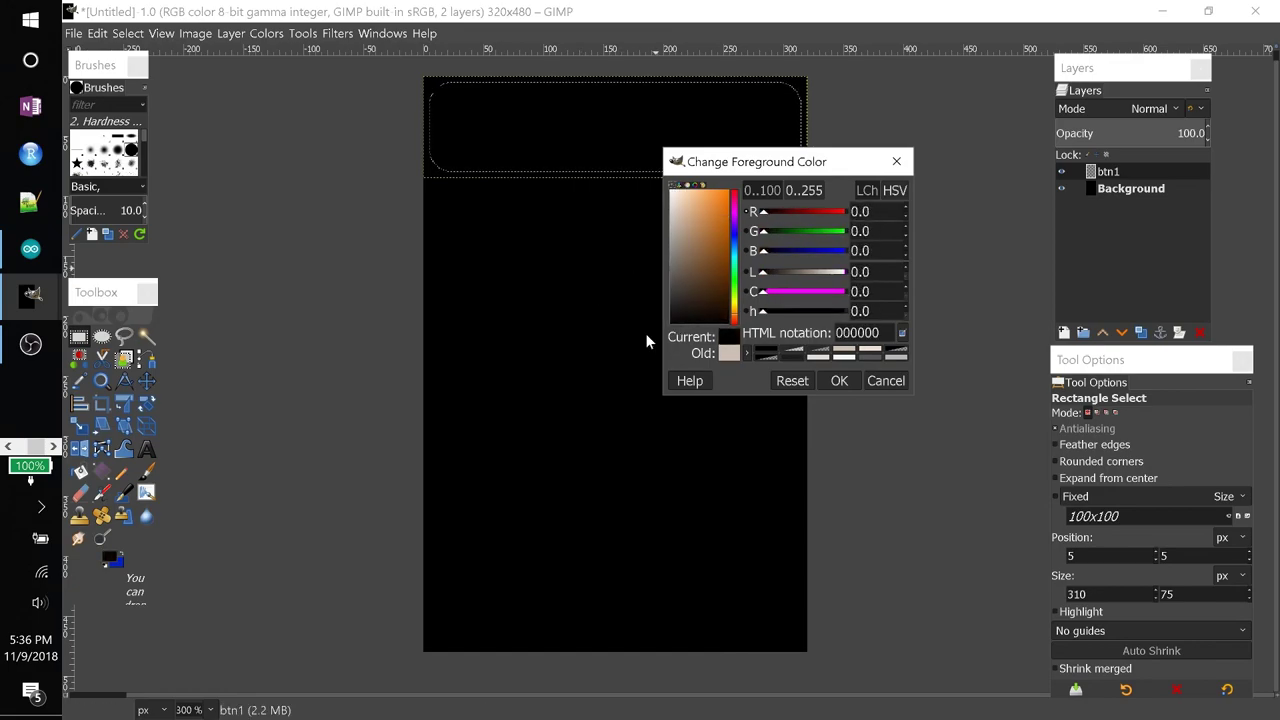
left_click(843, 380)
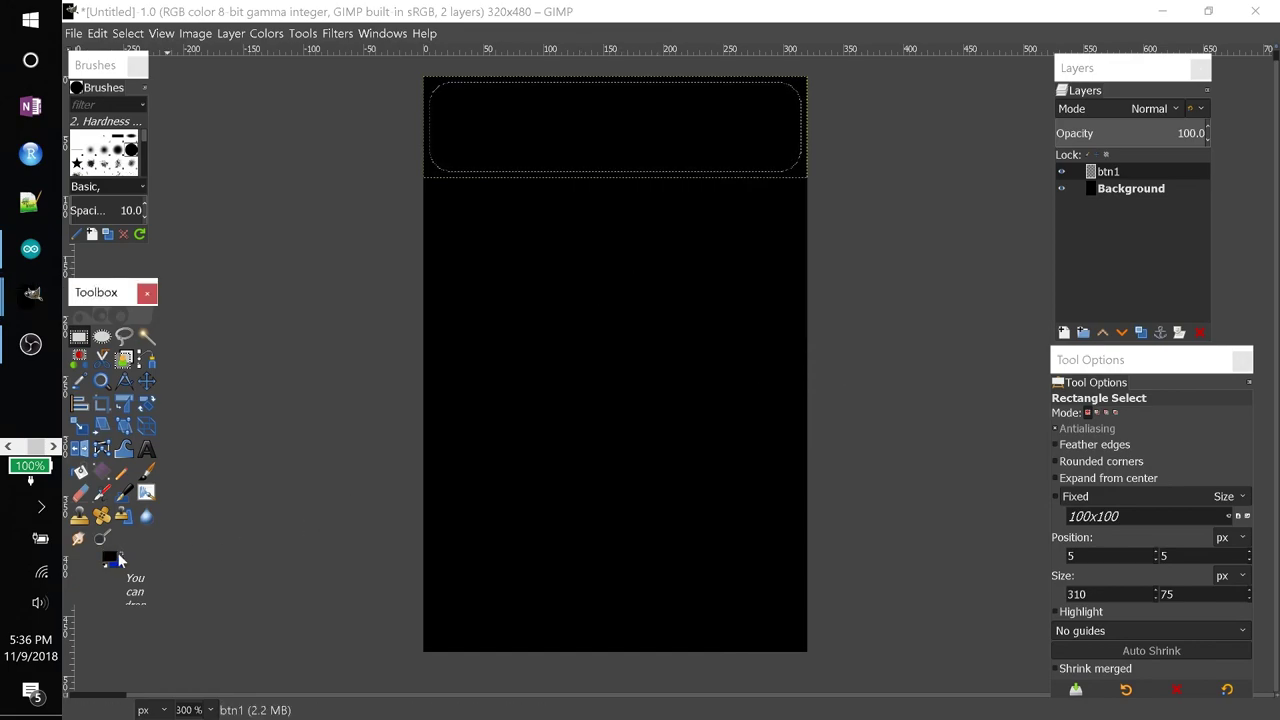
left_click(120, 555)
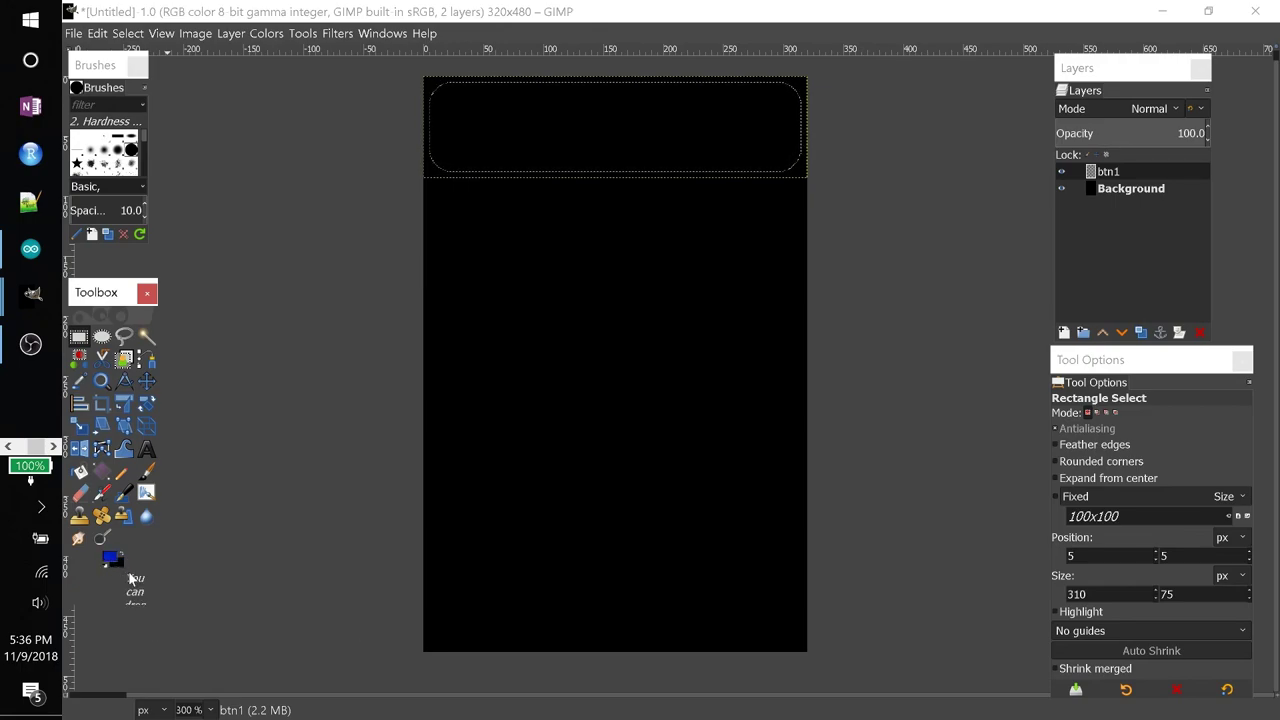
- Fill the rounded selection with a vertical blue-to-black gradient, dragged from the button's bottom up to the top
left_click(102, 473)
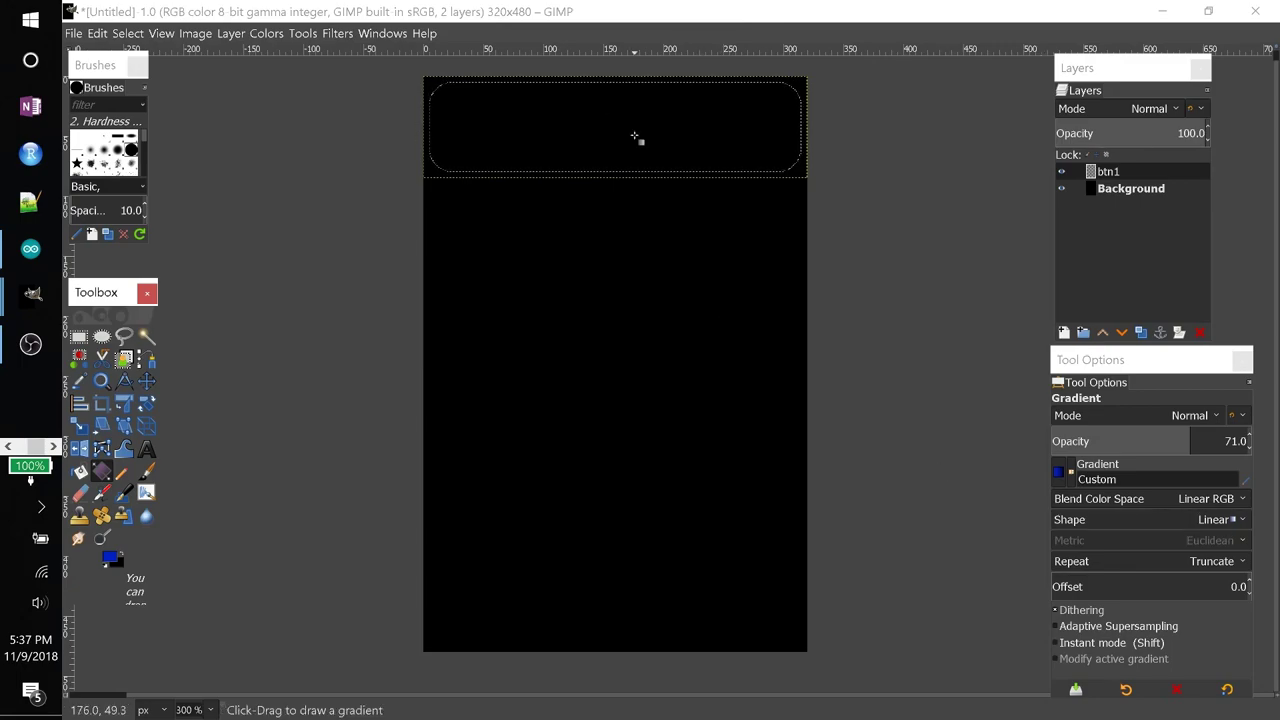
scroll(620, 118, "up", 1)
scroll(617, 116, "up", 1)
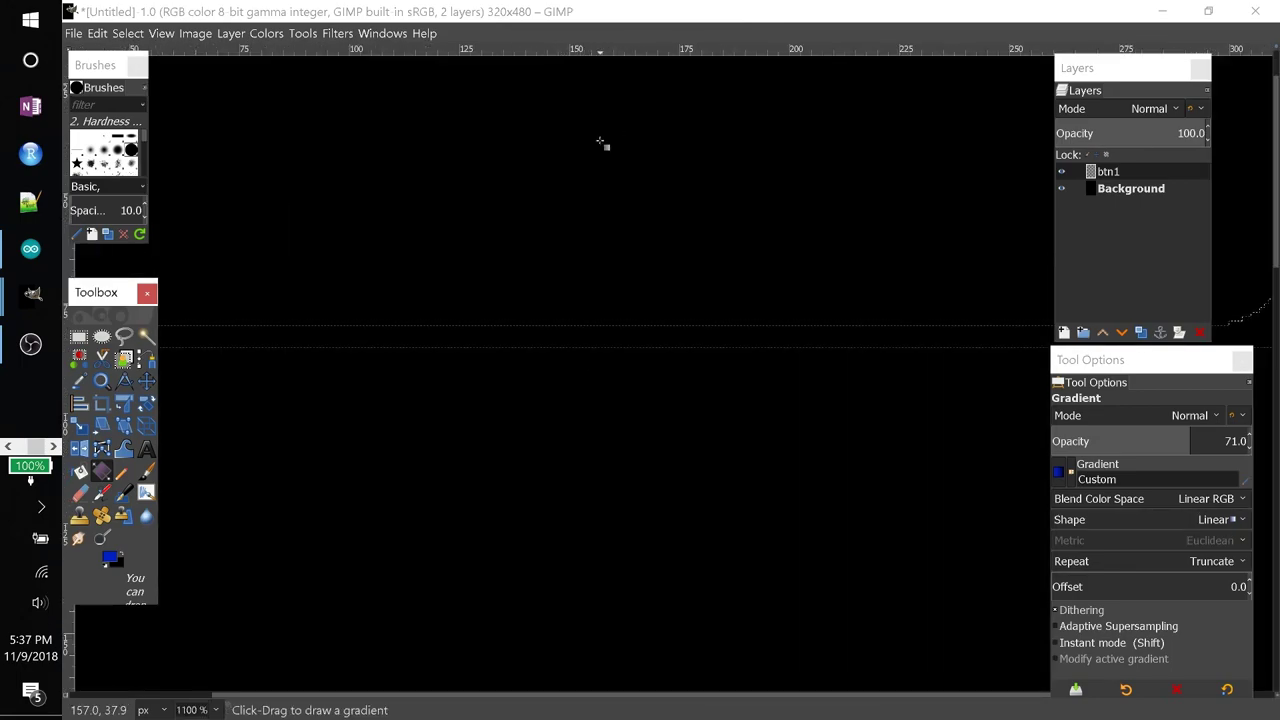
scroll(608, 128, "up", 1)
scroll(594, 243, "up", 1)
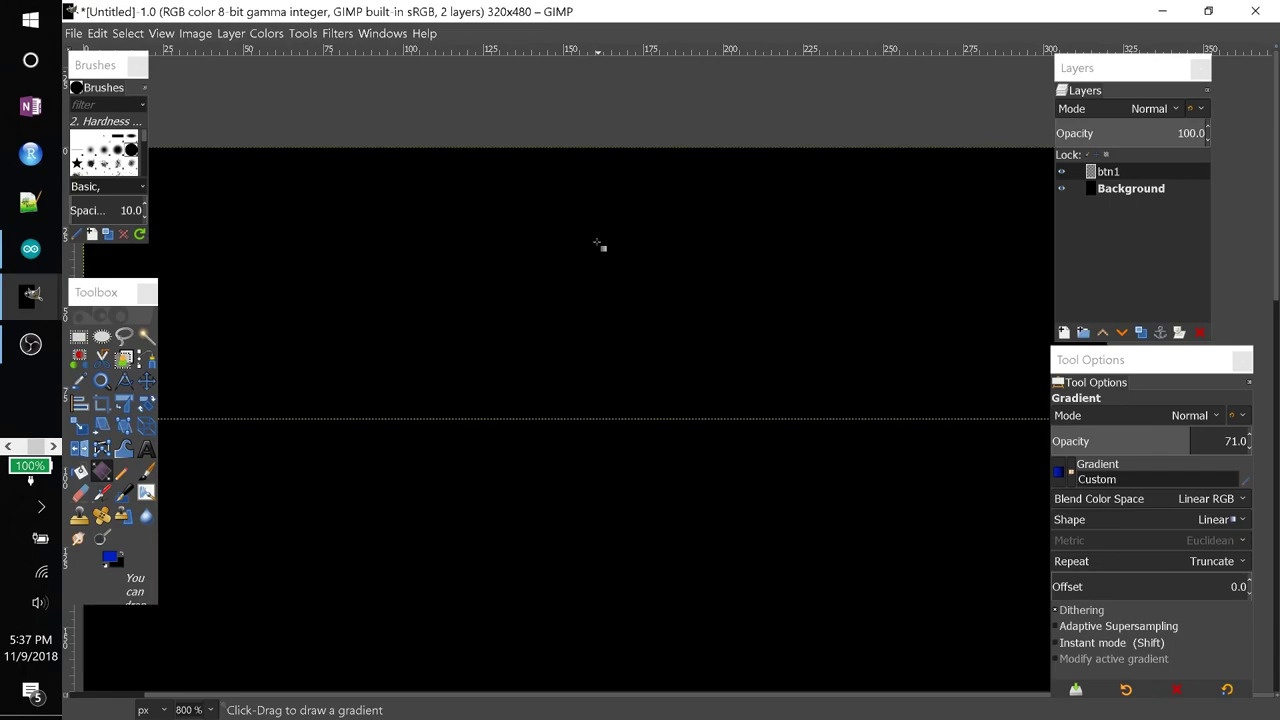
left_click(597, 405)
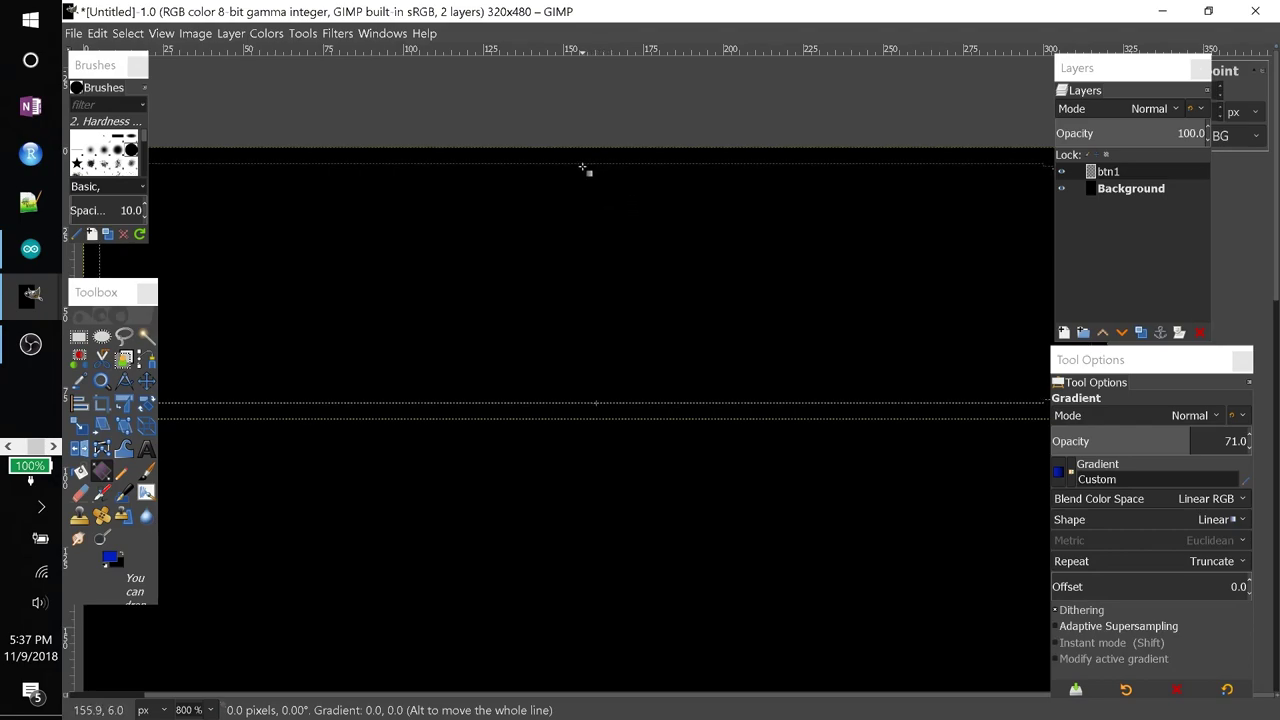
left_click_drag(597, 403, 597, 212)
mouse_move(597, 162)
left_mouse_down()
mouse_move(597, 193)
mouse_move(601, 150)
mouse_move(557, 162)
mouse_move(597, 156)
left_mouse_up()
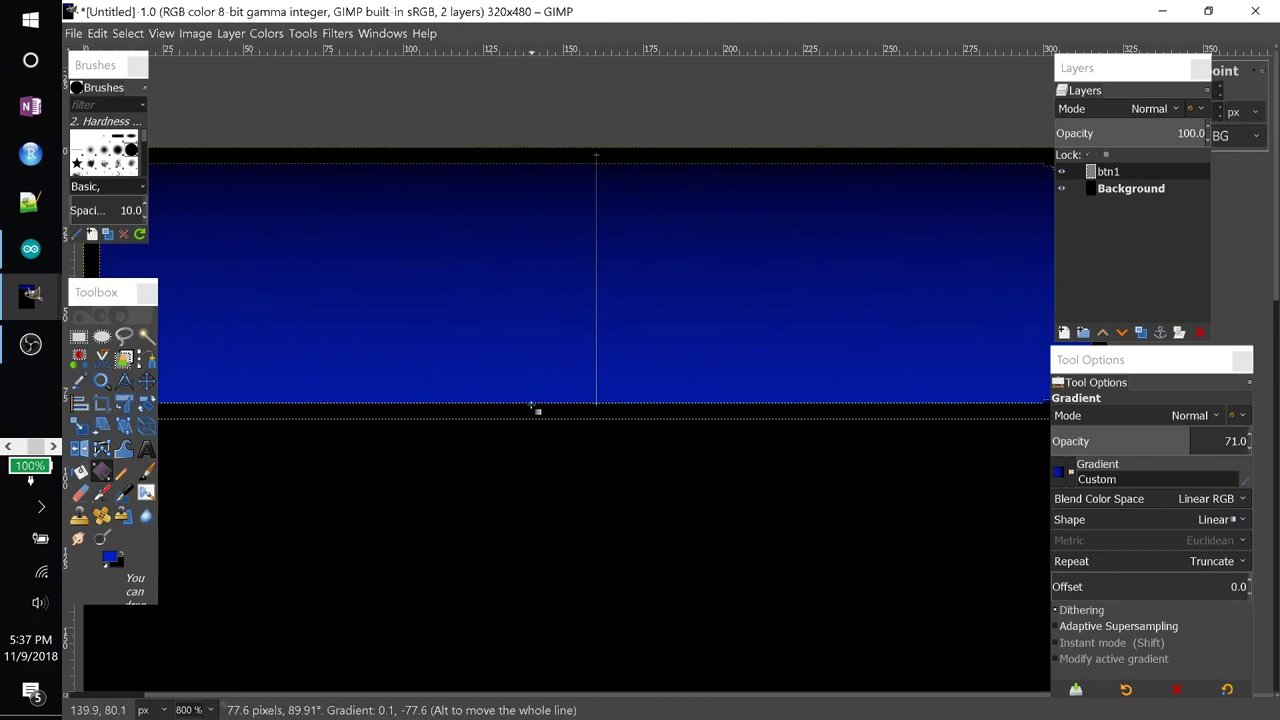
scroll(588, 232, "down", 3)
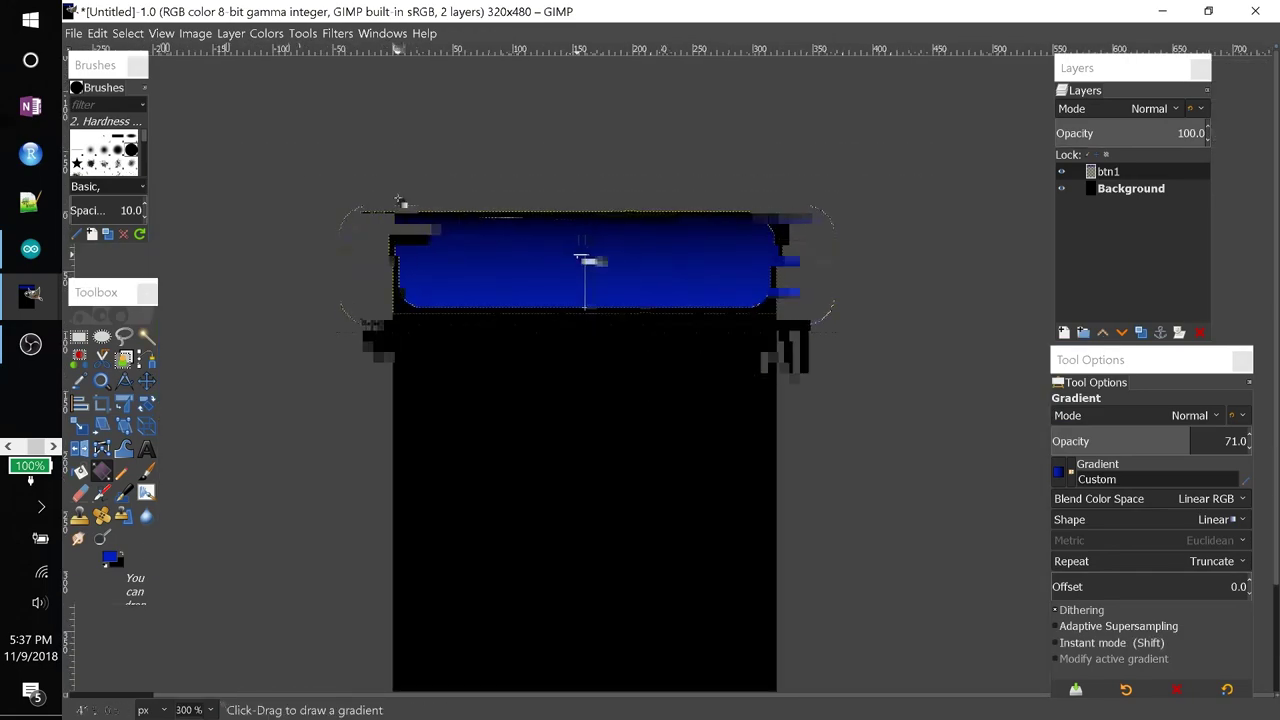
- Turn the rounded selection into a 5 px border ring and recentre the view on the button
left_click(127, 33)
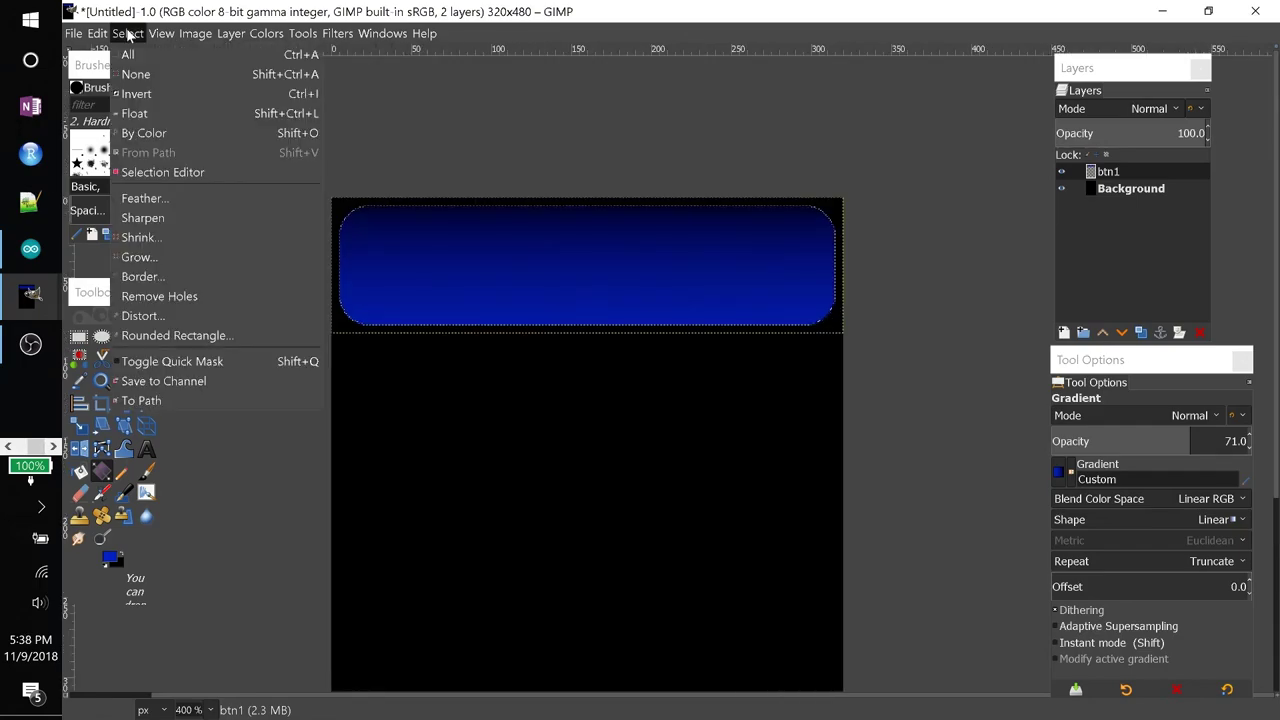
left_click(155, 278)
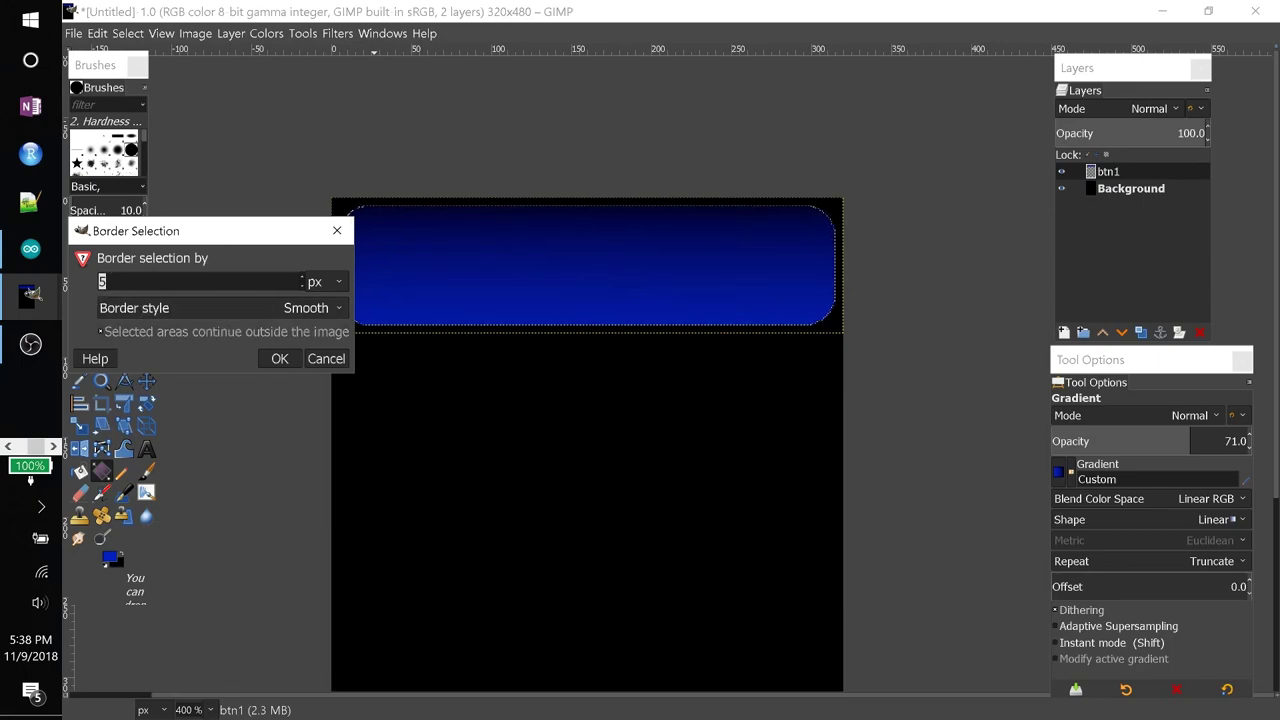
left_click(277, 360)
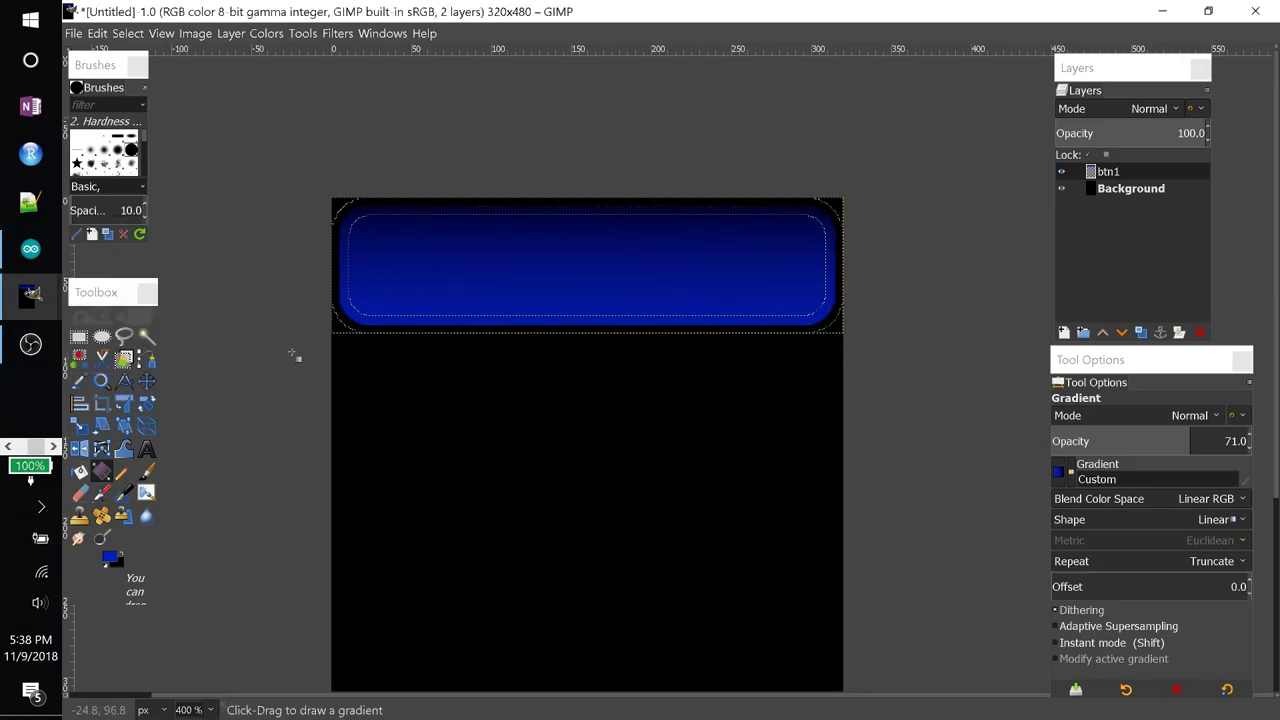
scroll(329, 243, "up", 4)
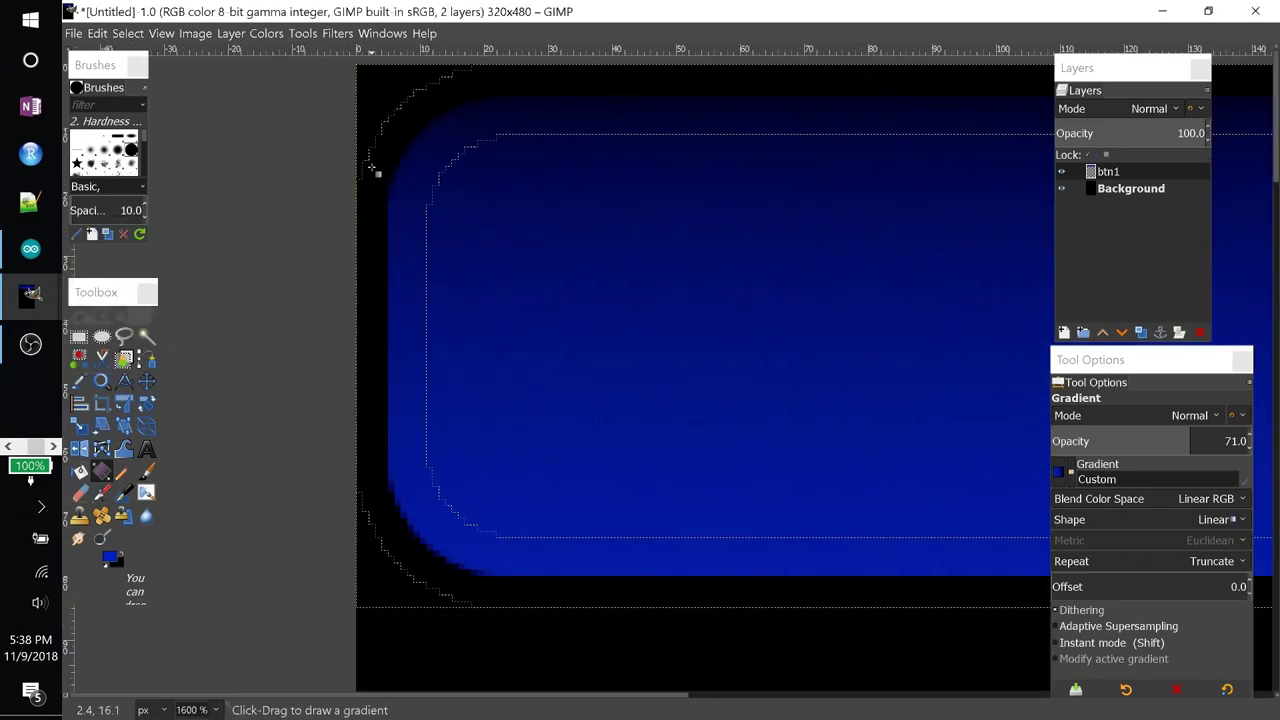
scroll(343, 274, "down", 4)
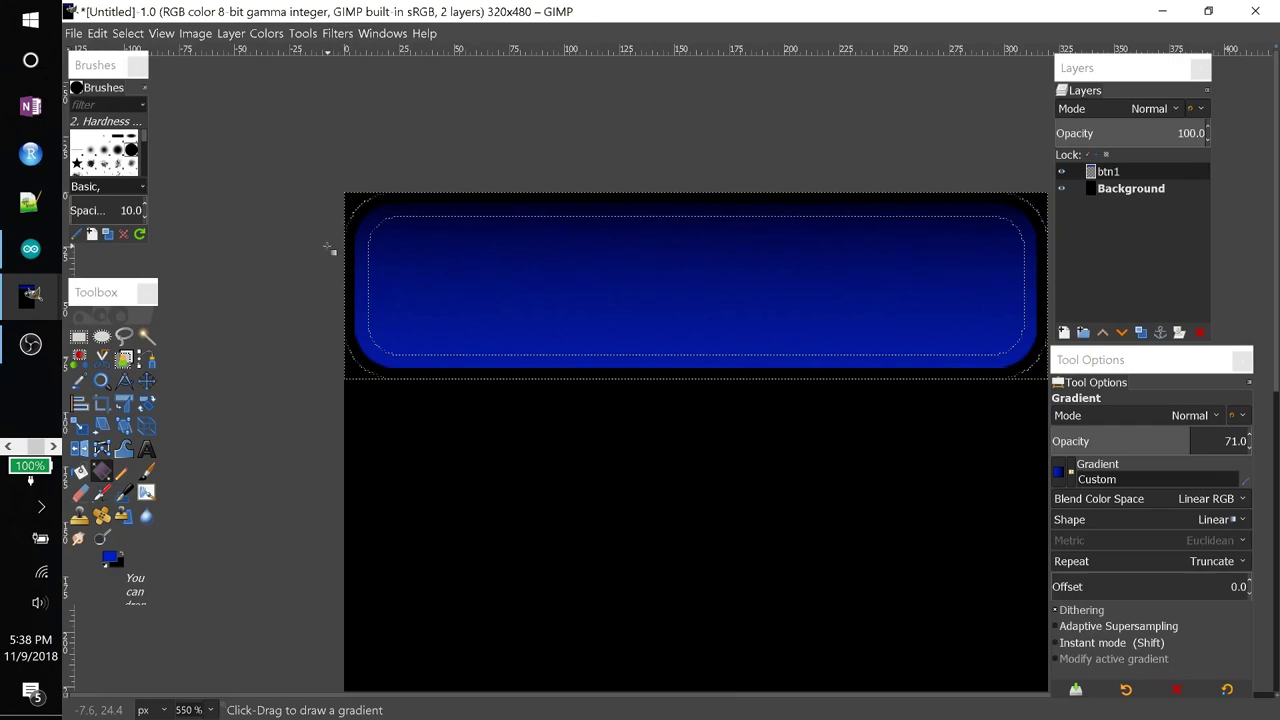
scroll(845, 335, "up", 3)
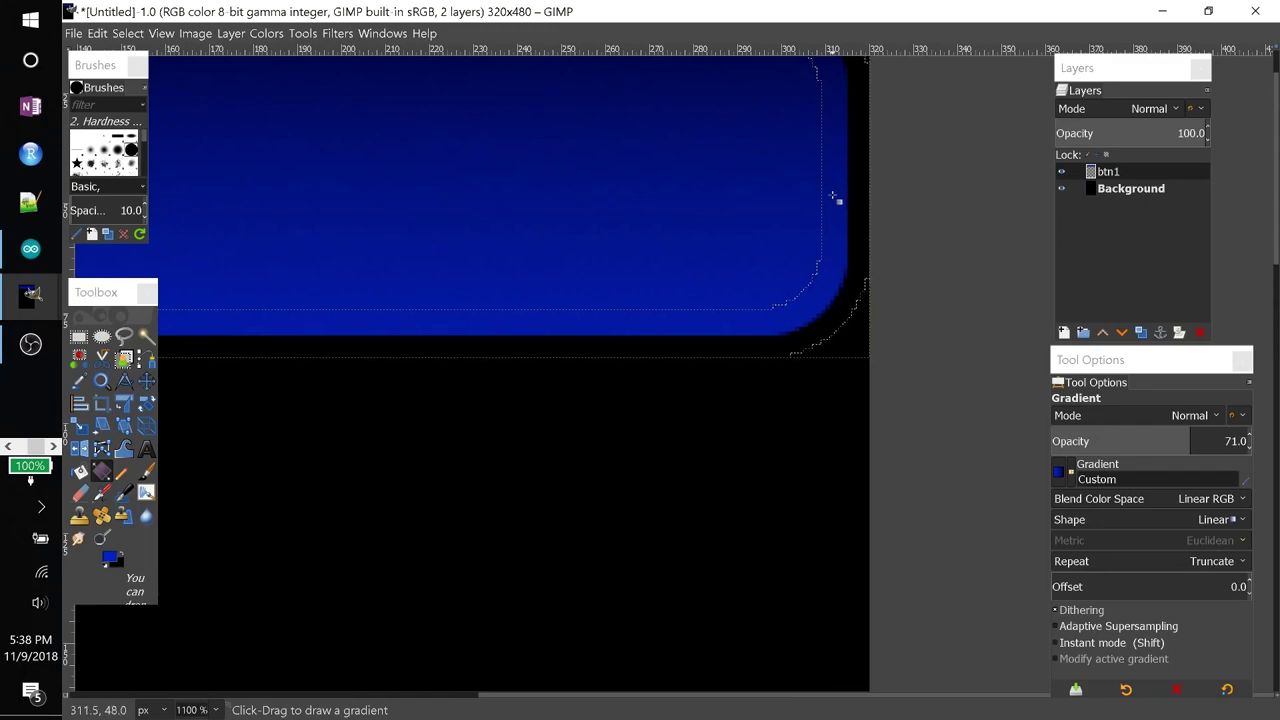
scroll(831, 190, "down", 3)
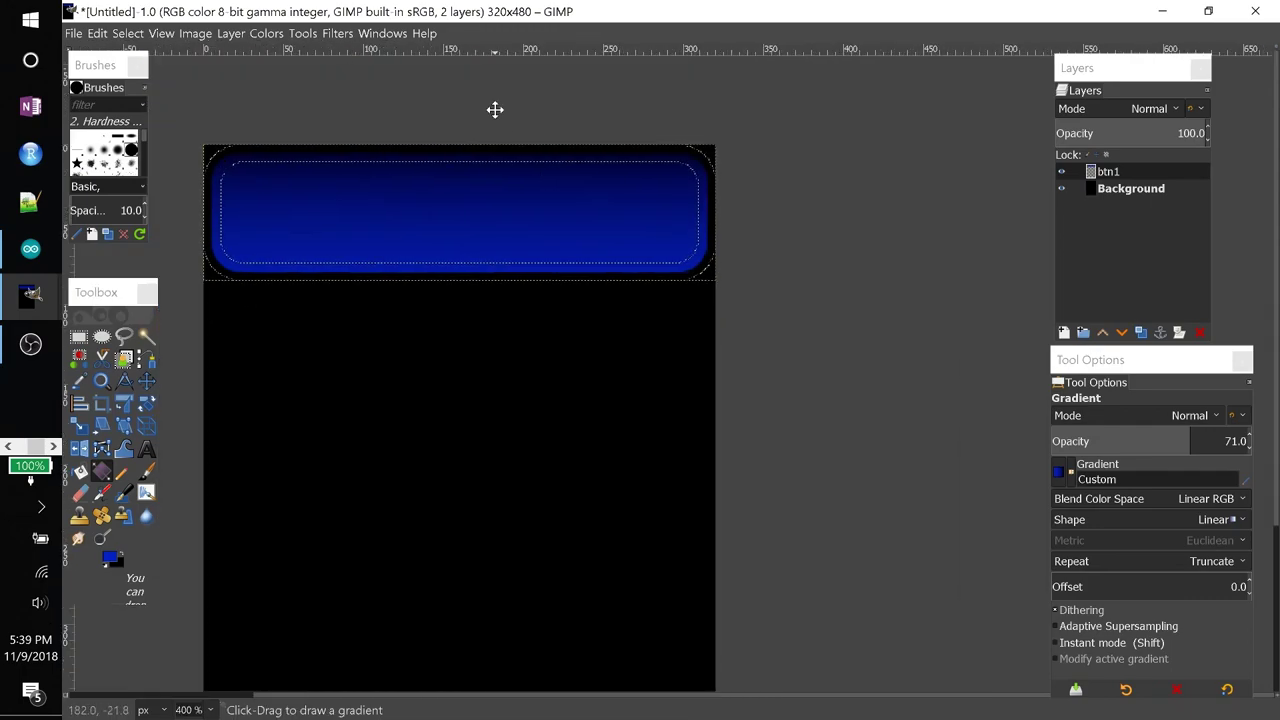
left_click_drag(494, 109, 660, 103)
scroll(330, 162, "up", 2)
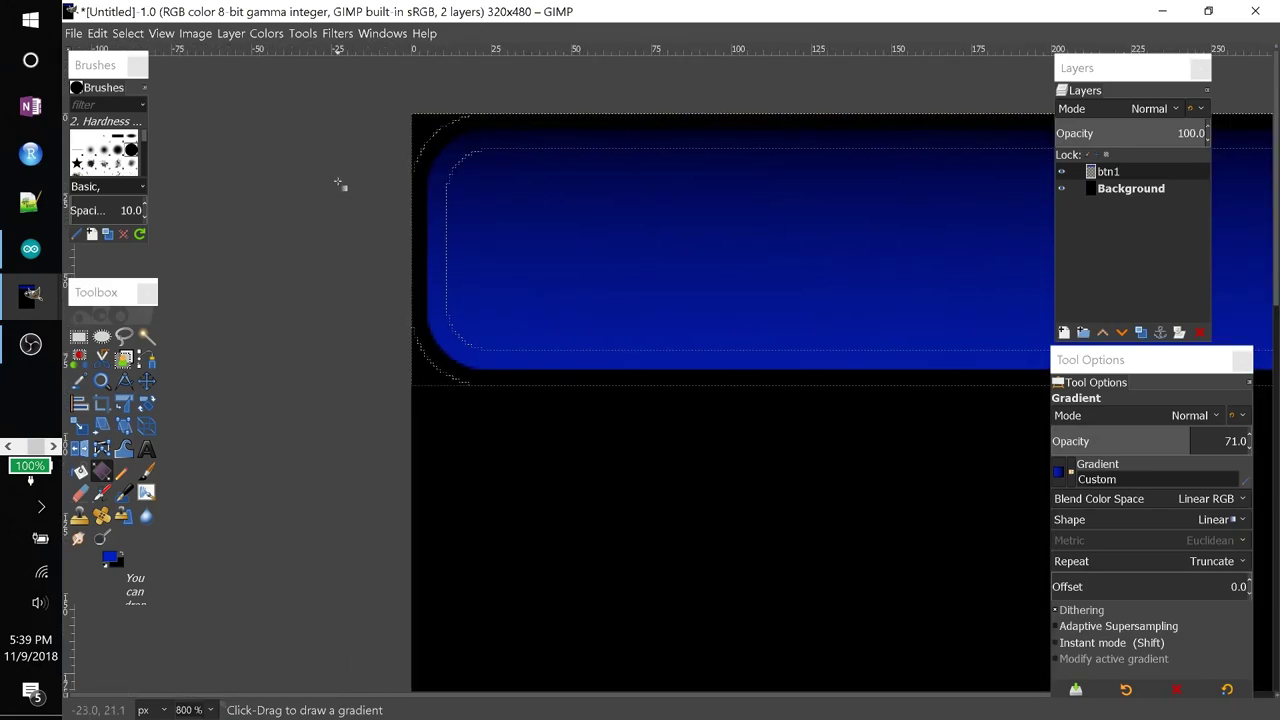
- Change the foreground colour to dark grey 484848
left_click(109, 558)
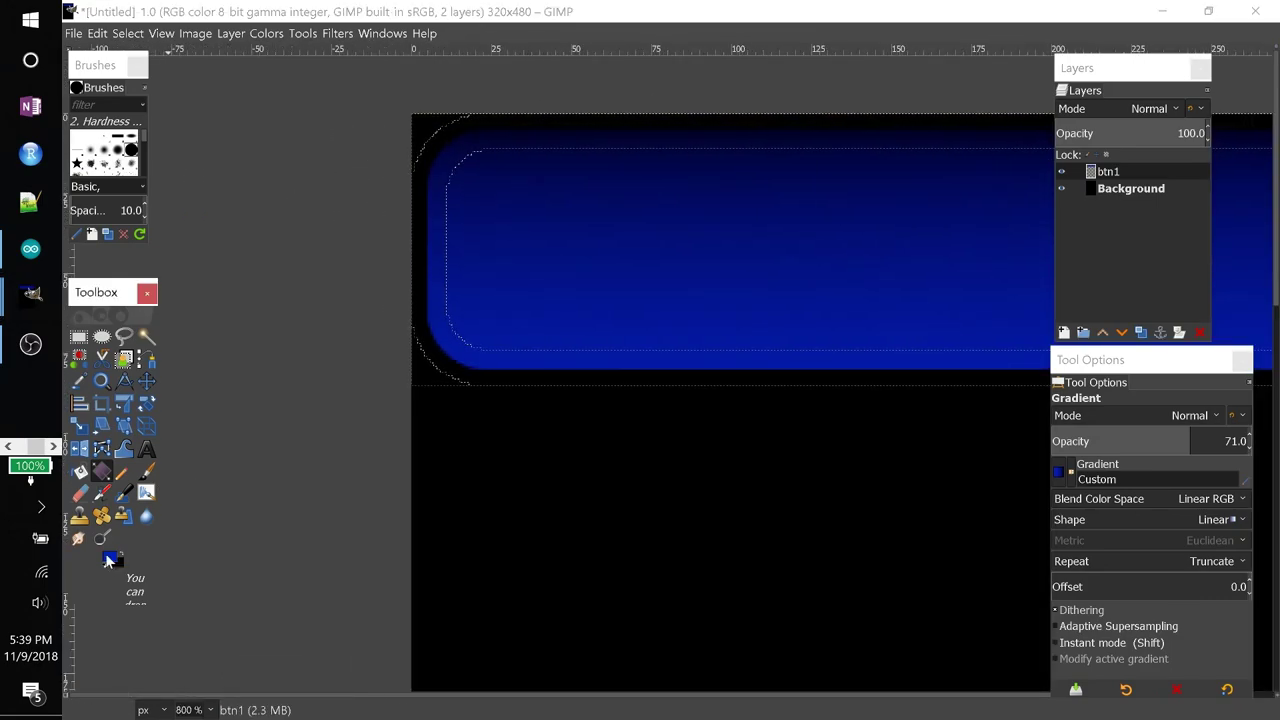
left_click_drag(680, 240, 643, 247)
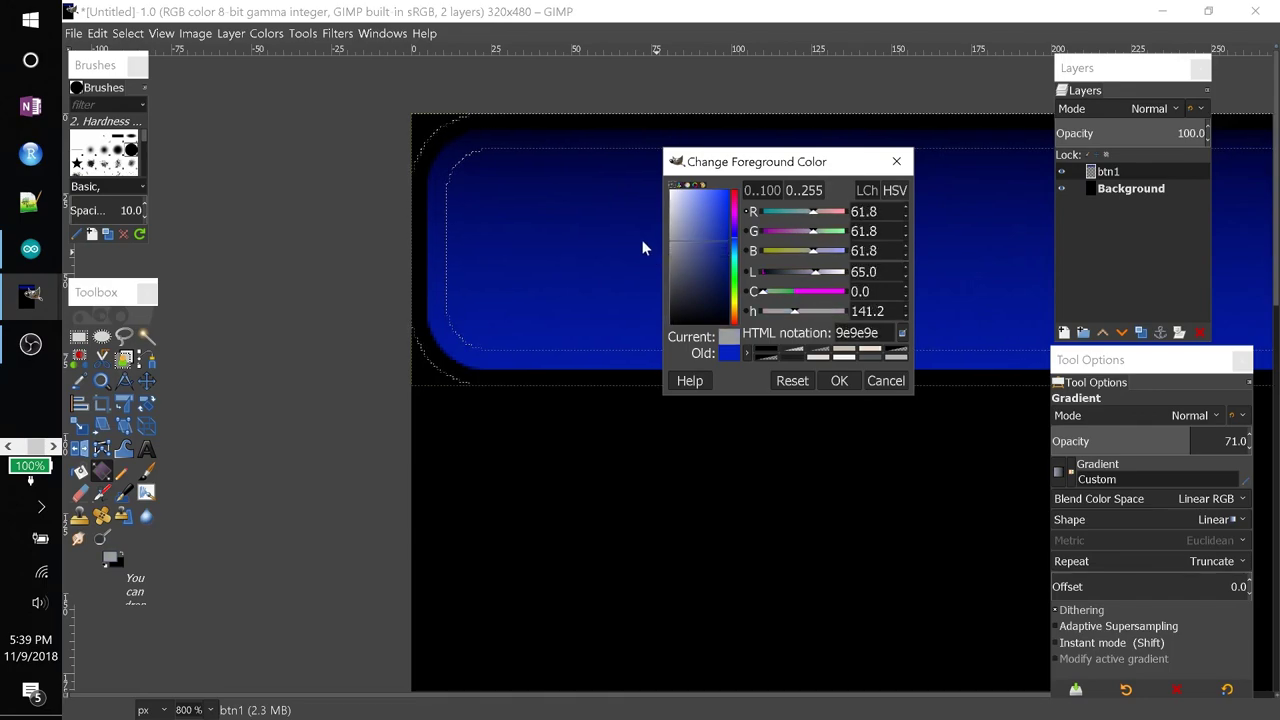
left_click(839, 380)
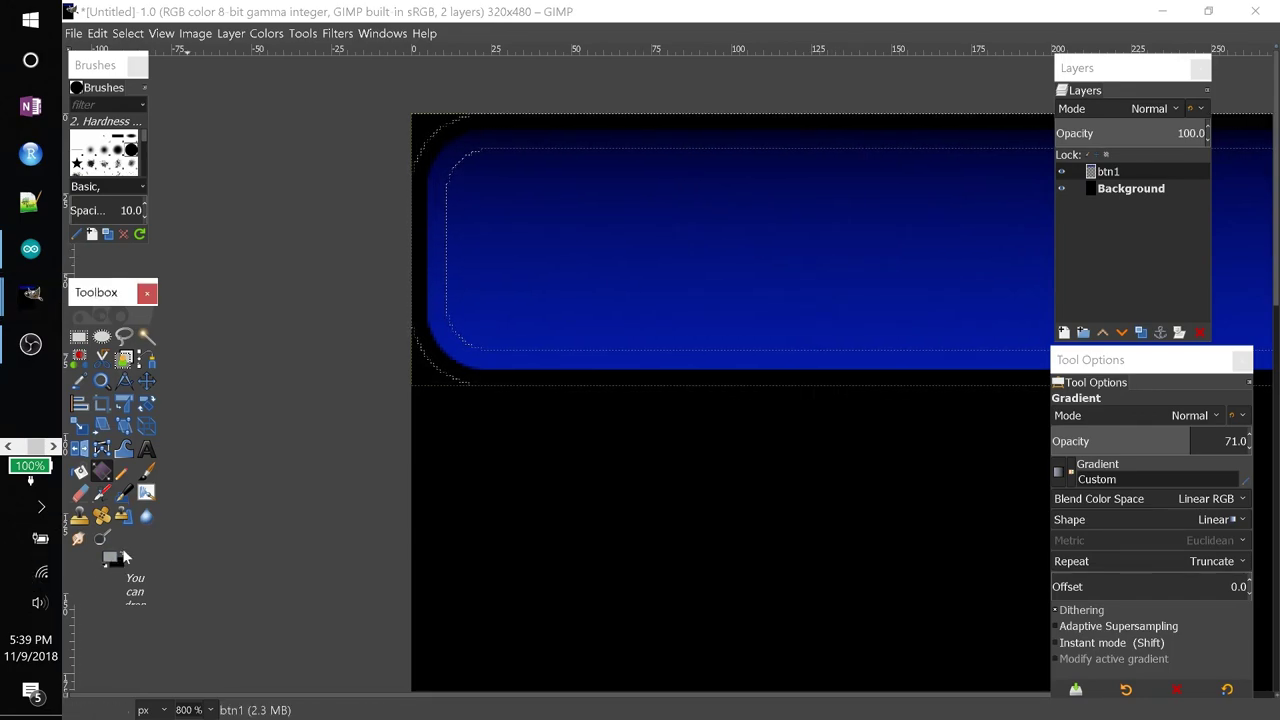
left_click(115, 557)
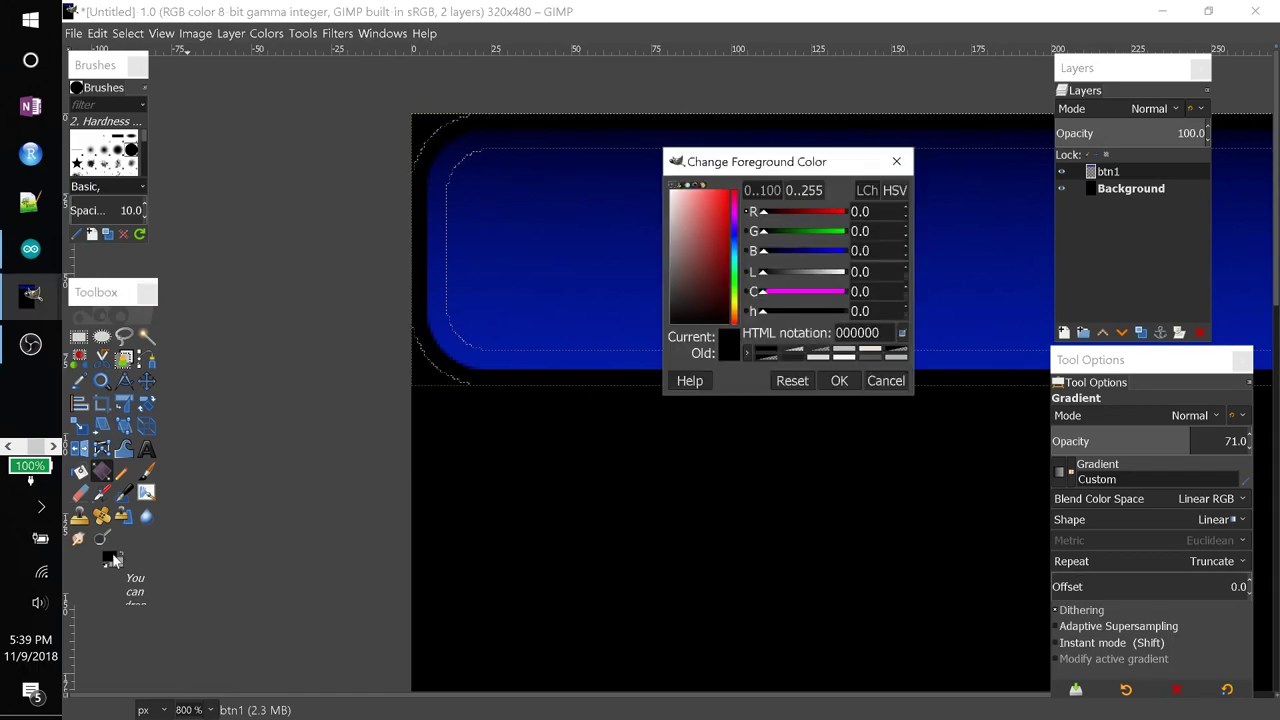
left_click(671, 281)
left_click_drag(671, 284, 659, 285)
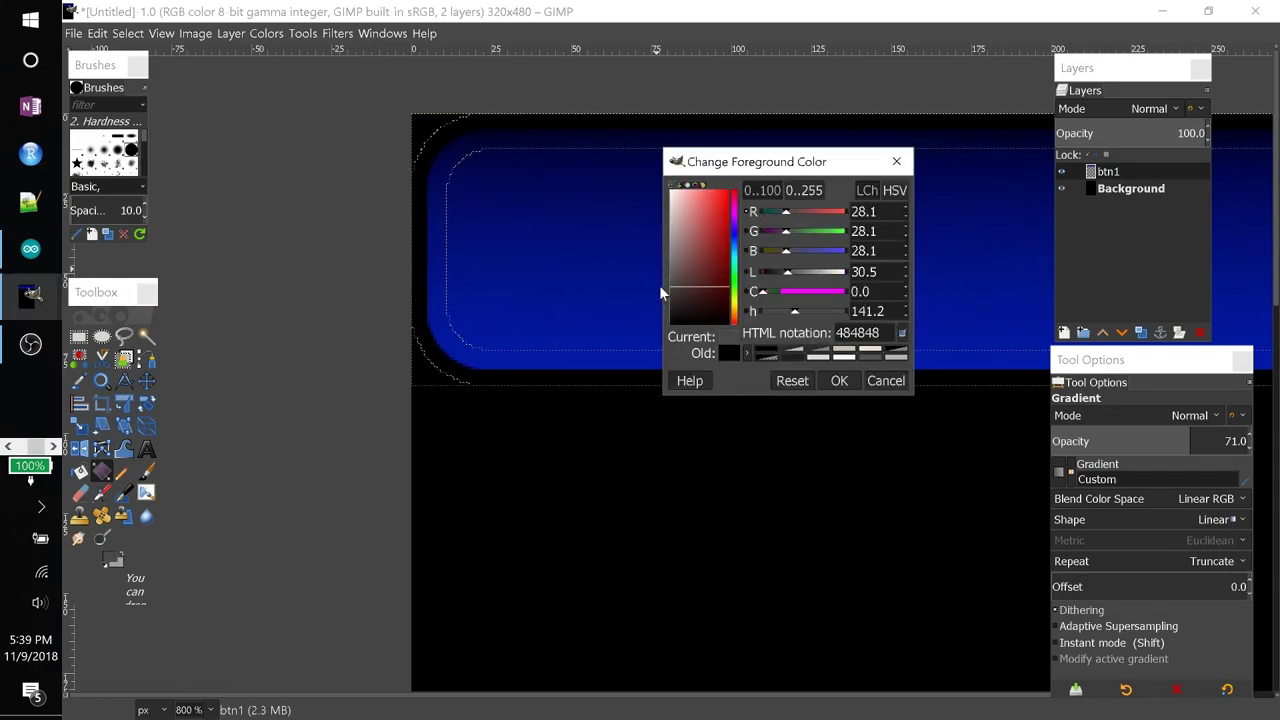
left_click(831, 382)
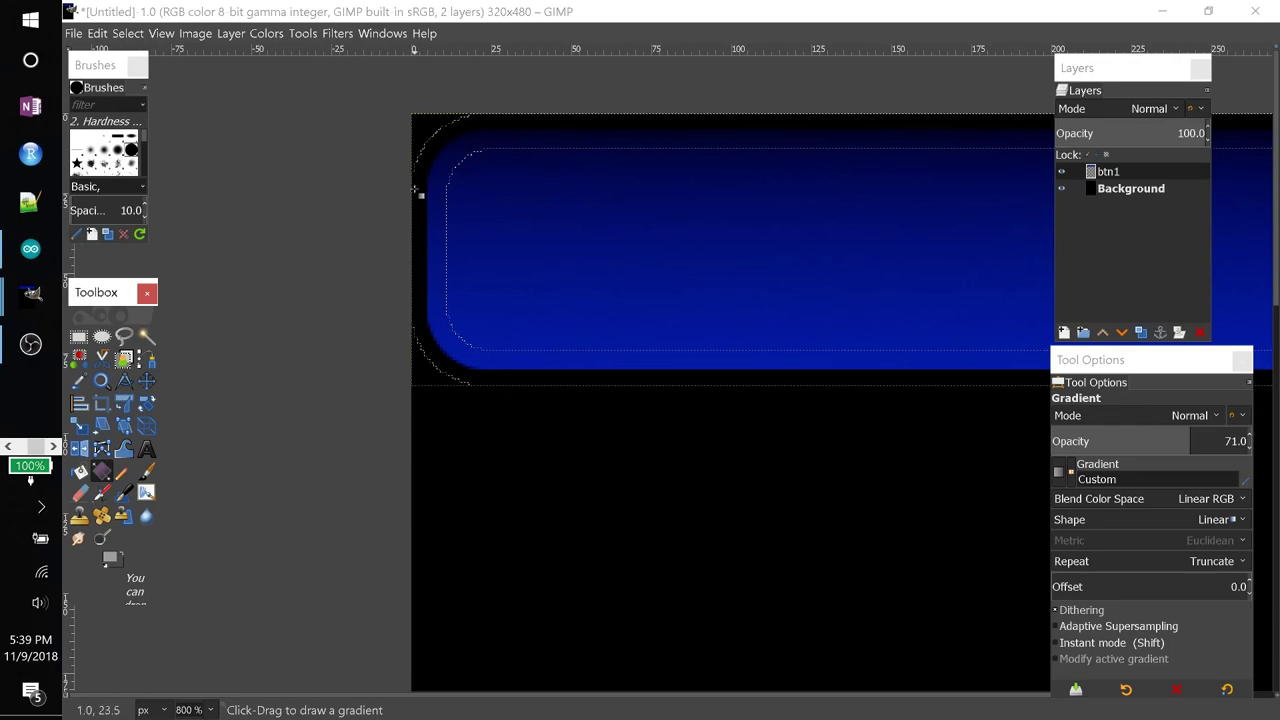
- Bucket-fill the left edge of the border ring grey, undoing a stray fill and cleaning bluish pixels
left_click(80, 472)
scroll(452, 272, "up", 3)
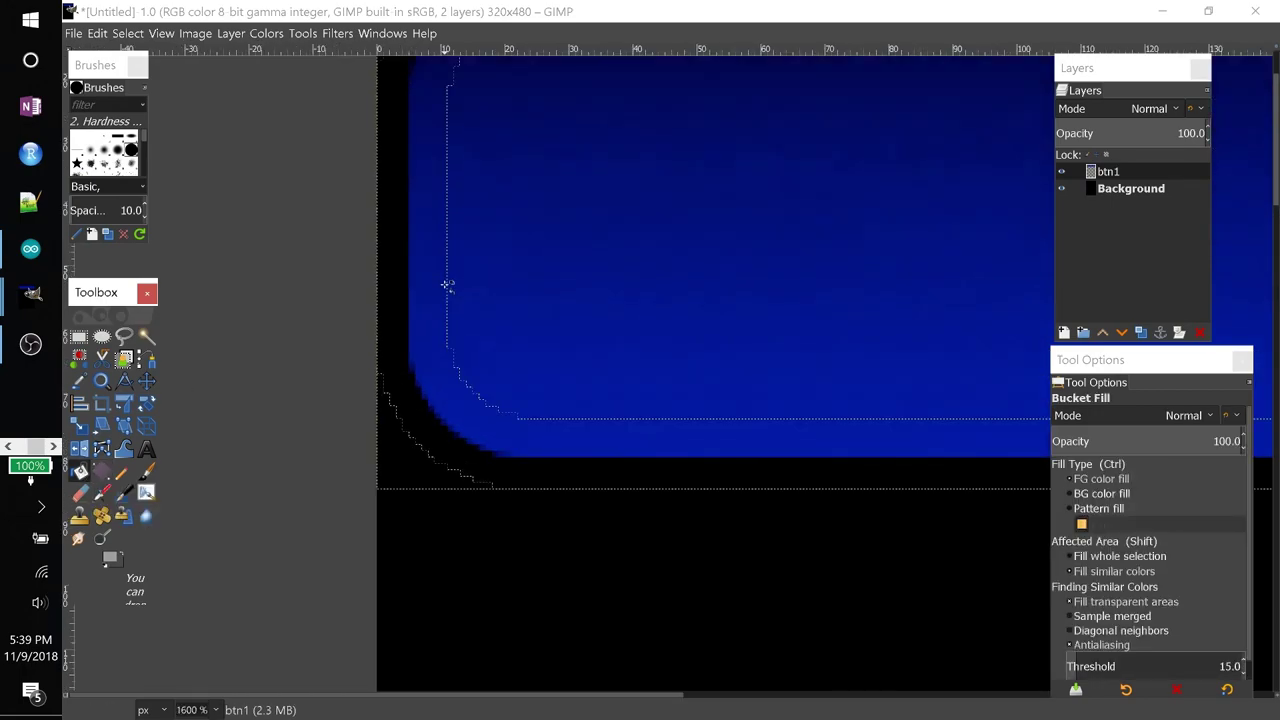
left_click(430, 265)
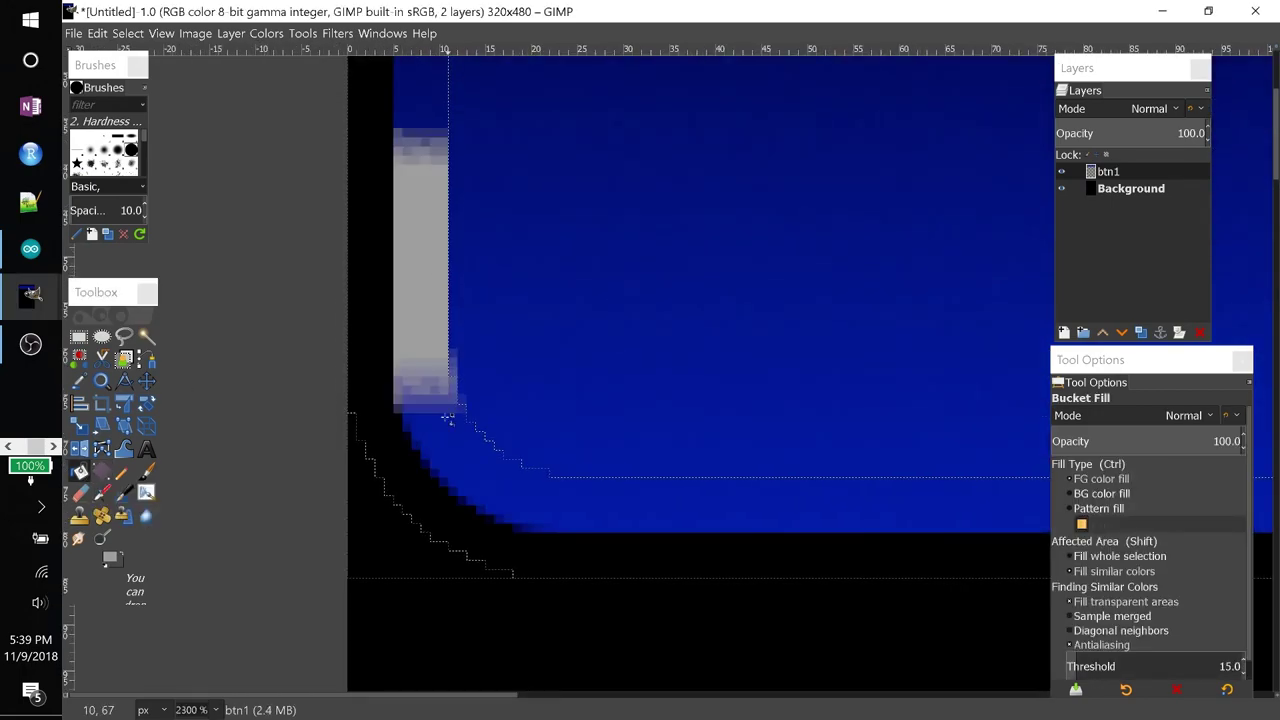
left_click(428, 101)
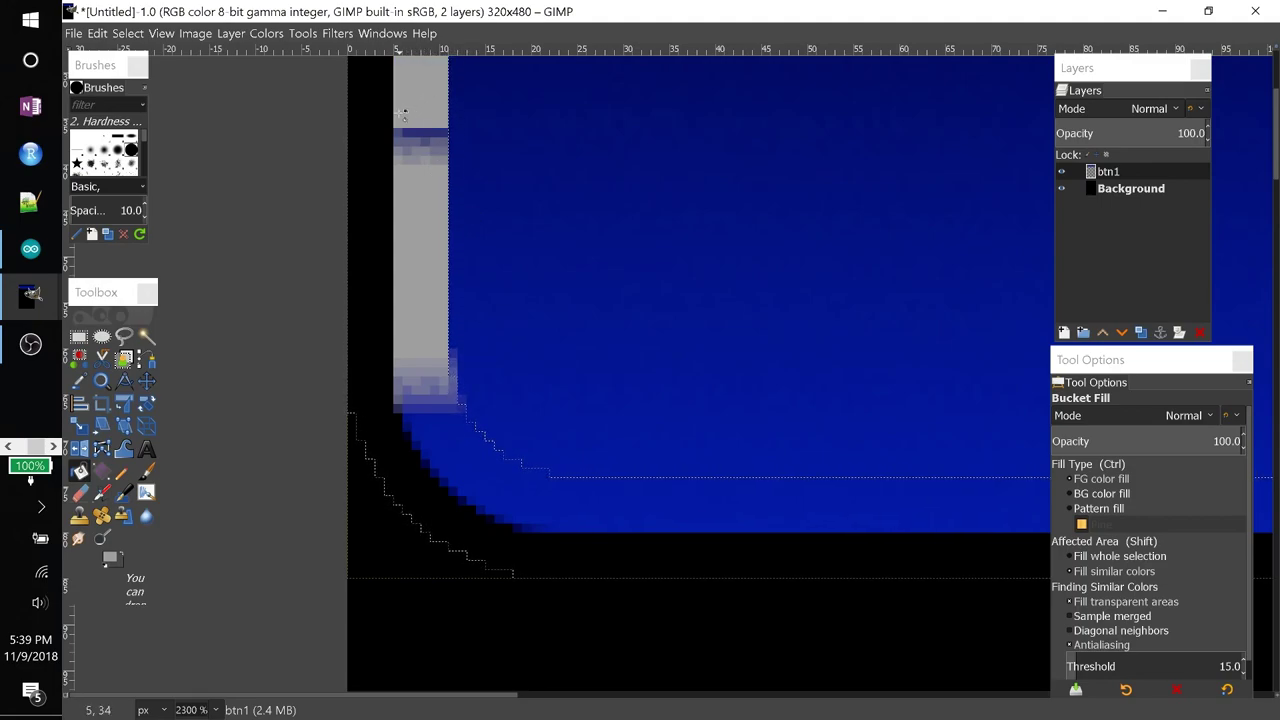
left_click(393, 111)
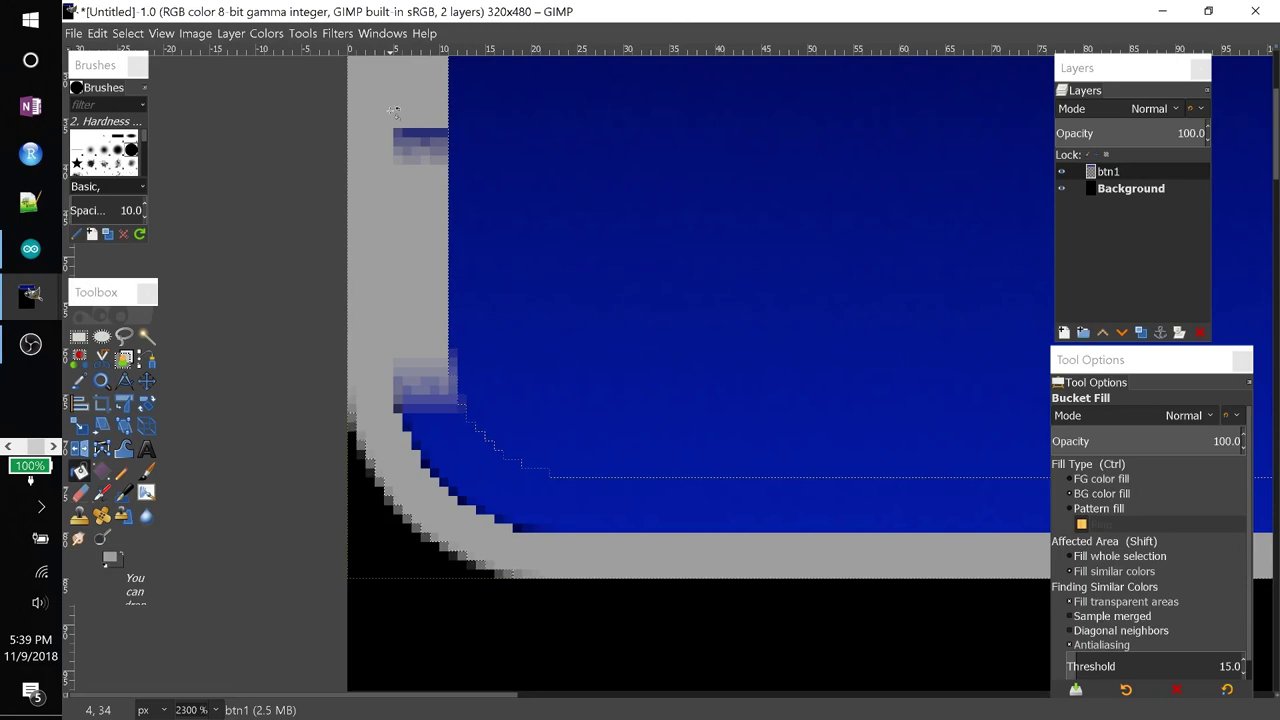
key("ctrl+z")
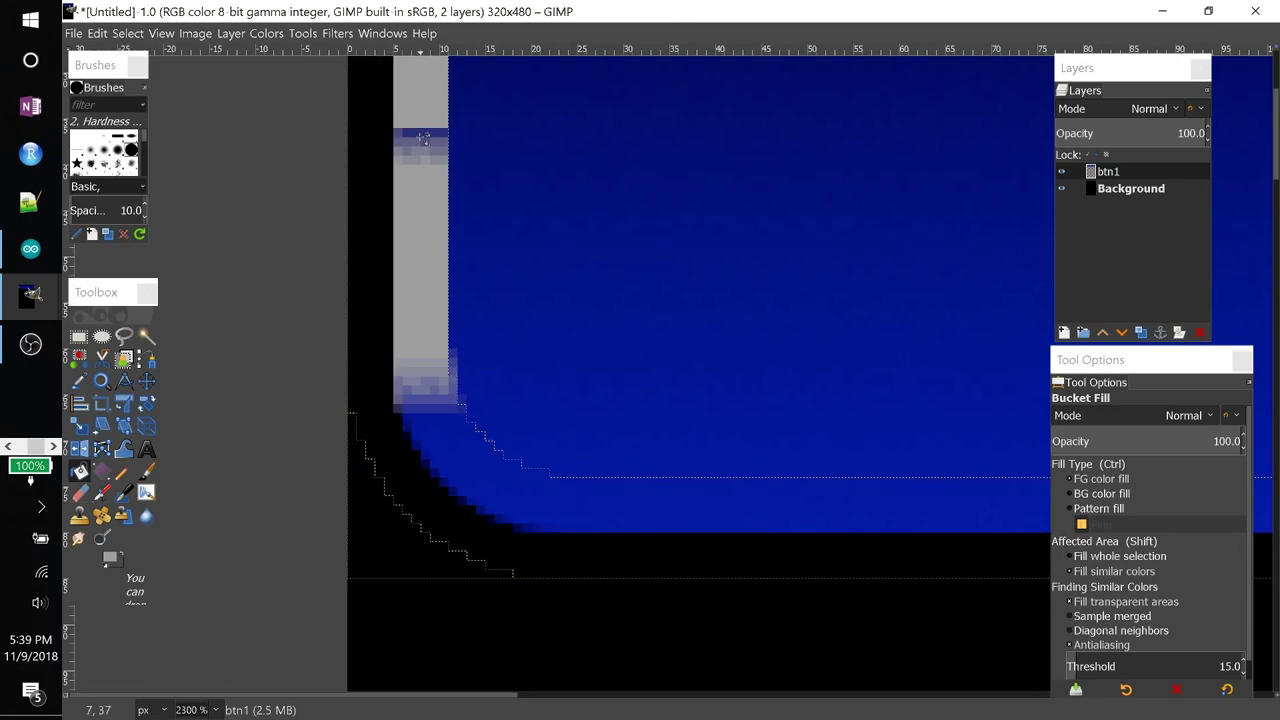
left_click(418, 134)
left_click(426, 148)
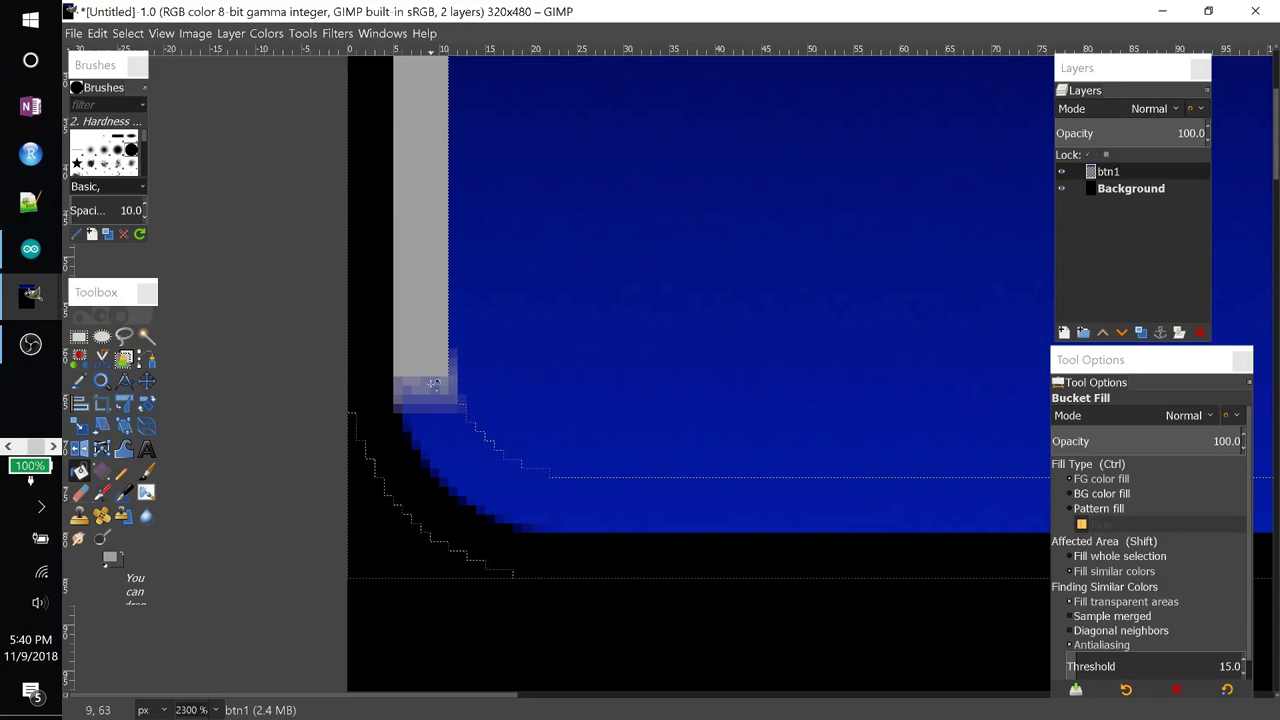
- Fill the bottom border band grey and patch the remaining dark-blue gaps at the rounded corners
left_click(428, 420)
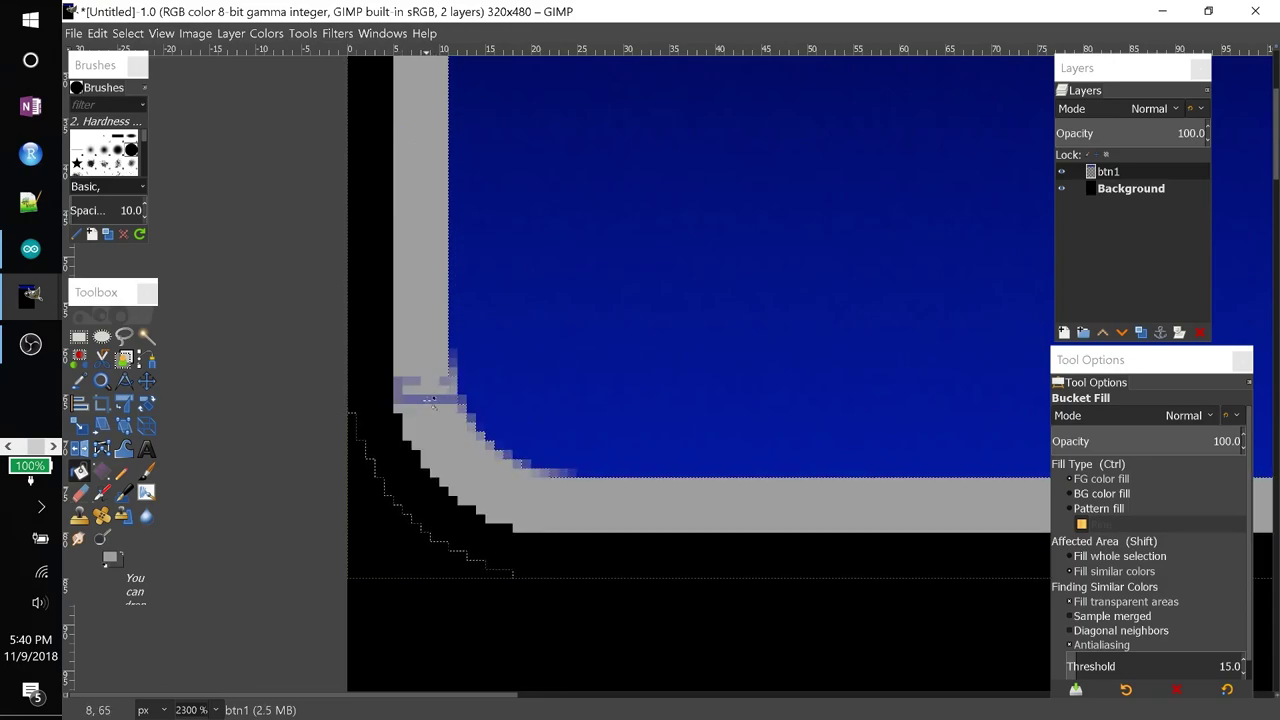
left_click(432, 401)
left_click(413, 382)
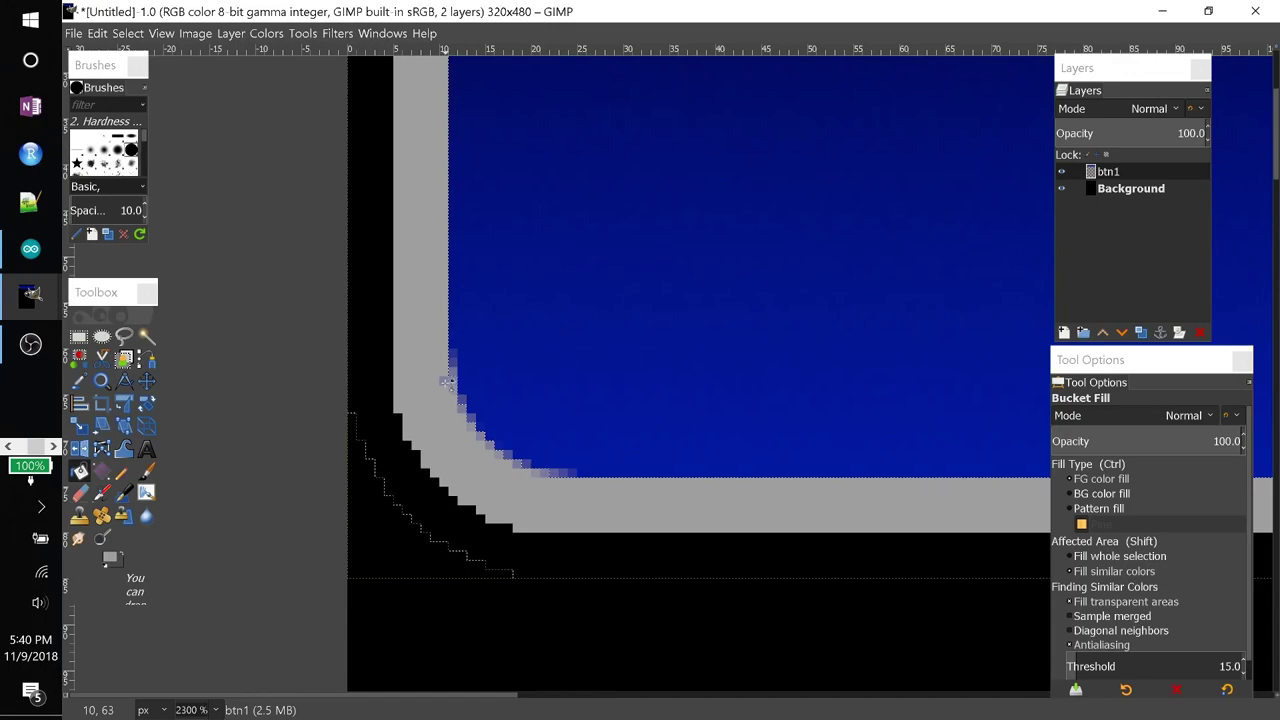
scroll(422, 388, "down", 3)
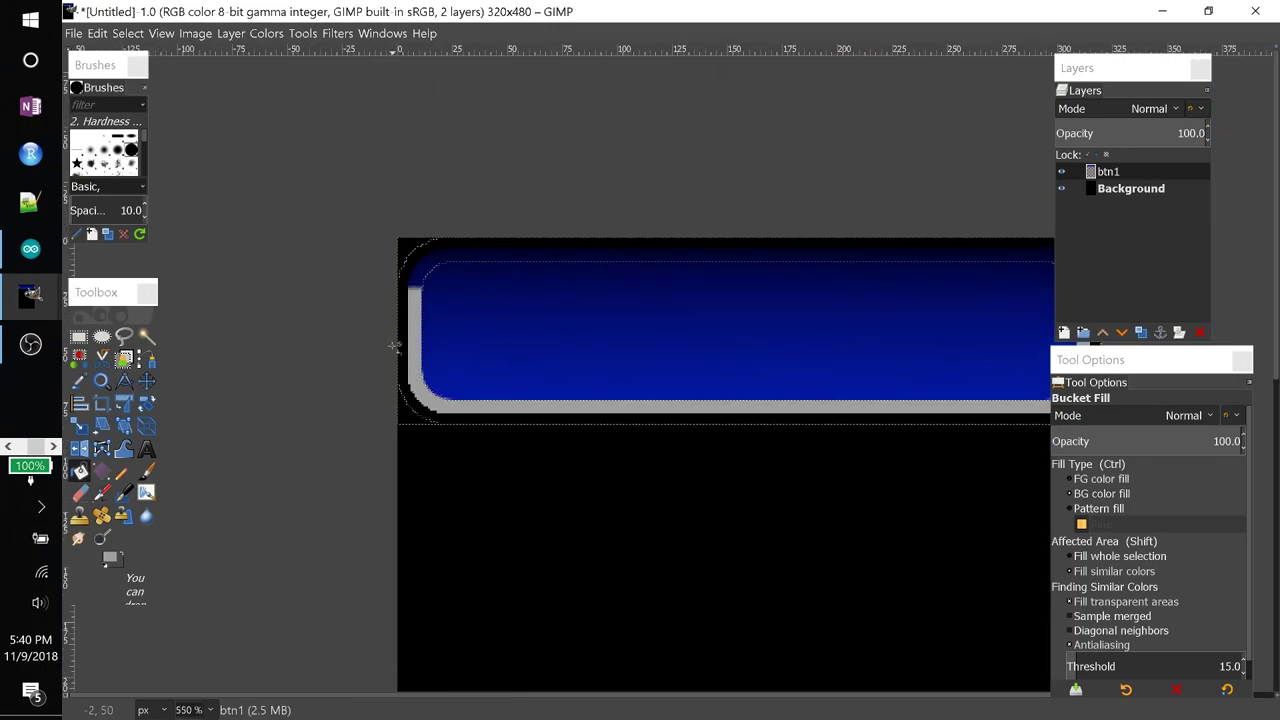
scroll(441, 261, "up", 4)
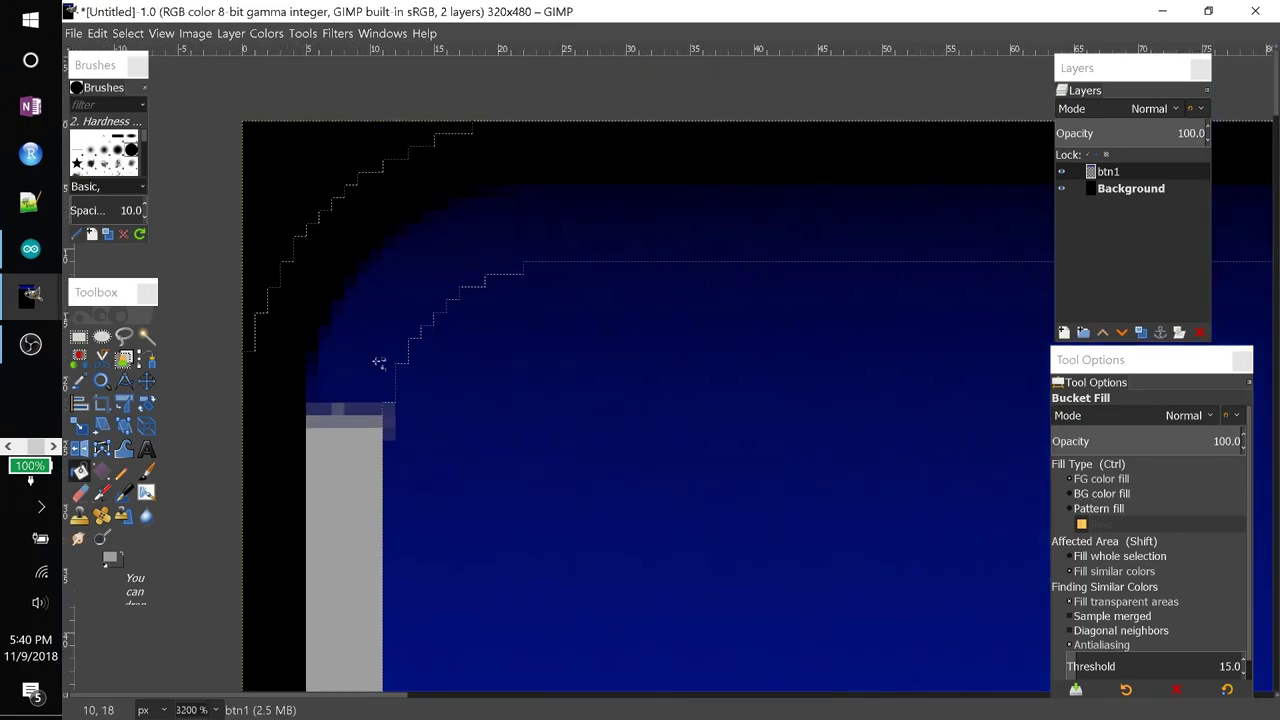
left_click(381, 394)
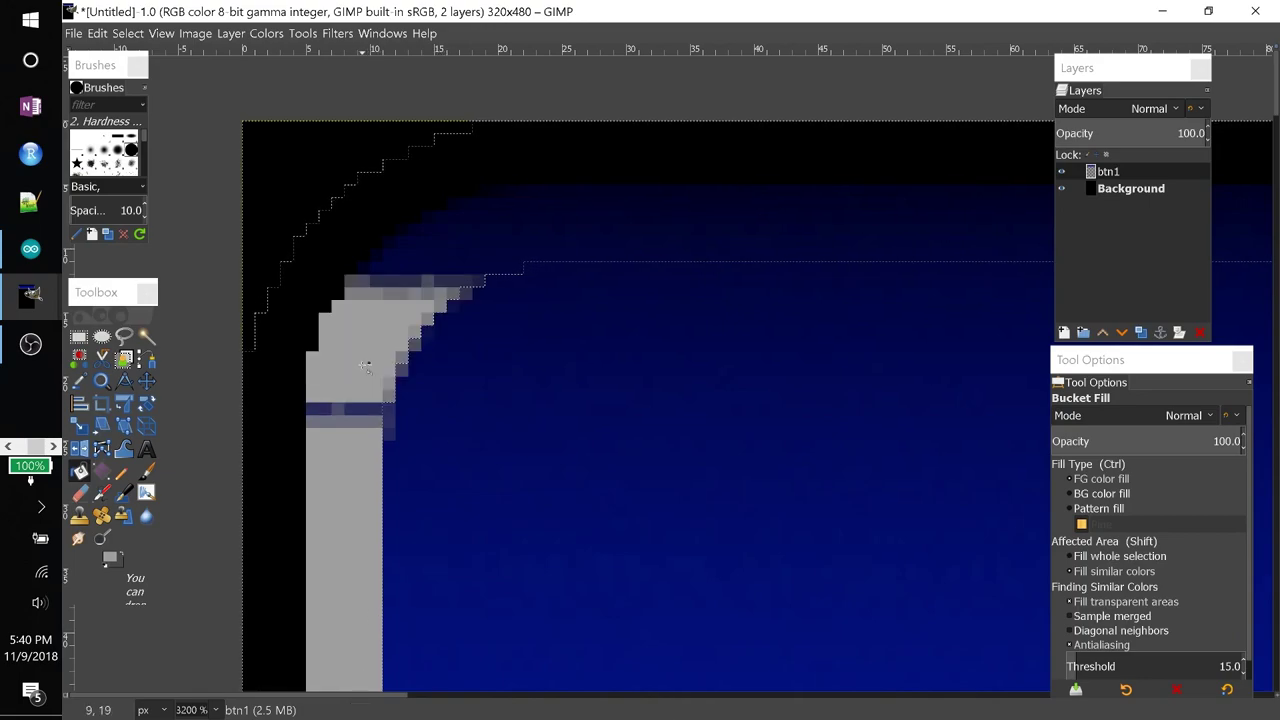
left_click(355, 417)
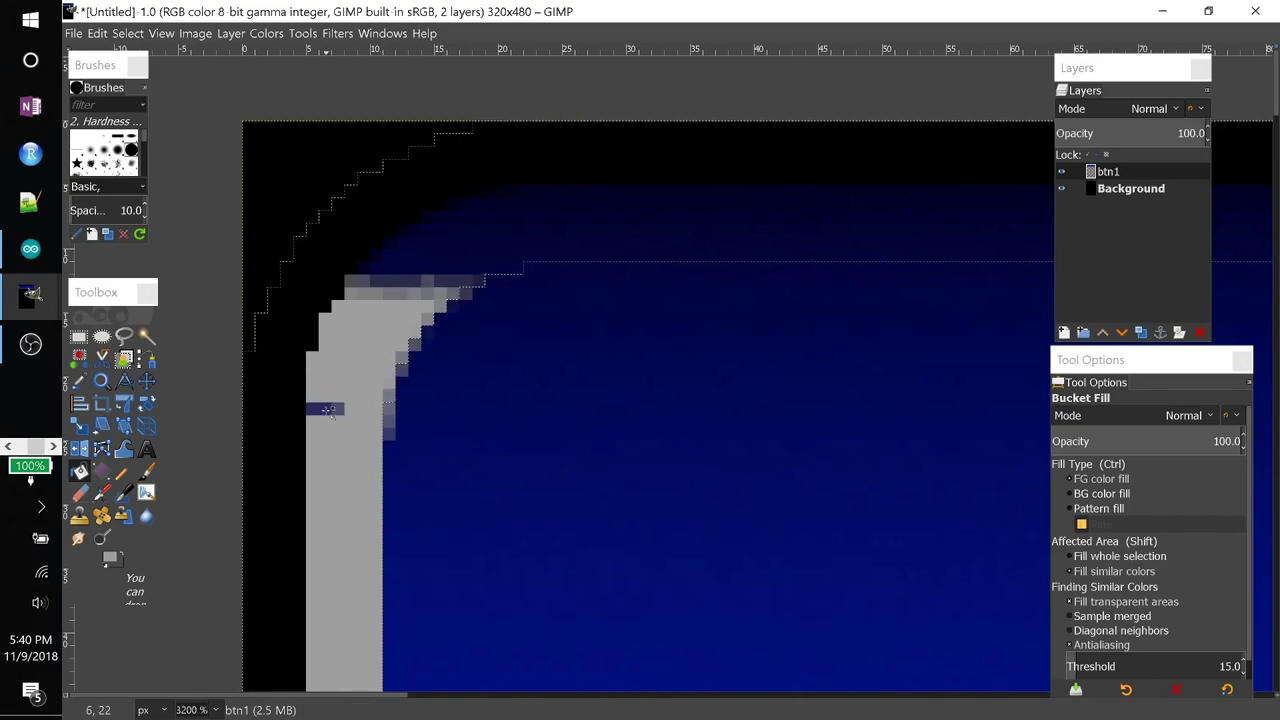
left_click(324, 409)
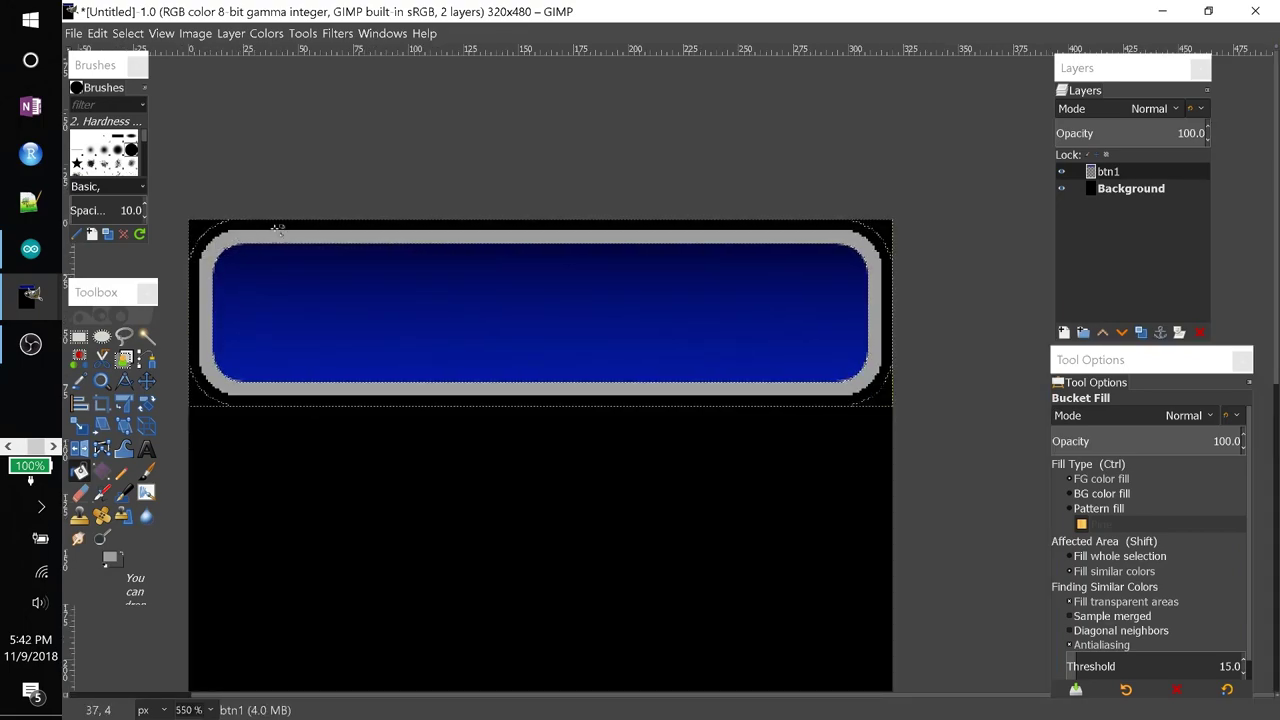
scroll(216, 258, "up", 3)
scroll(216, 258, "up", 5)
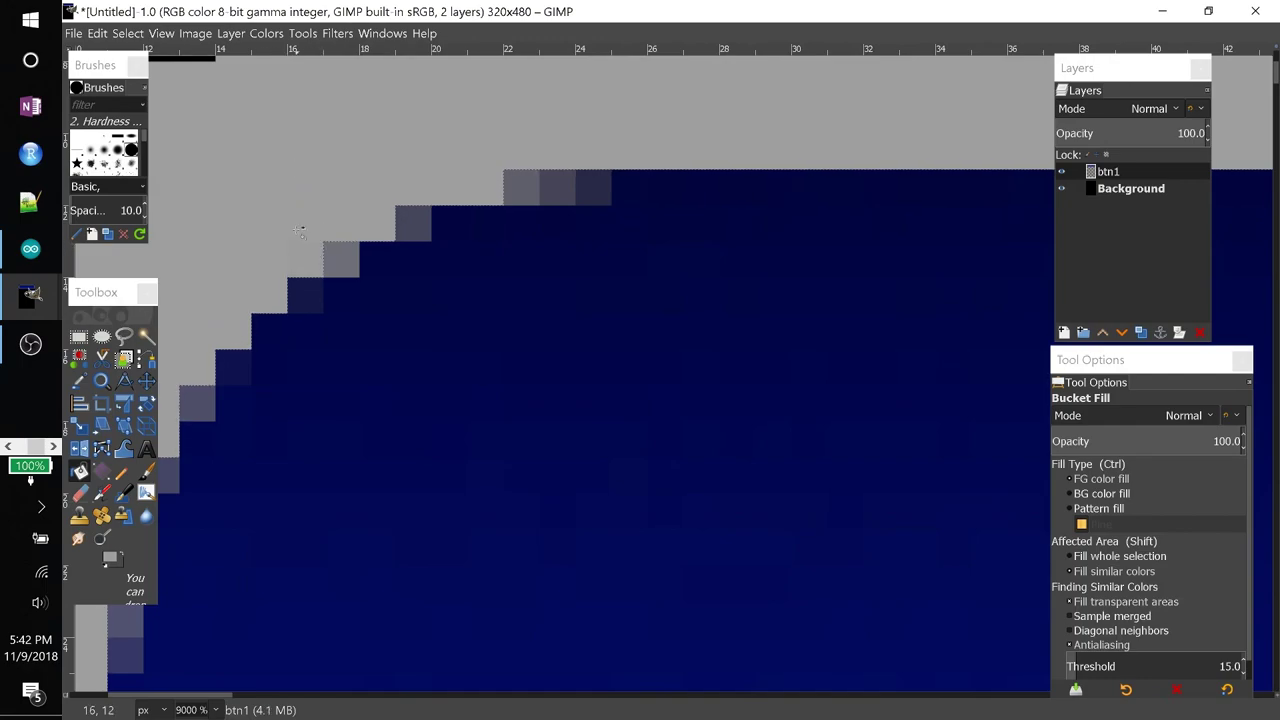
left_click(420, 165)
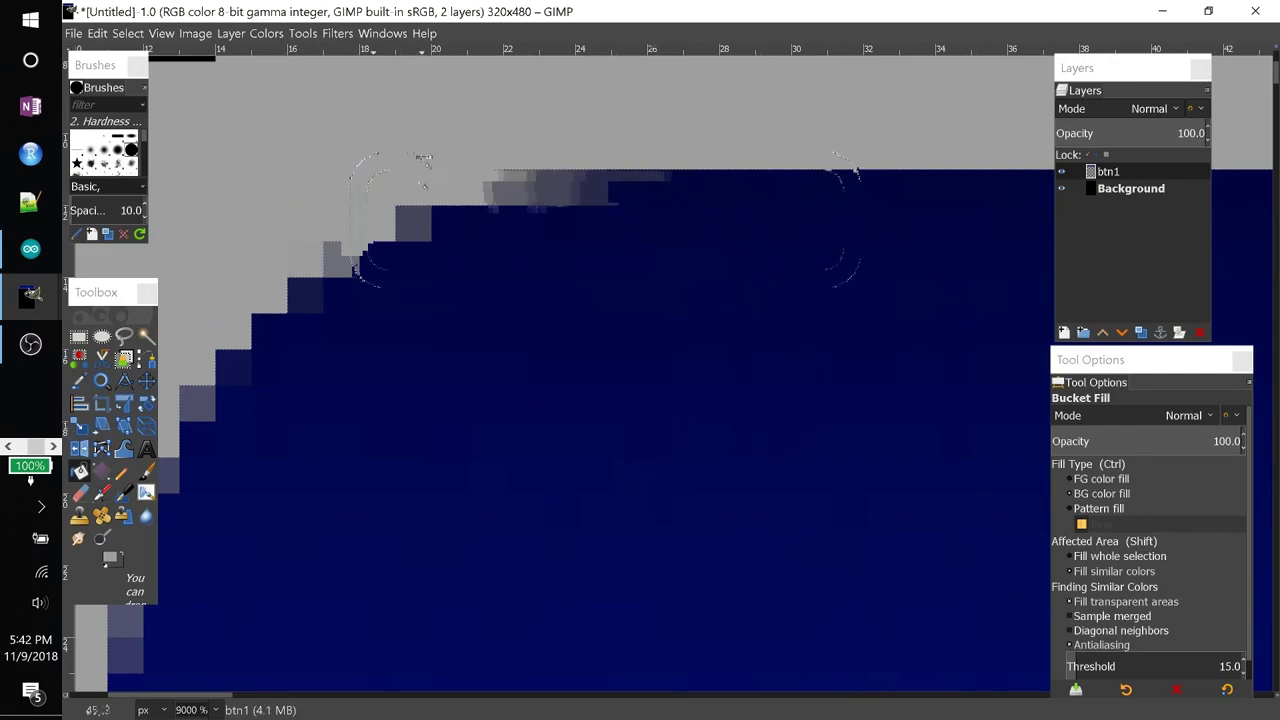
- Bucket-fill the black corners outside the button's grey border with dark grey
scroll(352, 200, "up", 1)
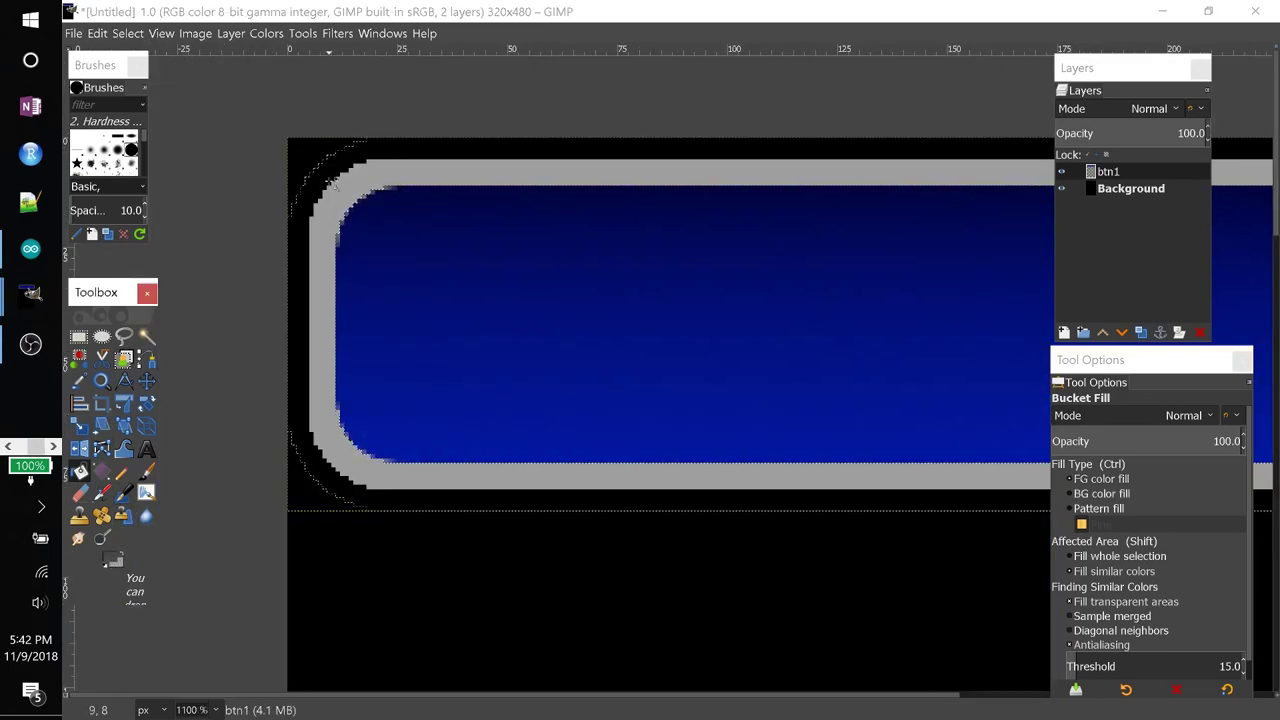
left_click(330, 175)
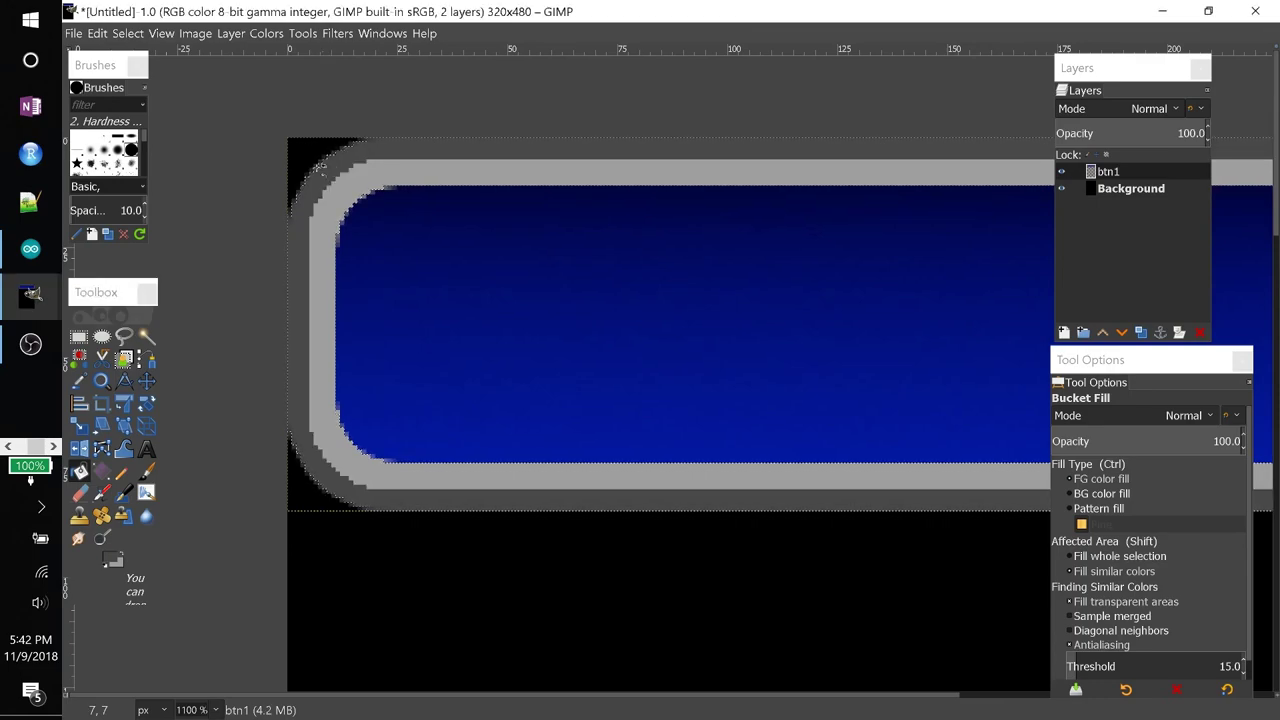
scroll(203, 181, "down", 2)
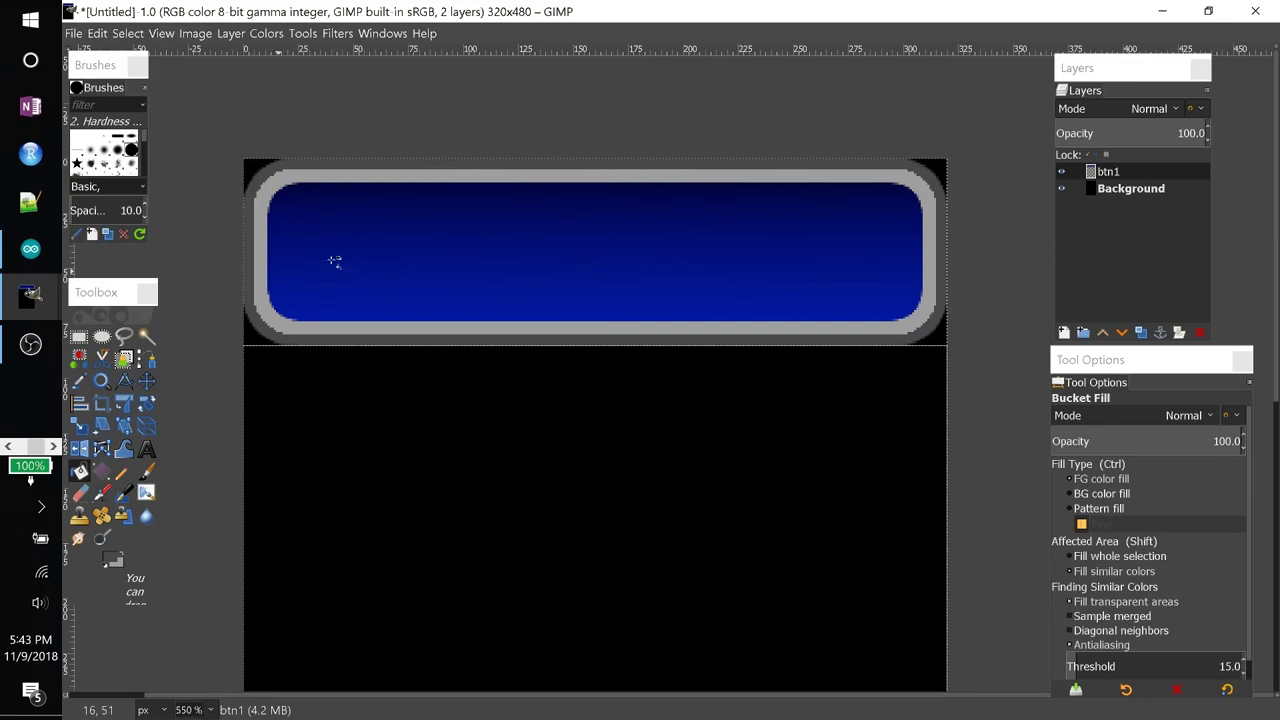
- Add a text layer on the blue button's left reading 'G' in white (ffffff), size 35
left_click(146, 449)
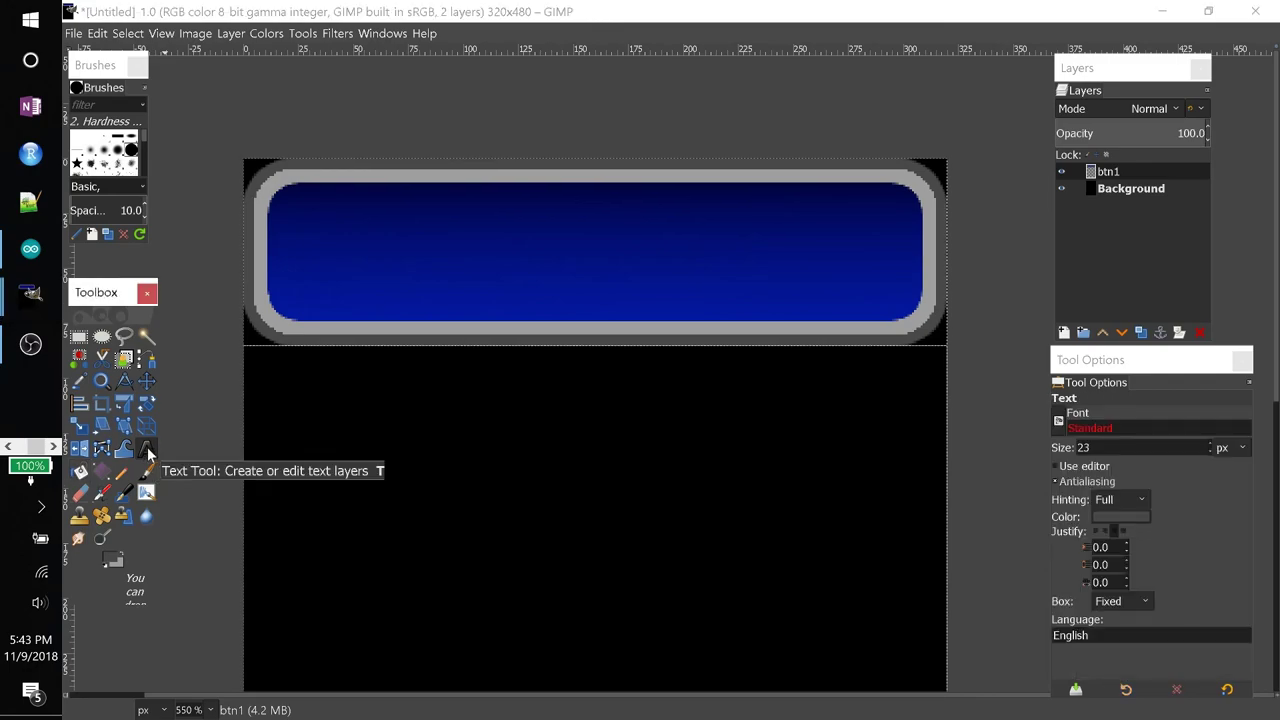
left_click(353, 235)
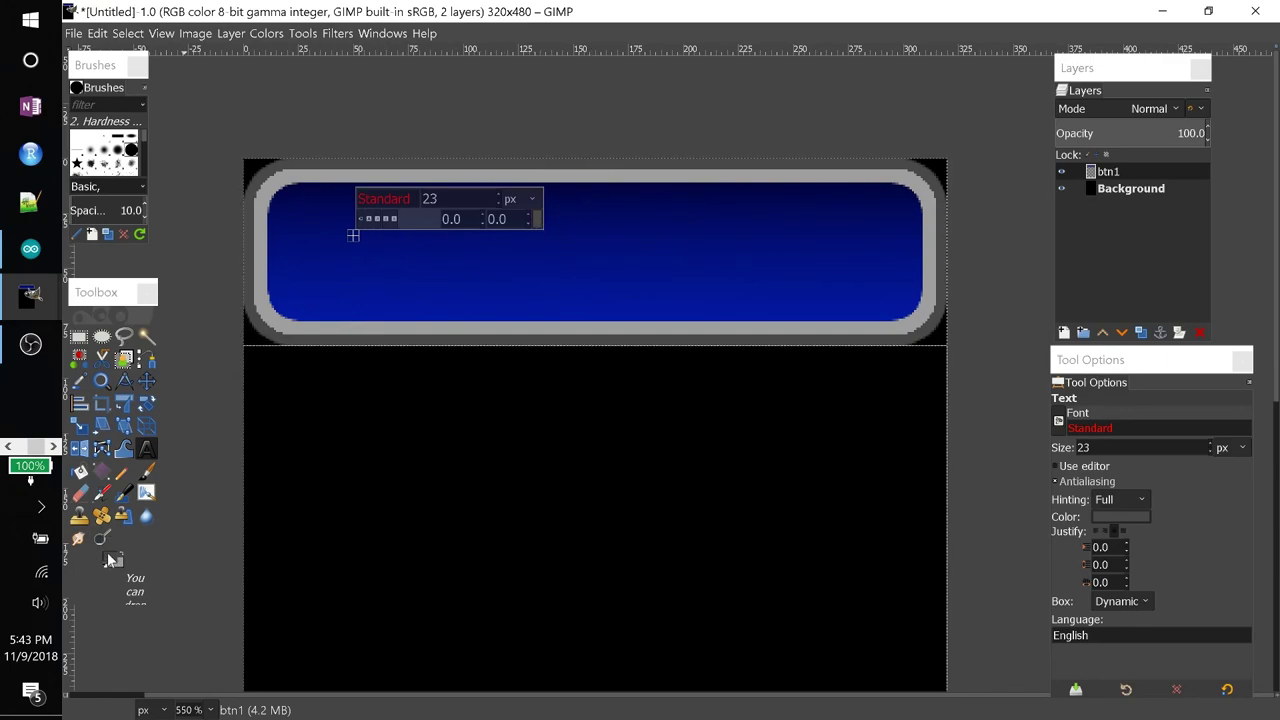
left_click(536, 220)
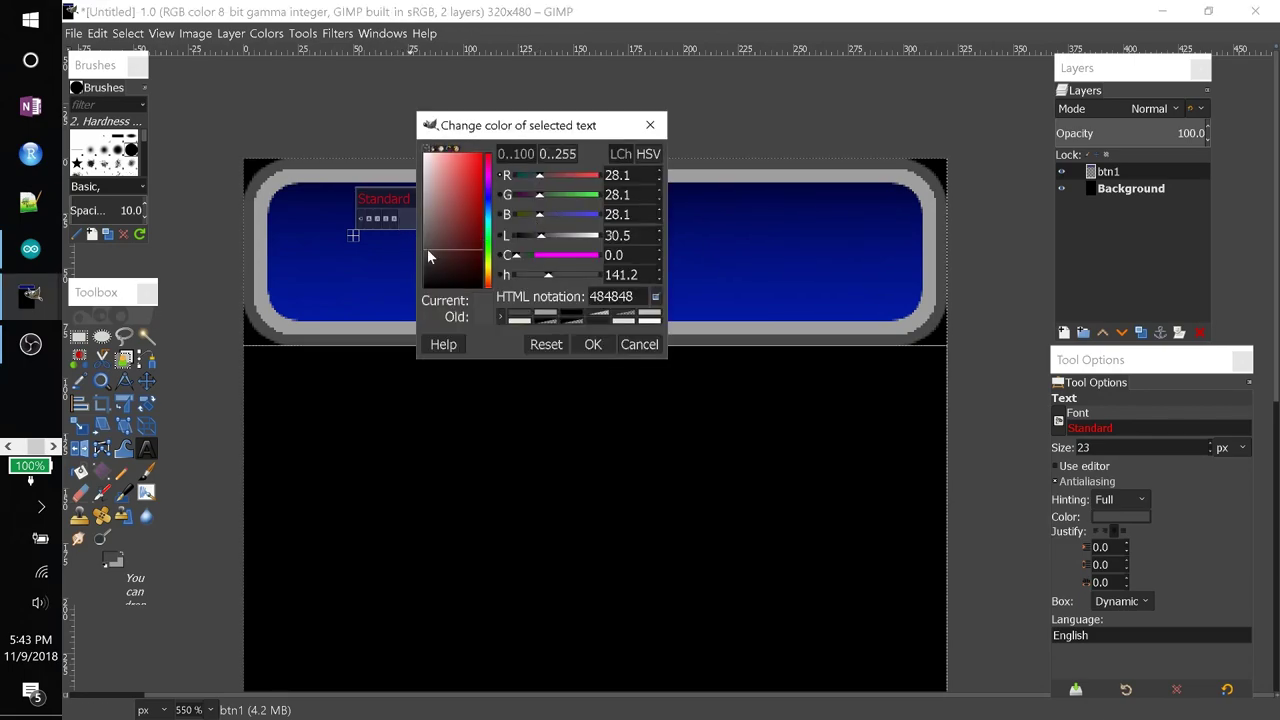
left_click(419, 212)
left_click_drag(419, 212, 420, 150)
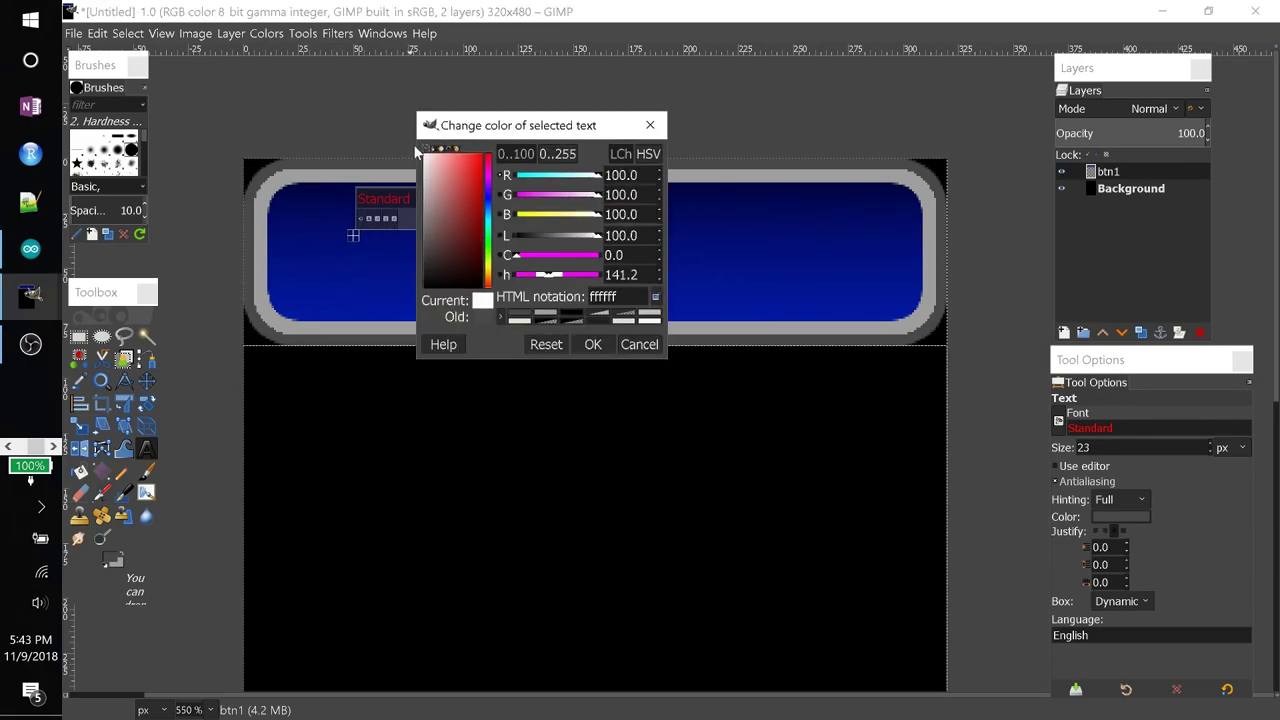
left_click(589, 345)
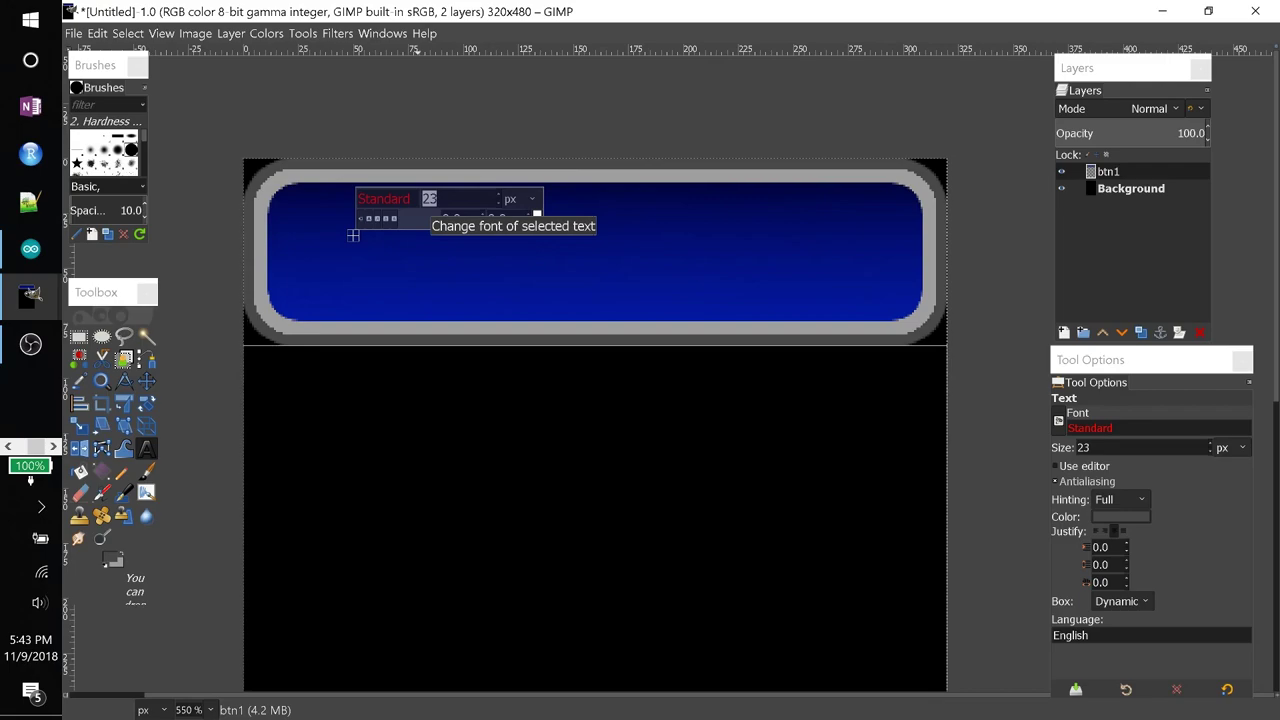
type("35")
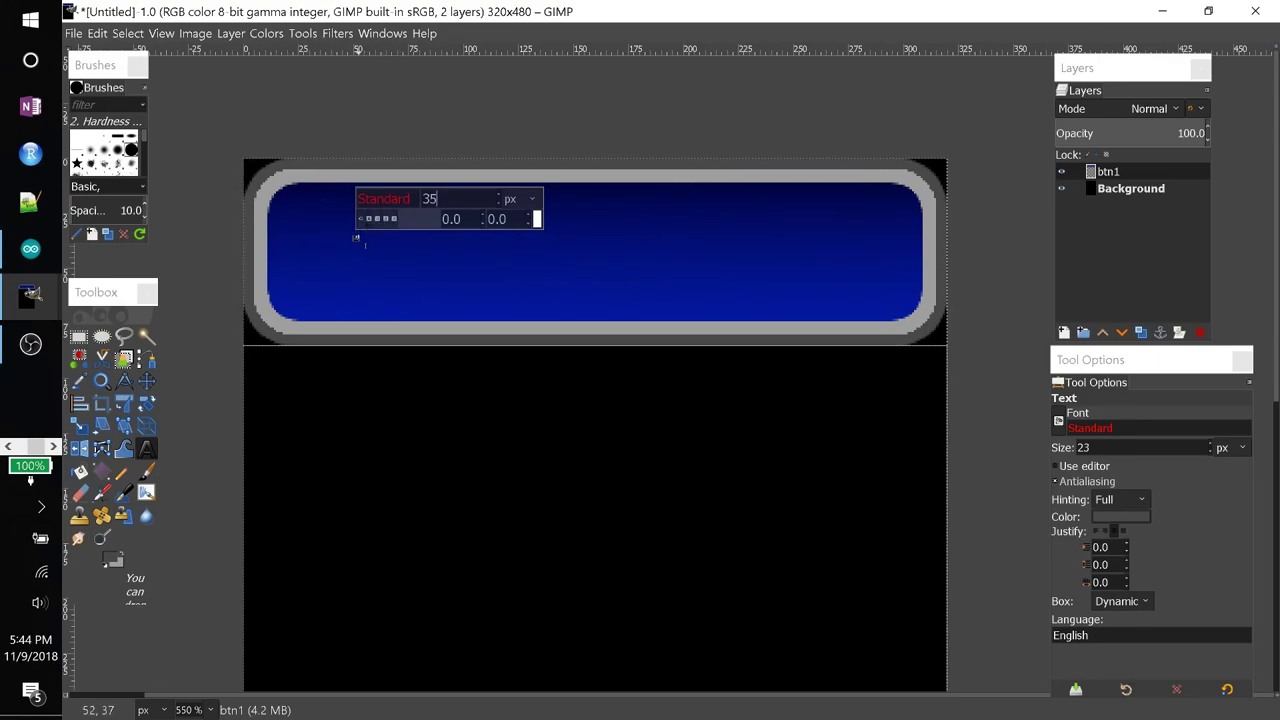
type("G")
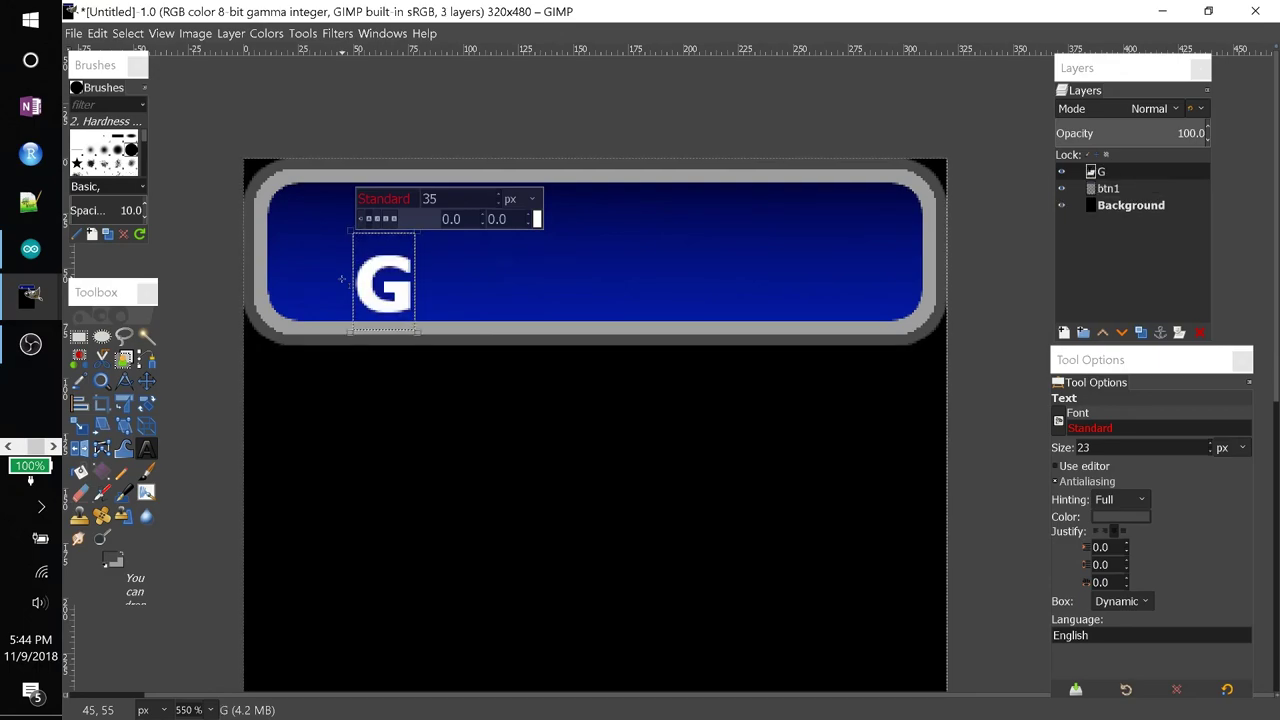
- Replace the G with 'Button 1' and colour the text white
key("BackSpace")
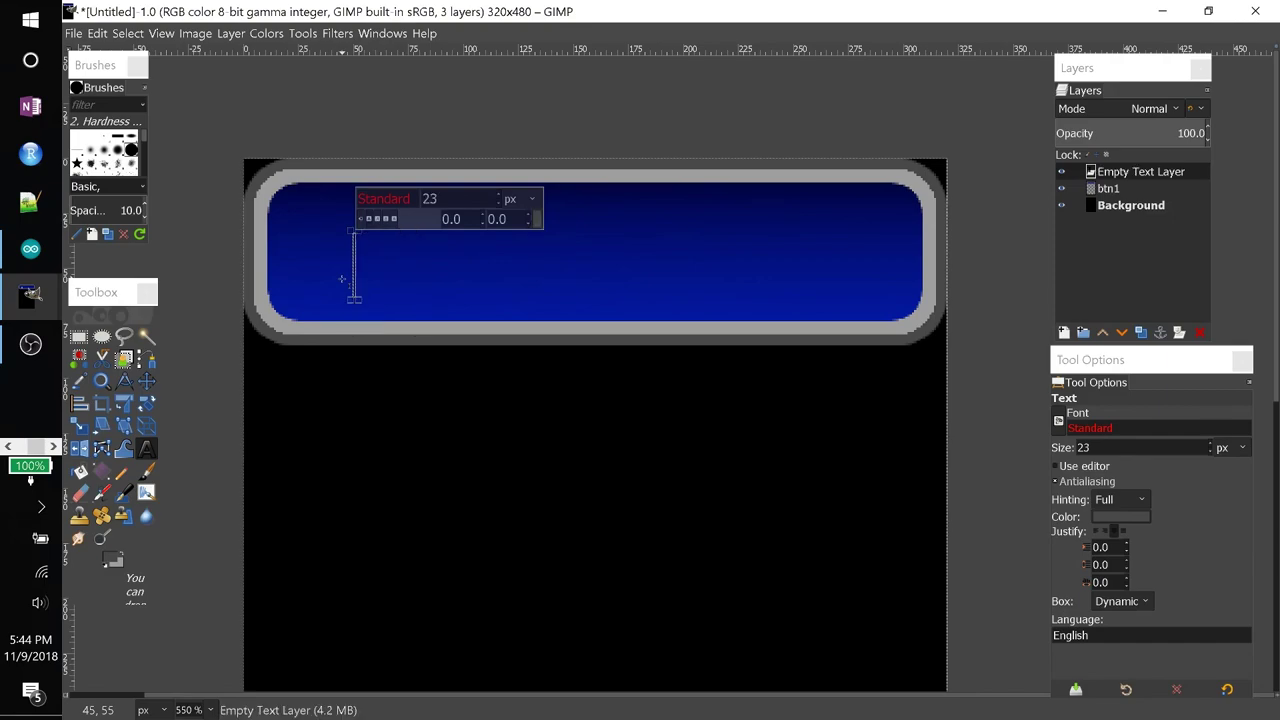
type("Button")
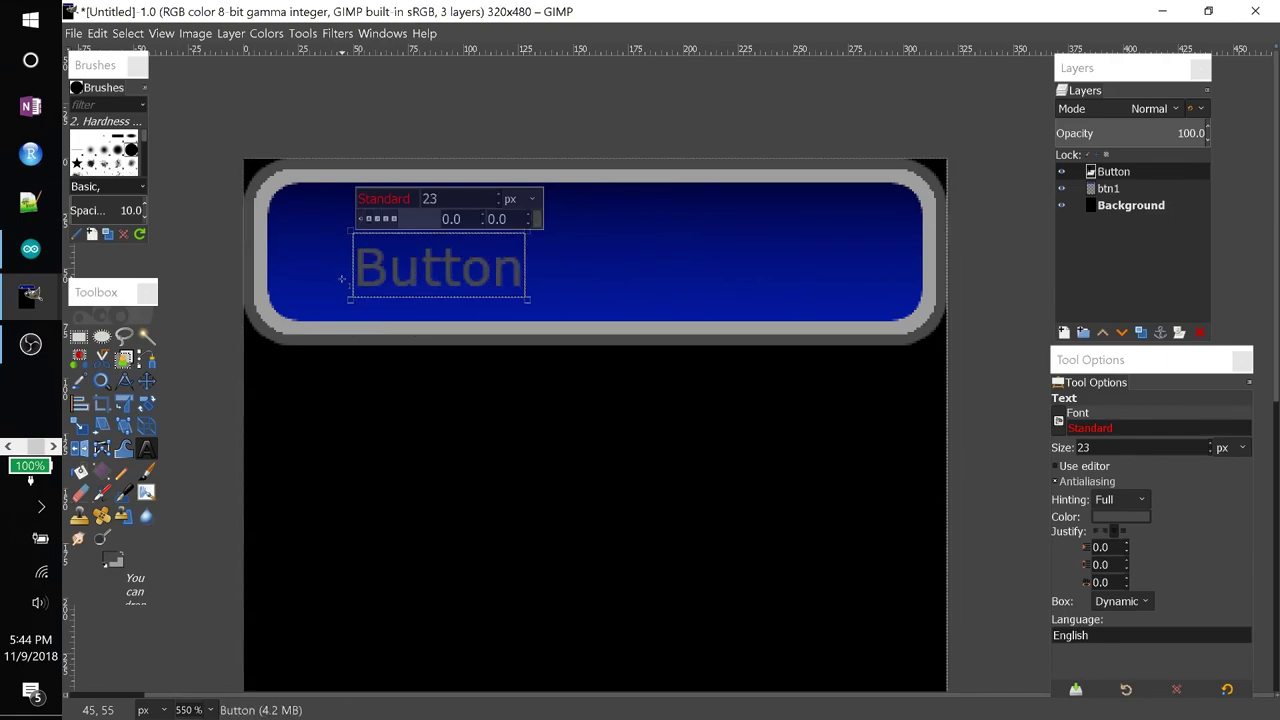
type(" 1")
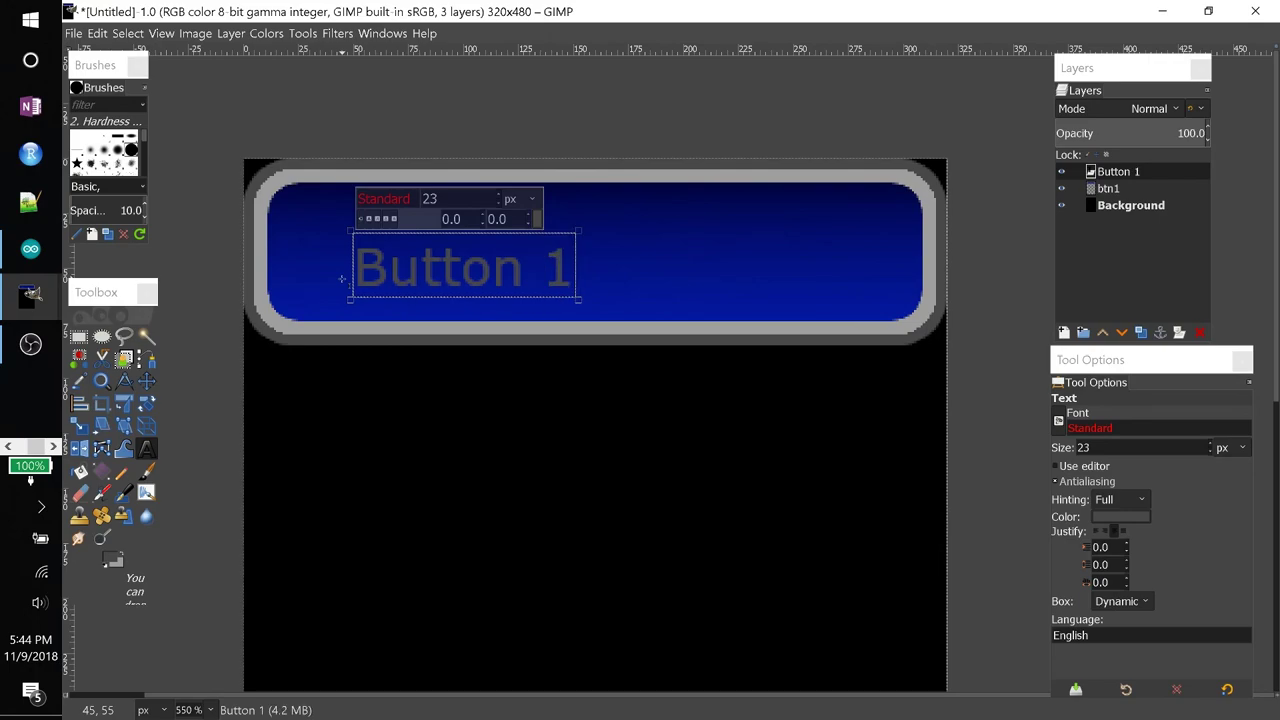
triple_click(423, 280)
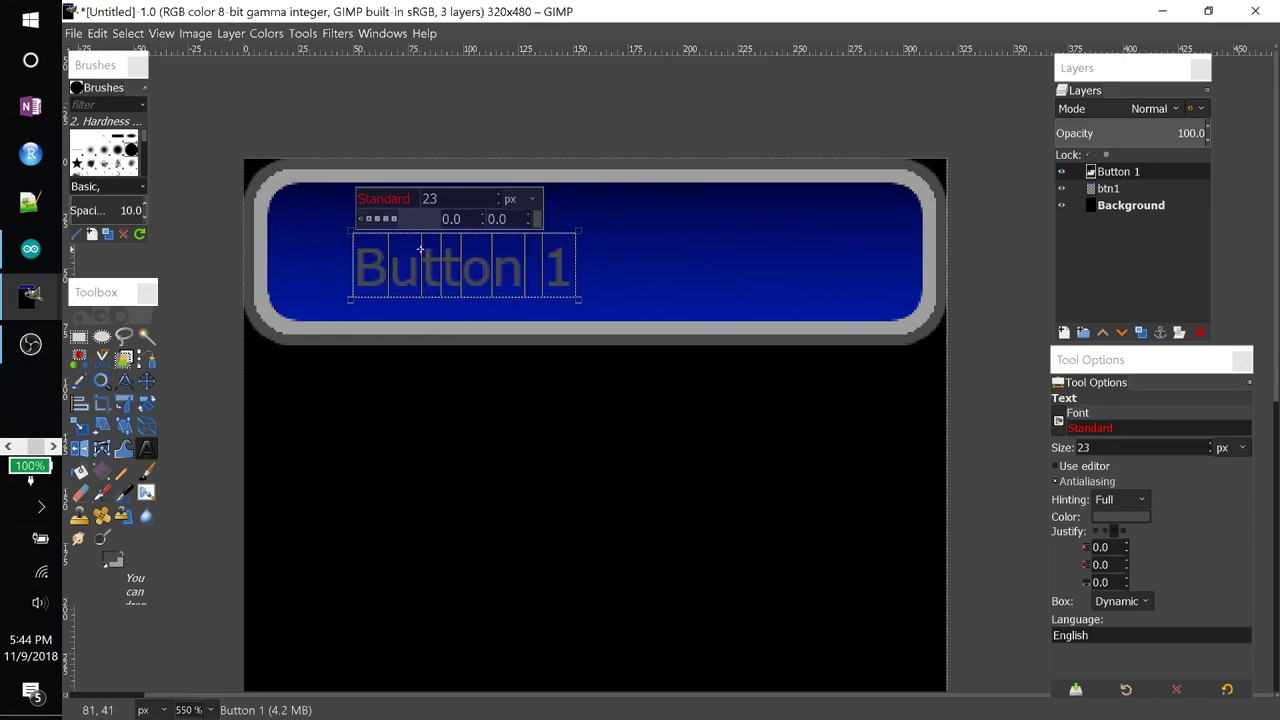
left_click(537, 219)
left_click_drag(440, 218, 396, 141)
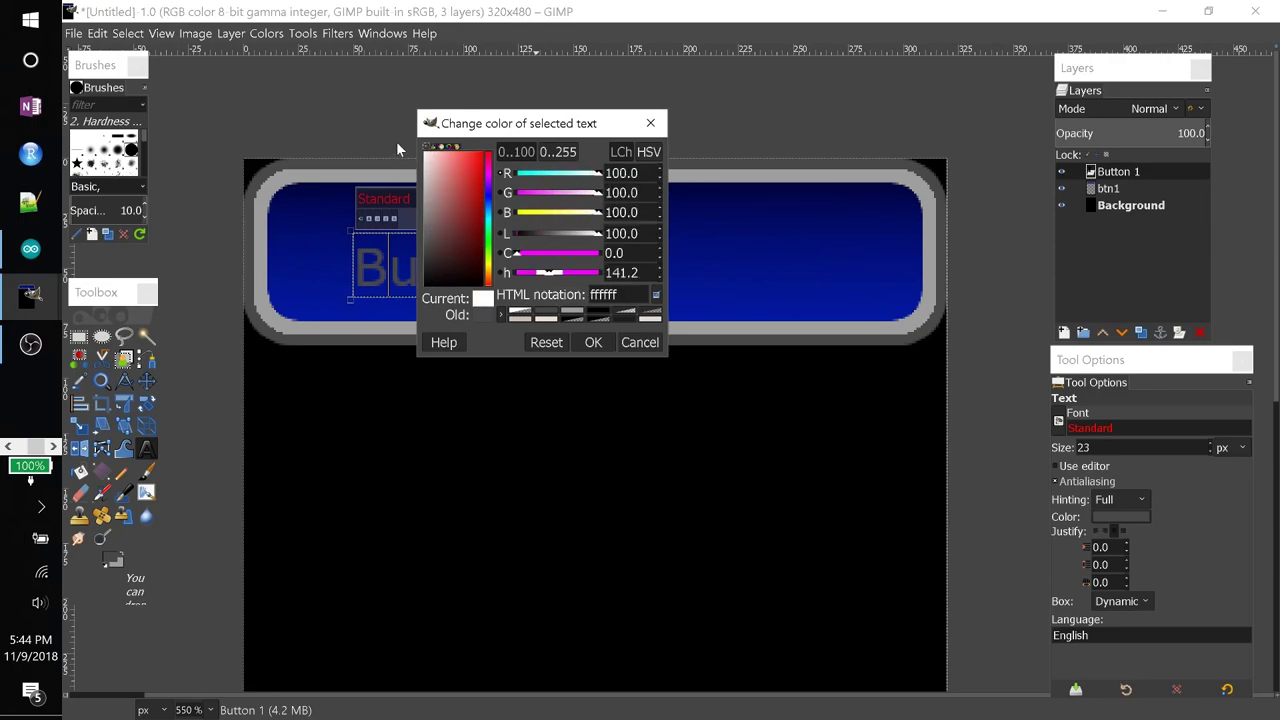
left_click(593, 342)
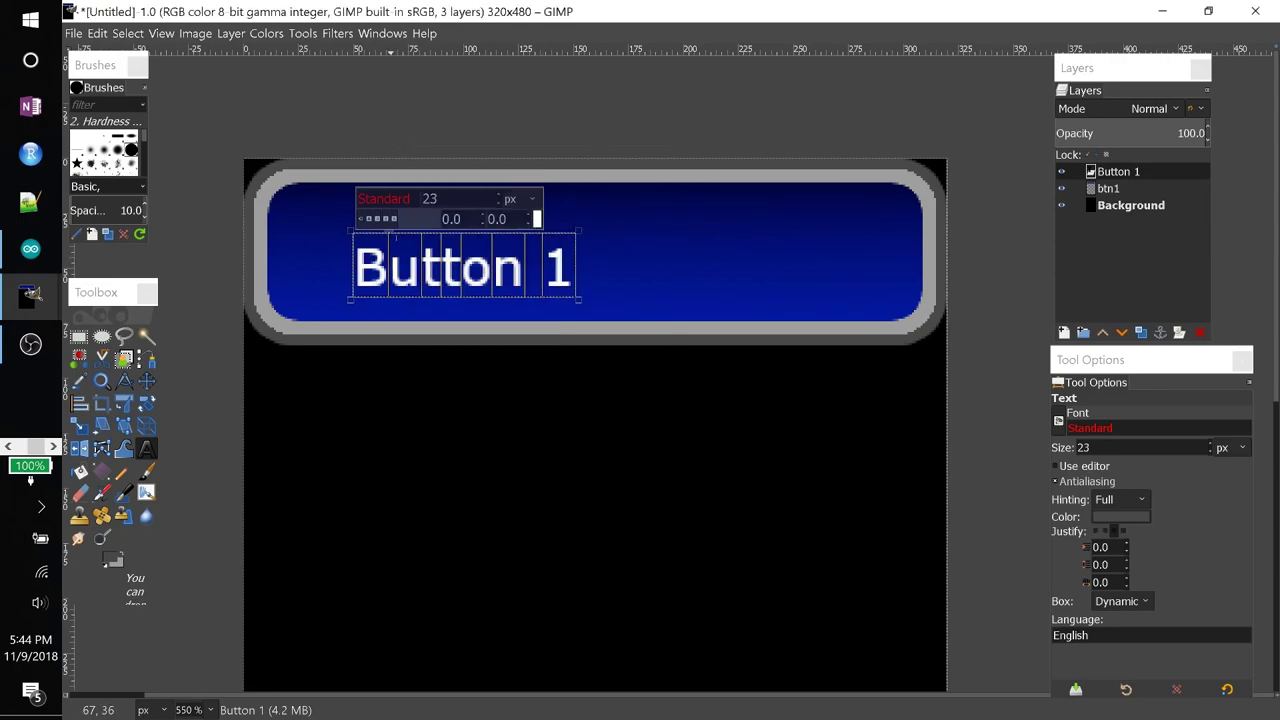
- Make the Button 1 text bold at size 35 px
left_click(371, 219)
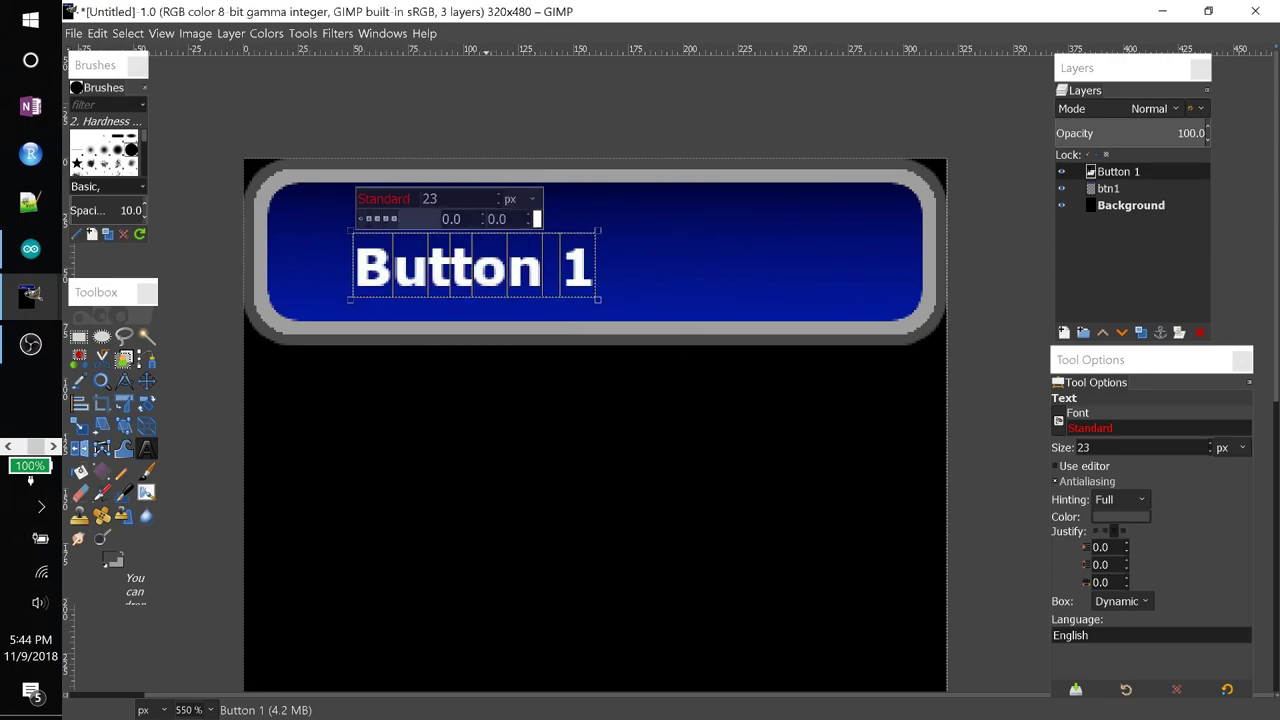
scroll(499, 200, "up", 10)
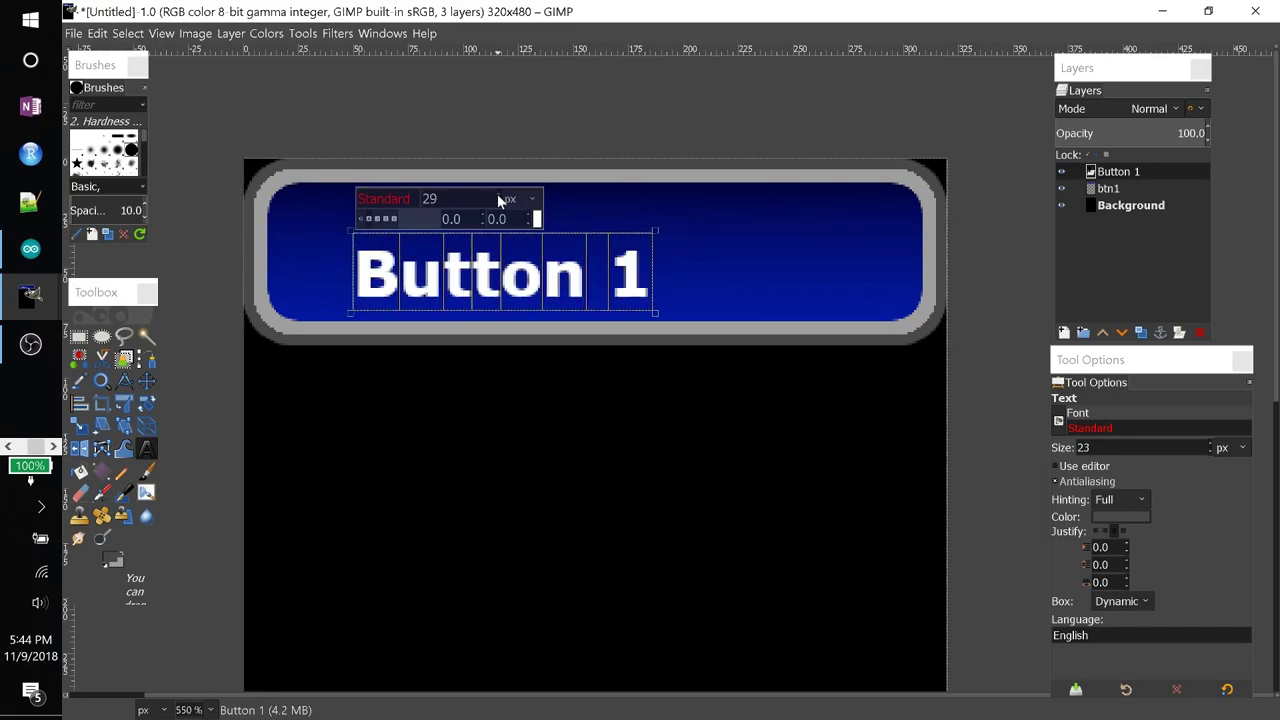
scroll(499, 200, "up", 20)
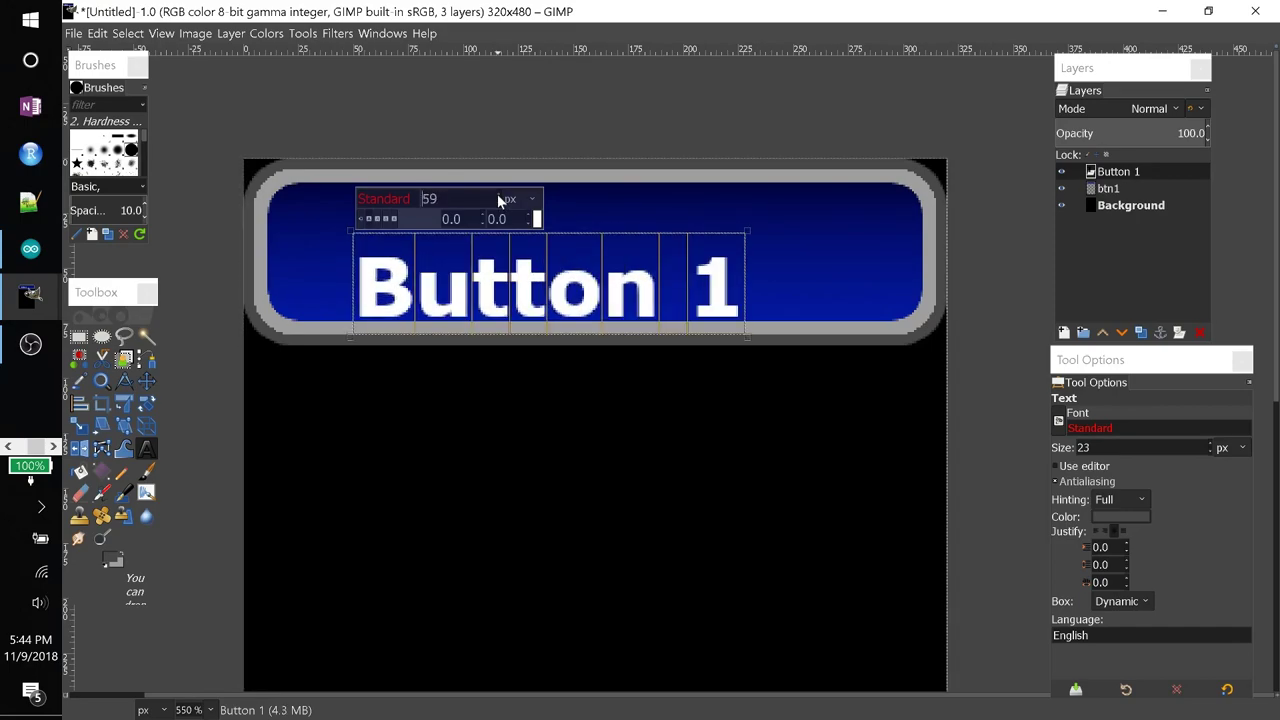
double_click(429, 198)
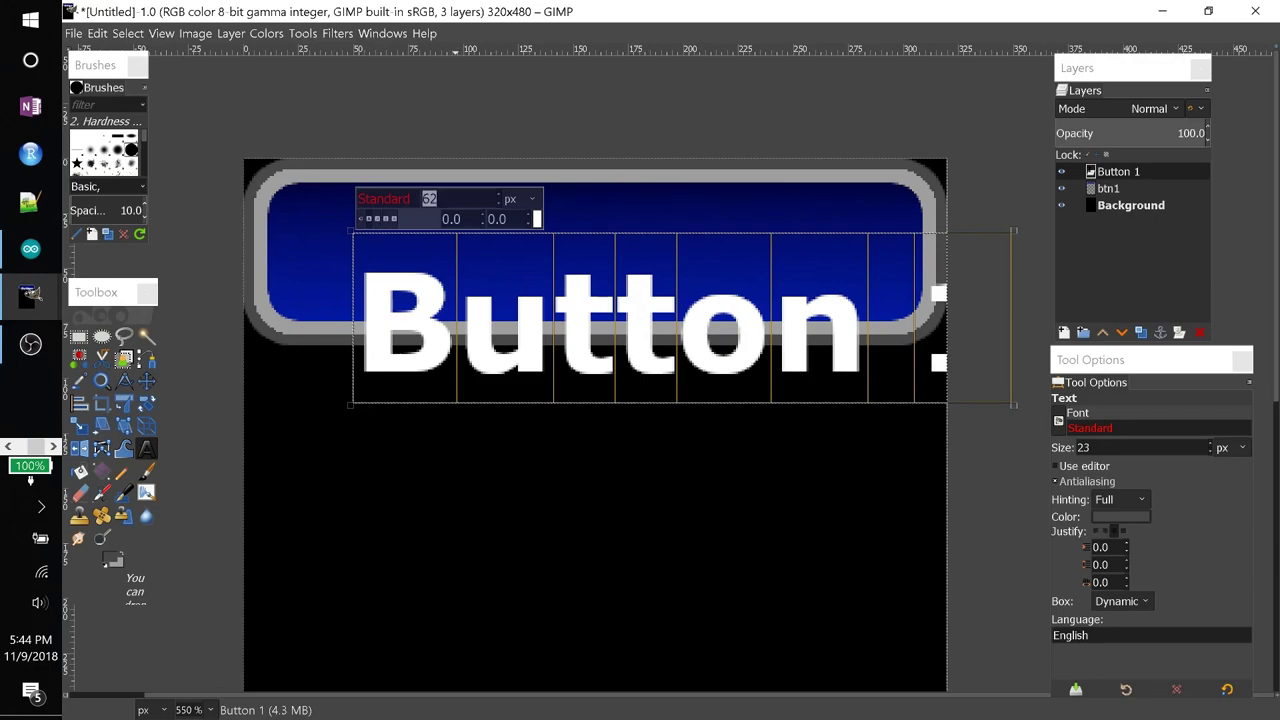
type("35")
key("Return")
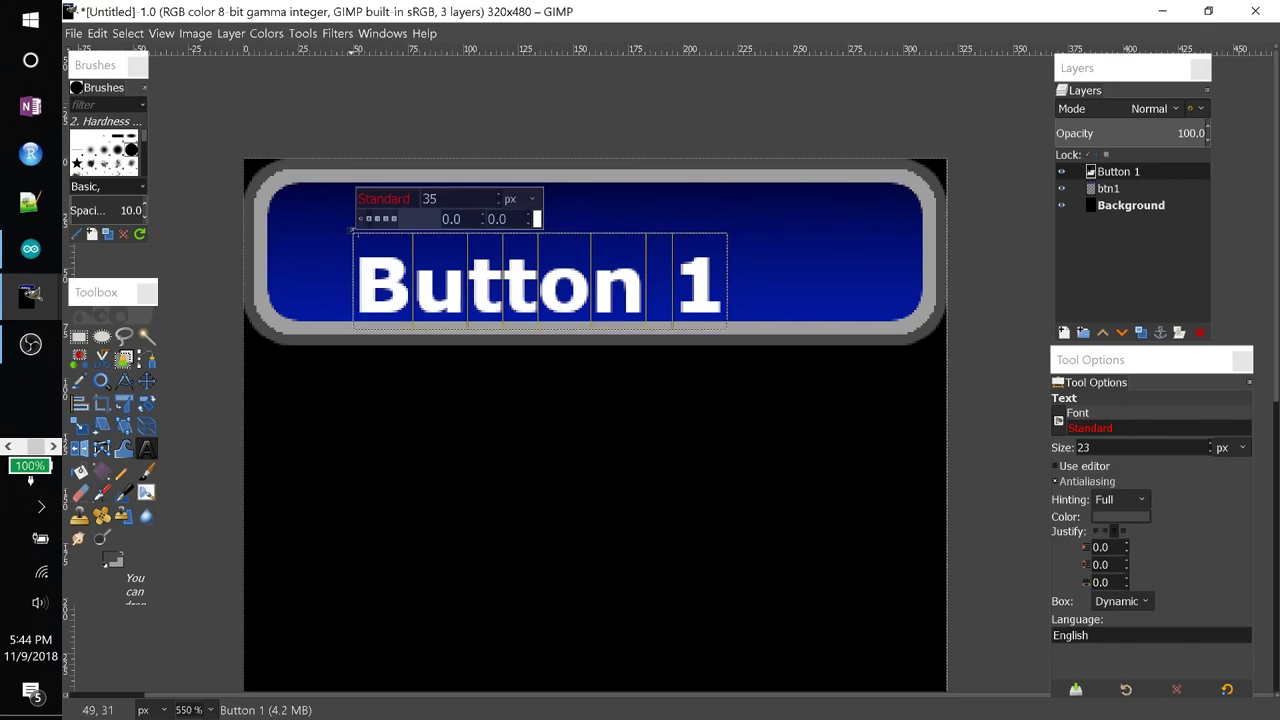
- Stretch the Button 1 text box across the button's width, lower it, and finish editing
left_click_drag(347, 230, 240, 156)
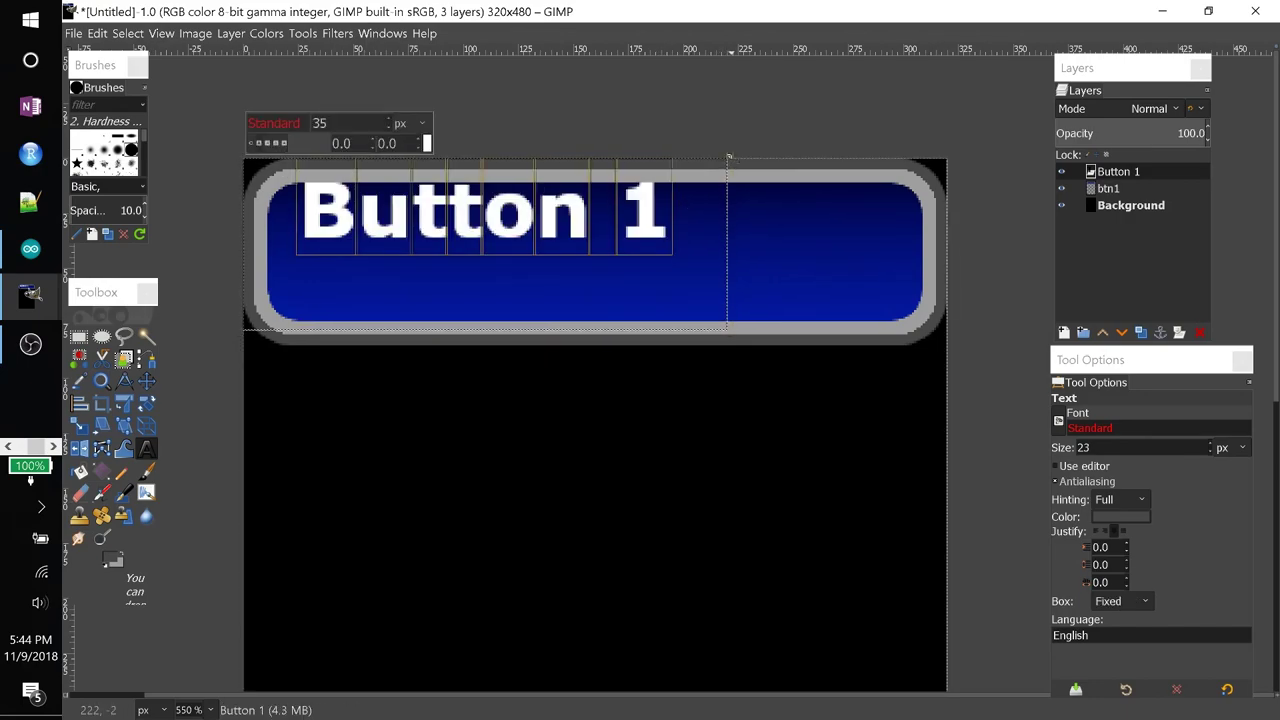
left_click_drag(731, 158, 949, 157)
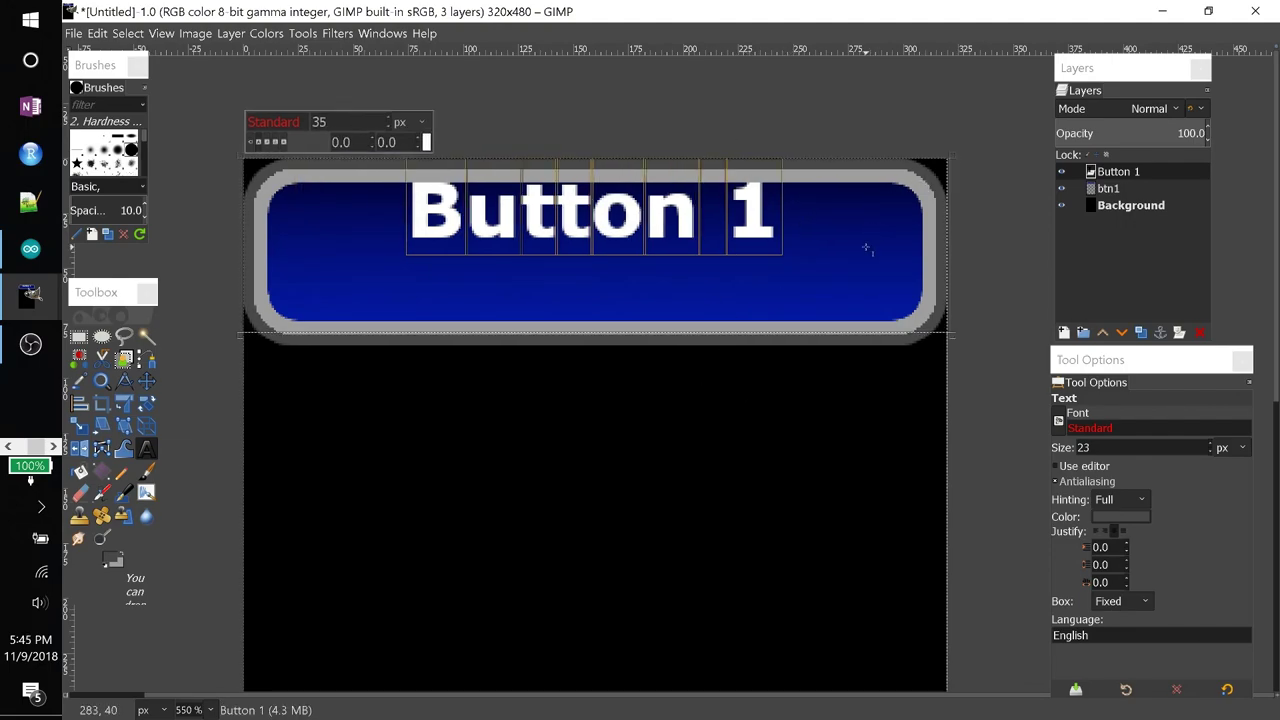
left_click_drag(952, 157, 950, 186)
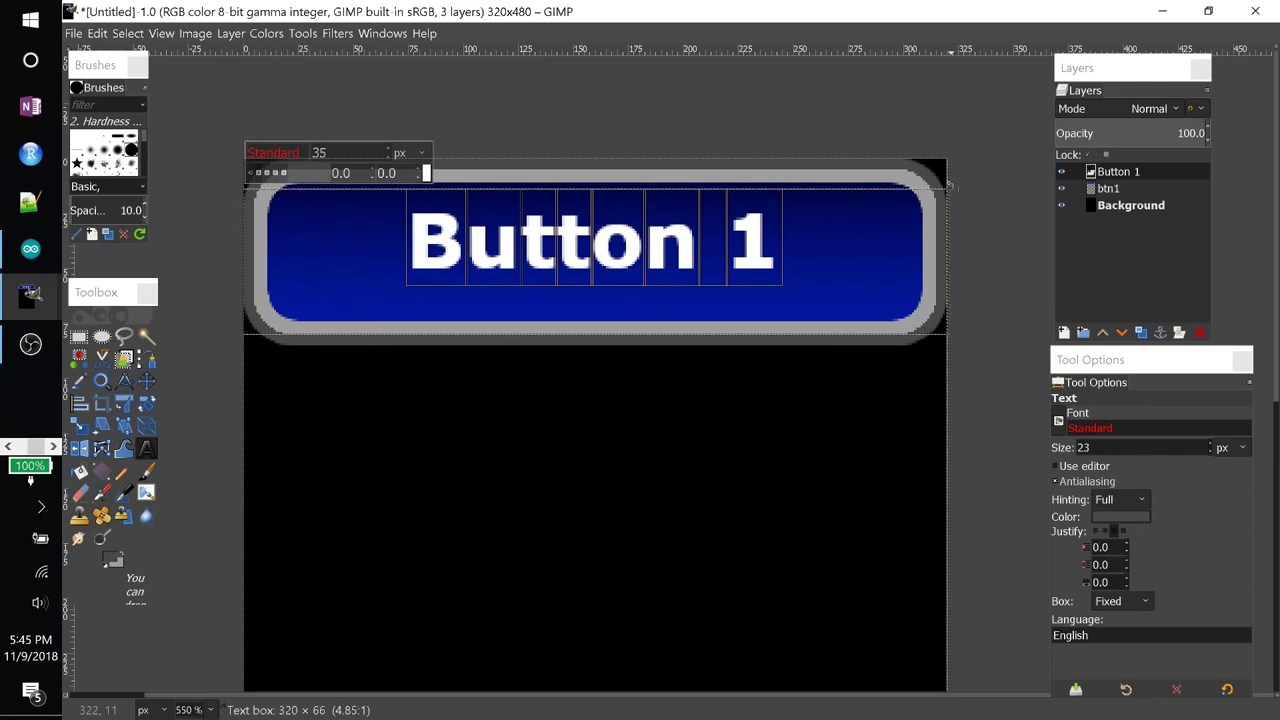
left_click_drag(950, 186, 950, 187)
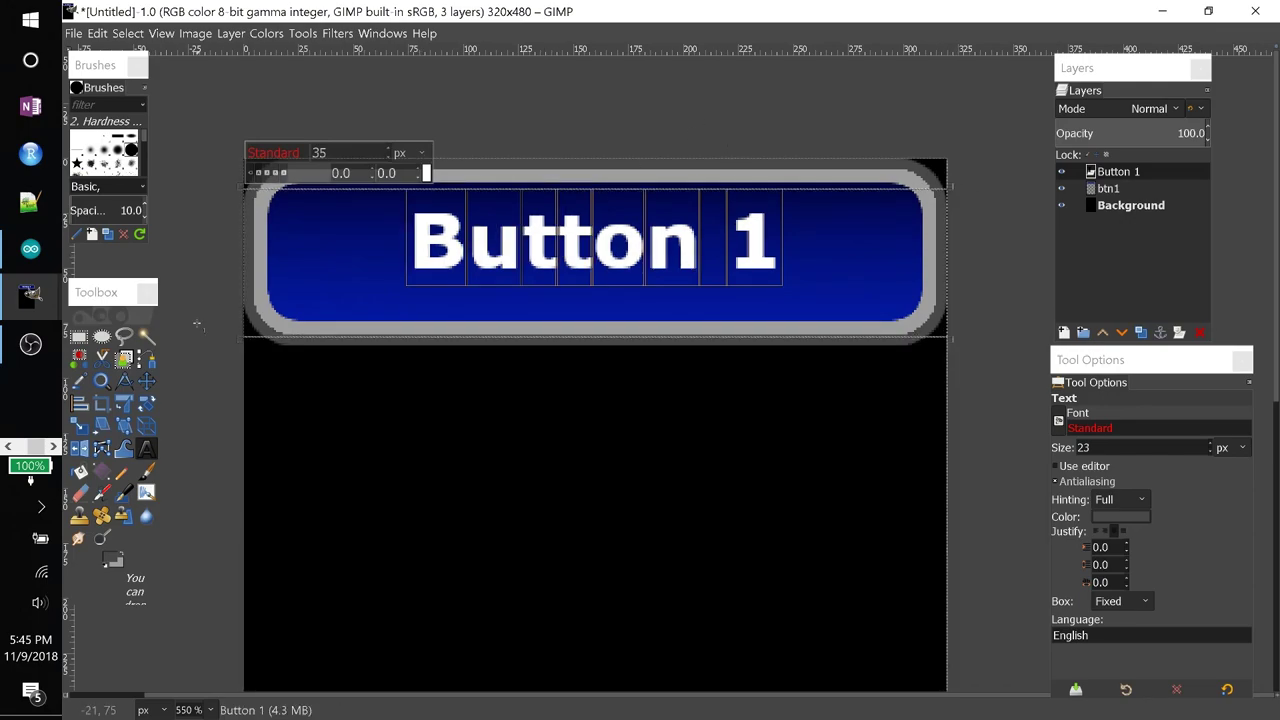
key("Escape")
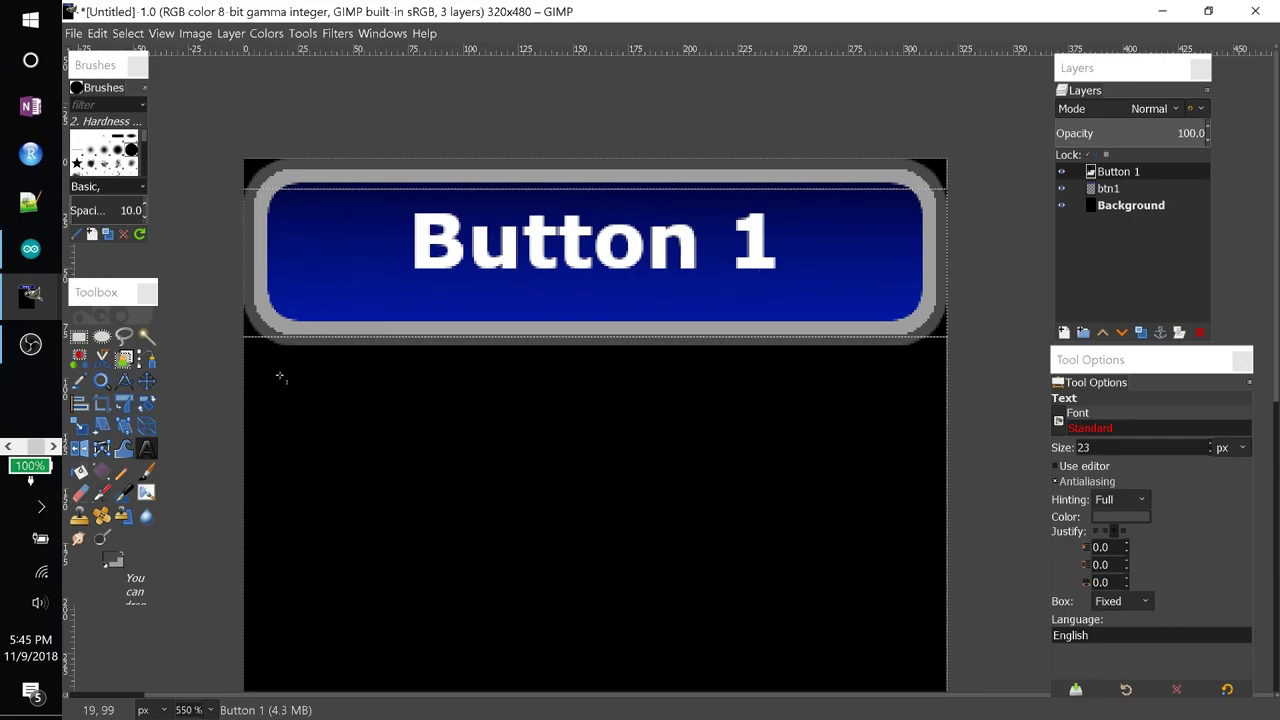
- Select the btn1 layer, then make the Button 1 text layer active
left_click(1129, 189)
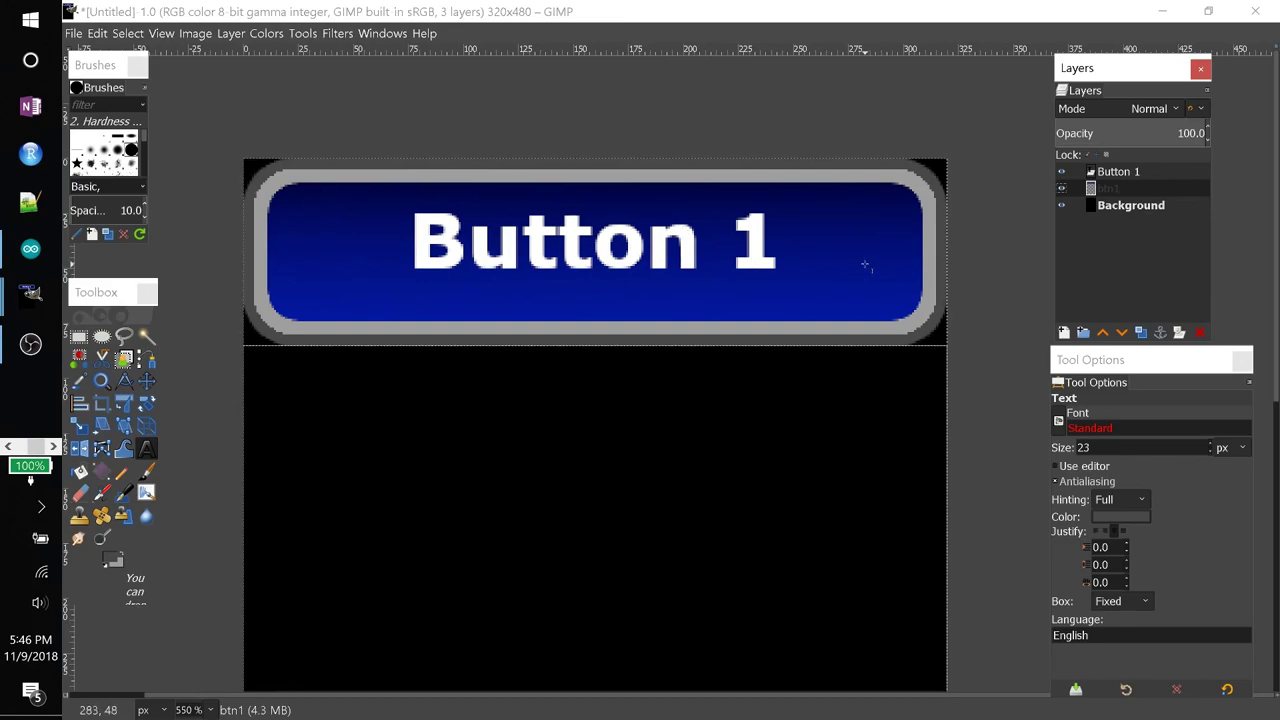
left_click(1002, 285)
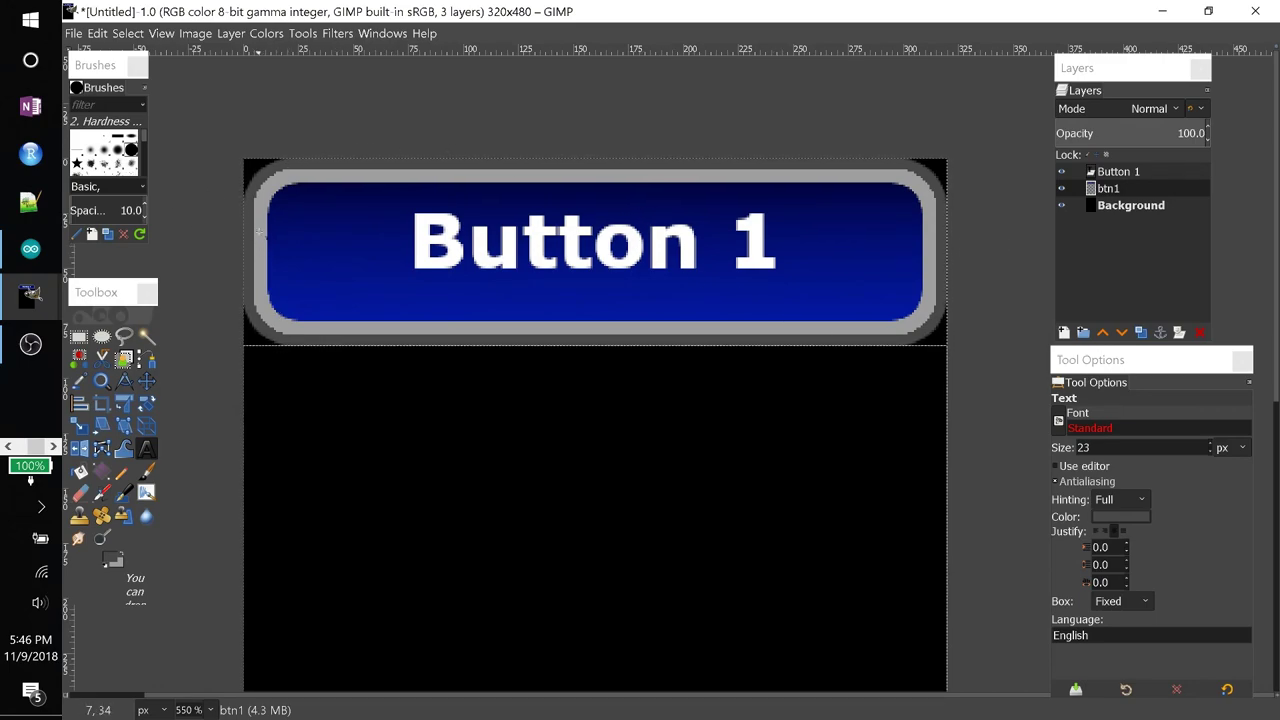
left_click(1111, 172)
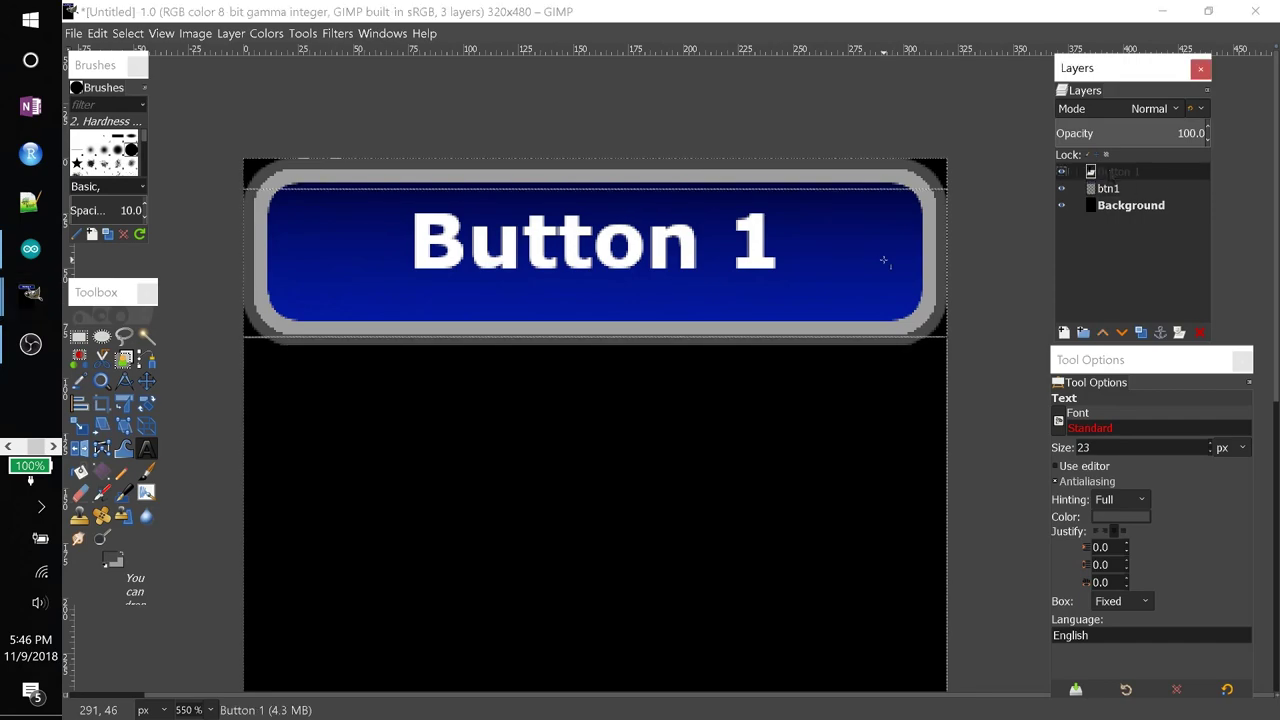
- Duplicate the Button 1 text layer and recolour the copy's label grey (909090)
right_click(1109, 172)
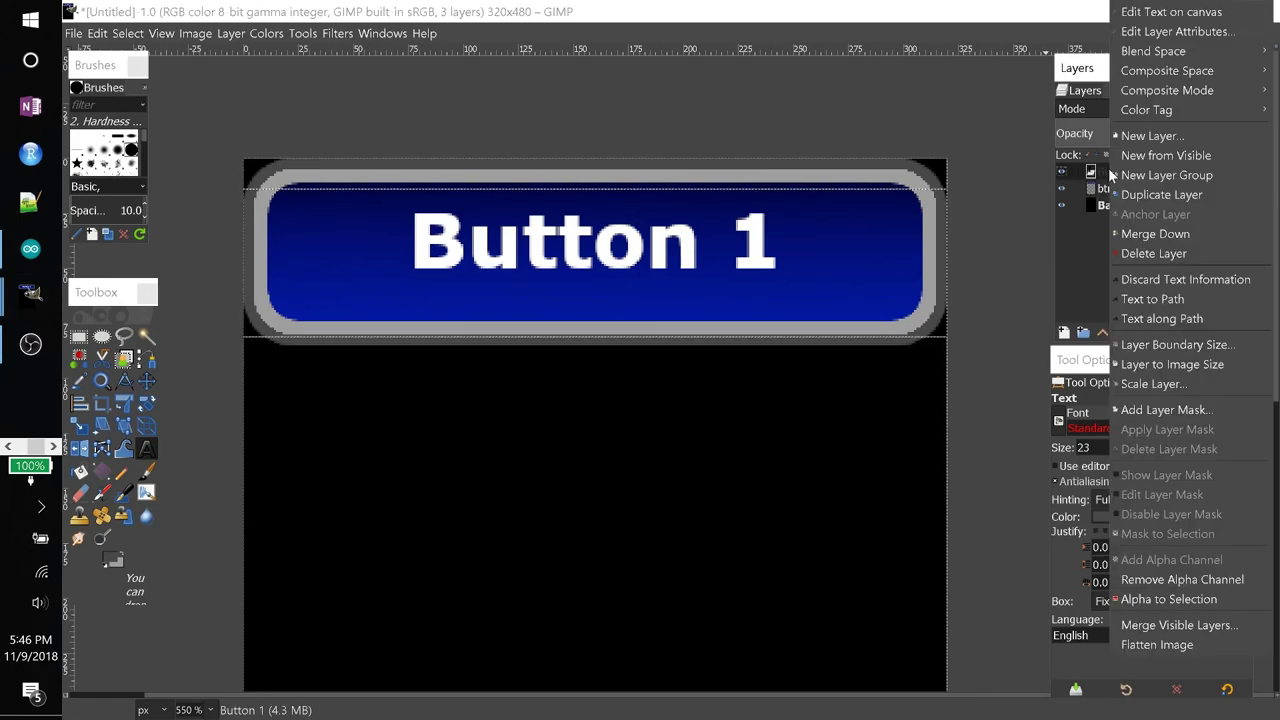
left_click(1160, 195)
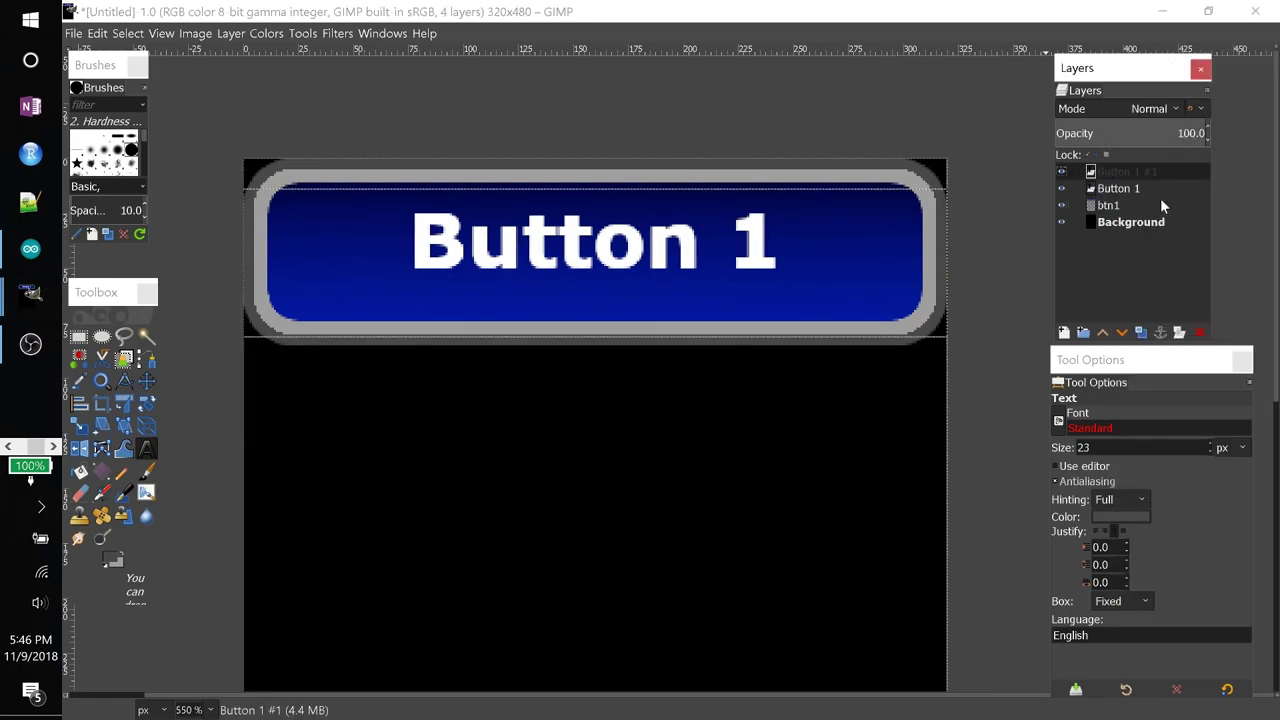
left_click(146, 450)
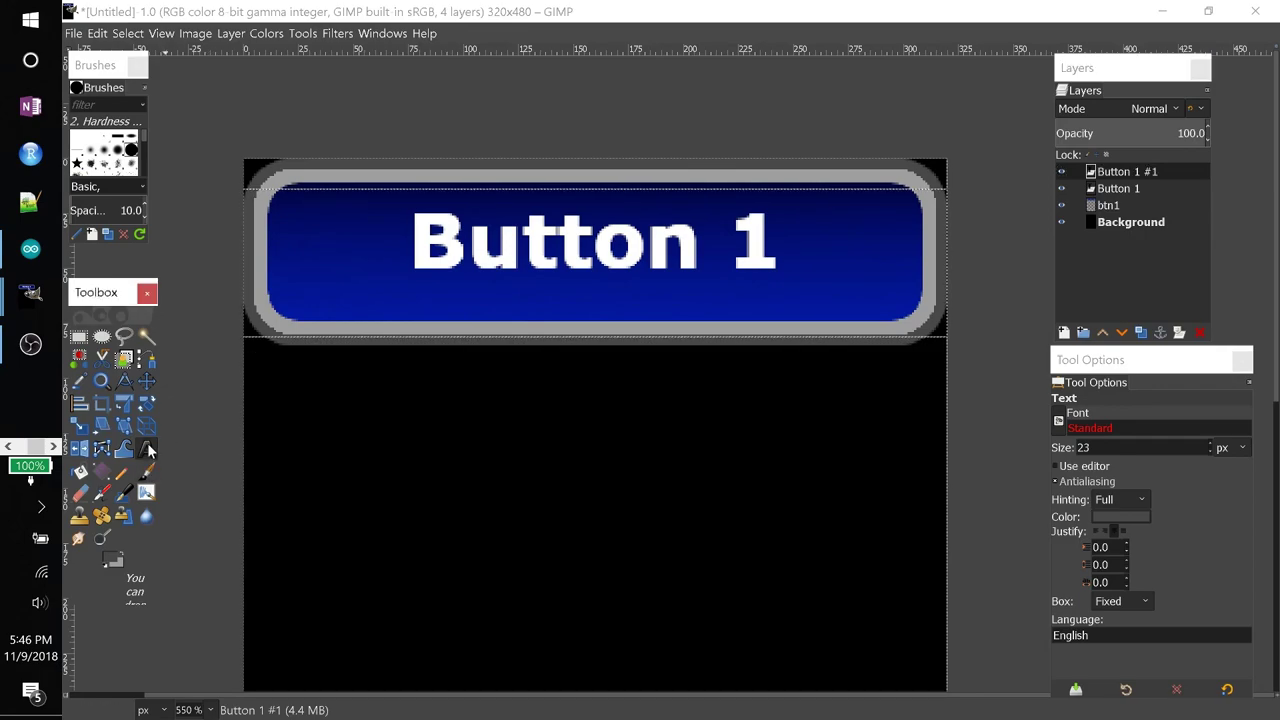
left_click(588, 242)
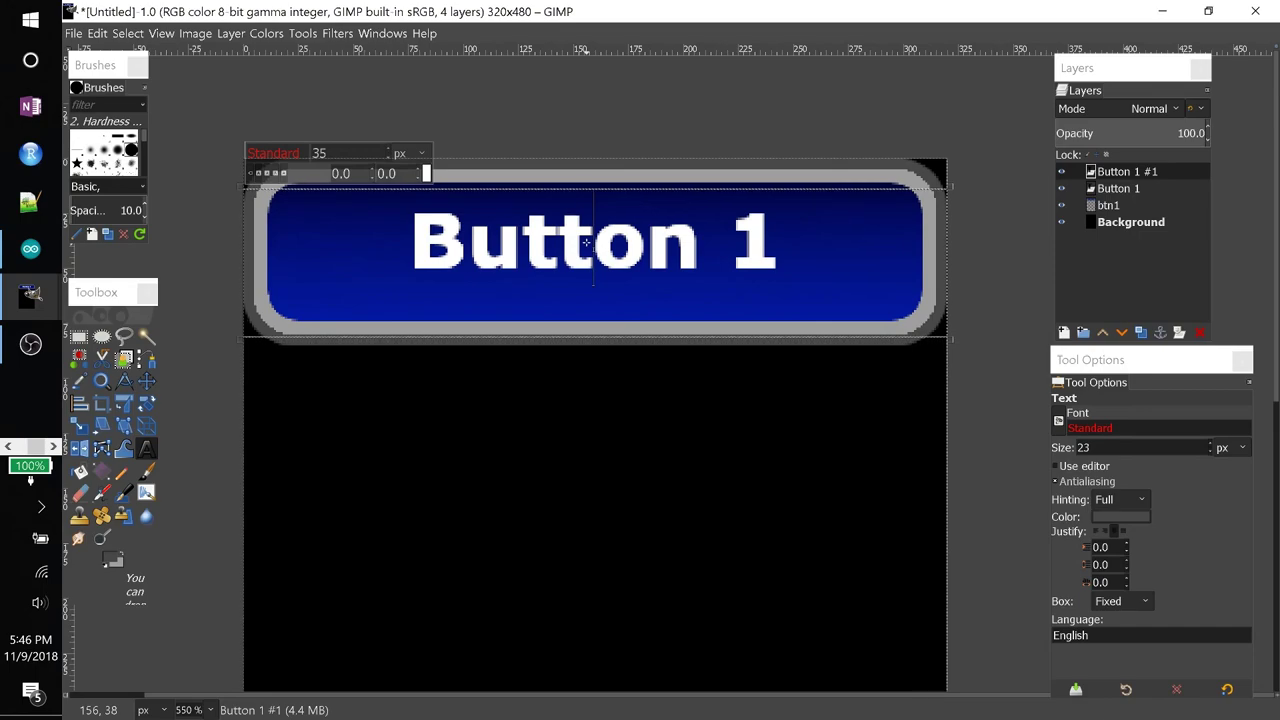
key("ctrl+a")
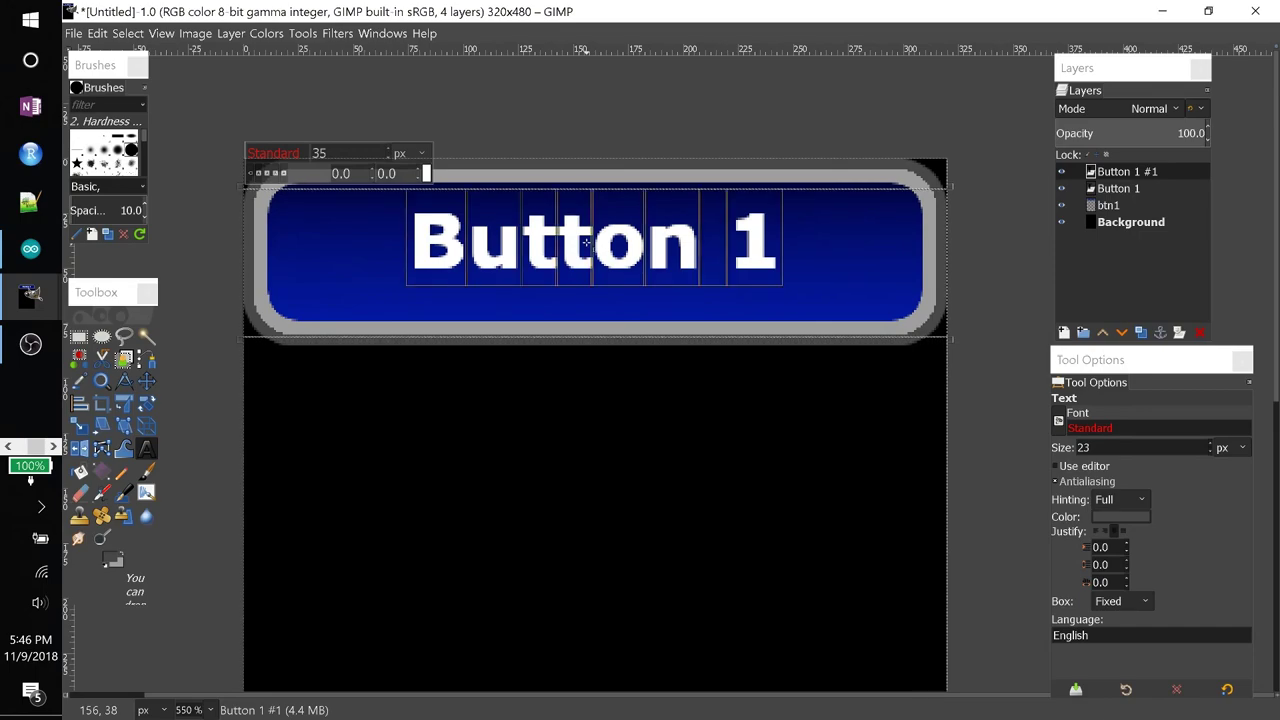
left_click(425, 174)
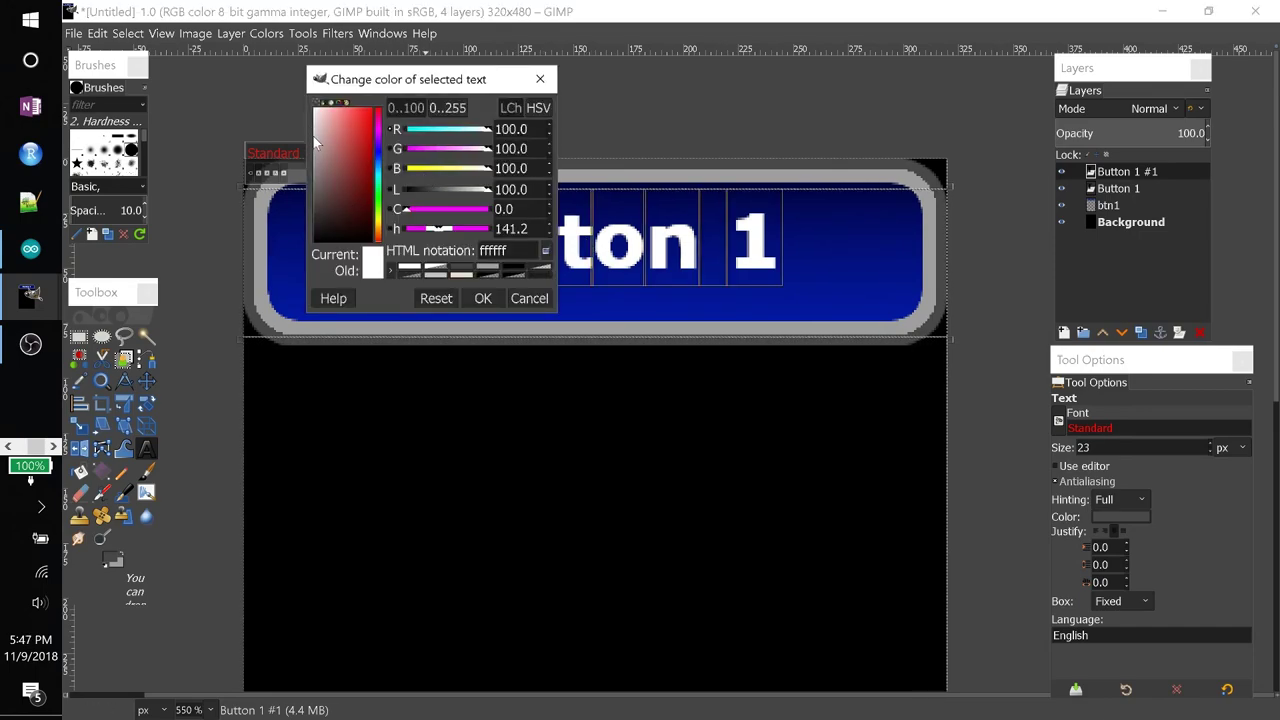
left_click_drag(312, 140, 291, 184)
left_click(482, 298)
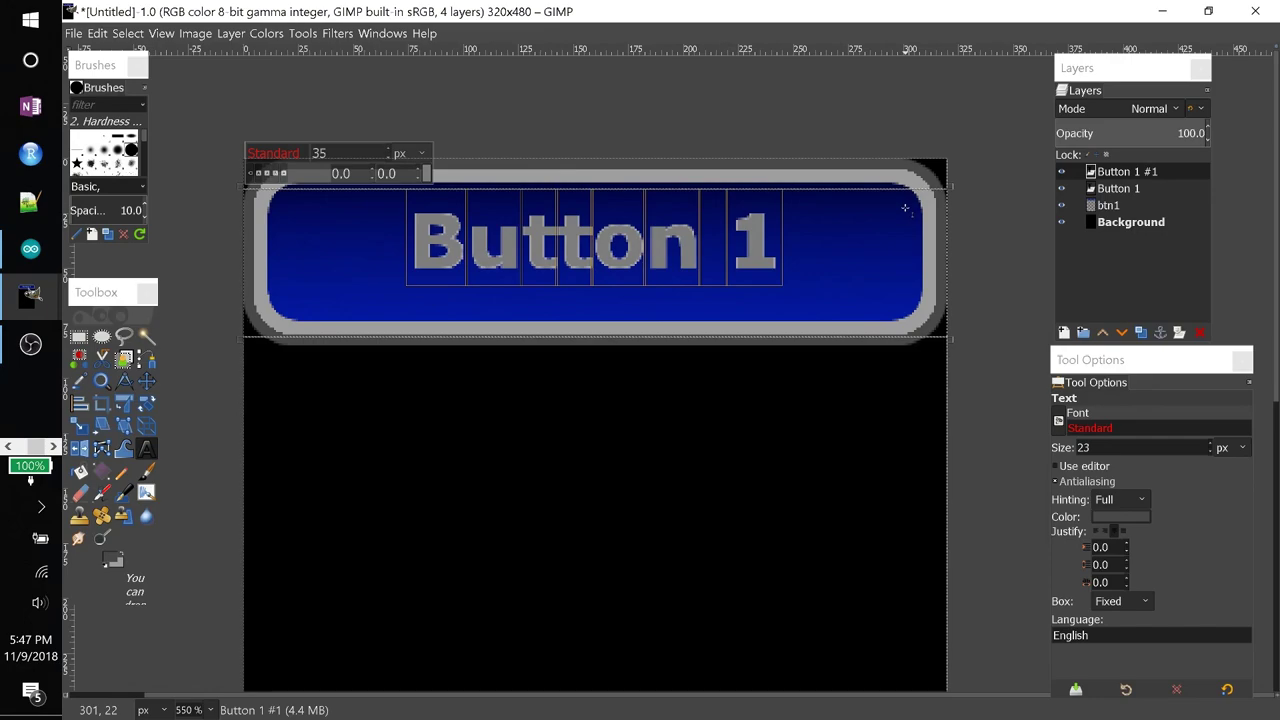
- Toggle the Button 1 #1 layer's visibility to compare the grey and white labels
left_click(1062, 172)
left_click(1062, 172)
left_click(1062, 172)
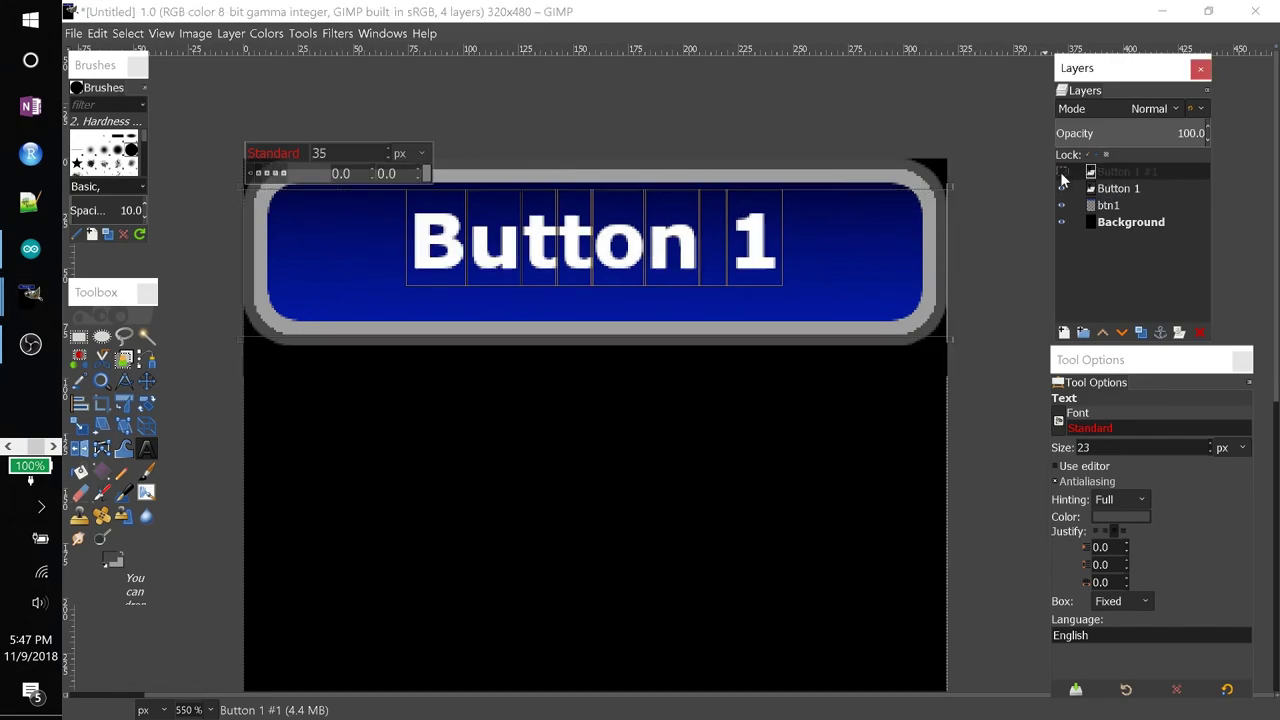
left_click(1062, 172)
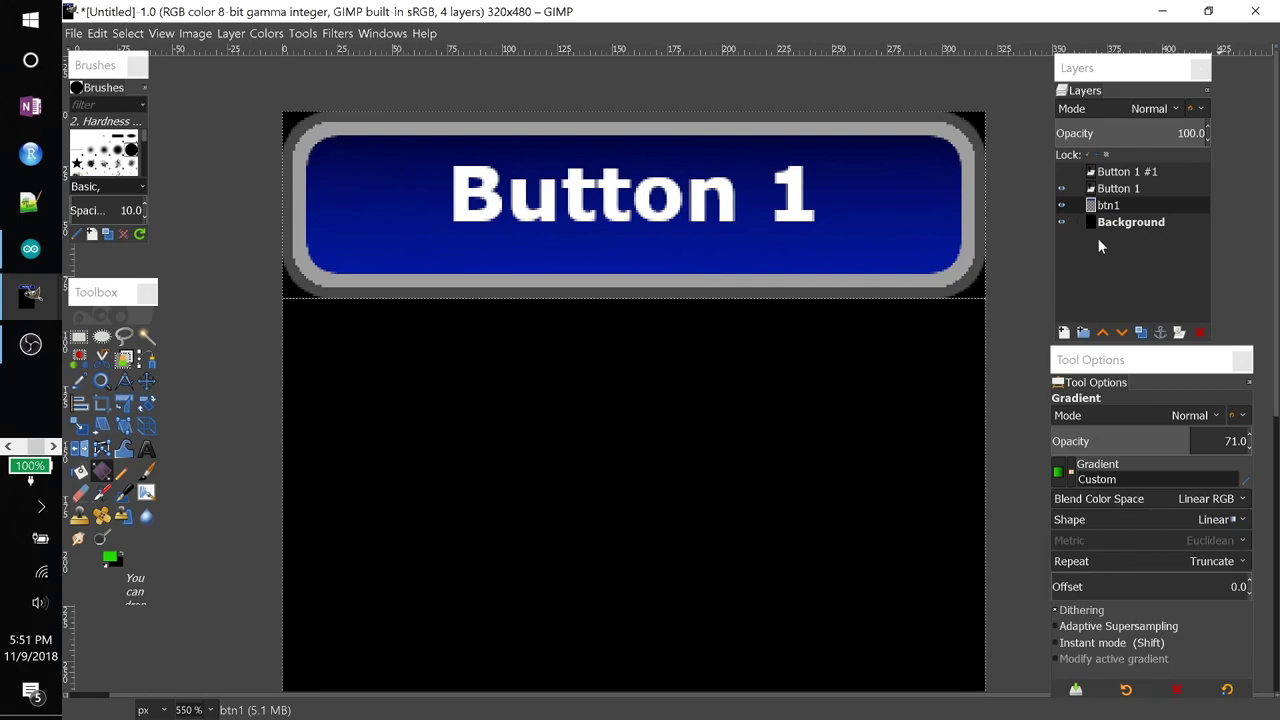
- Create a new transparent layer named btn1 Gry, 320×85 px
left_click(1063, 333)
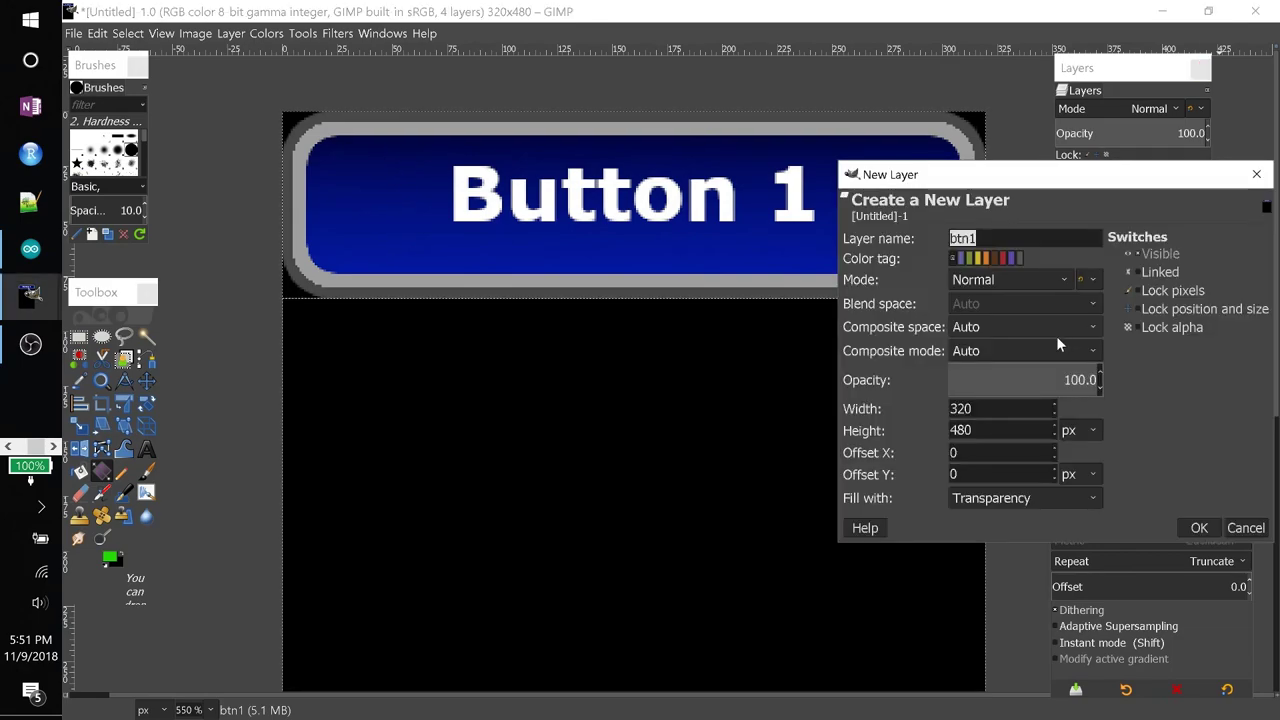
left_click_drag(975, 430, 910, 428)
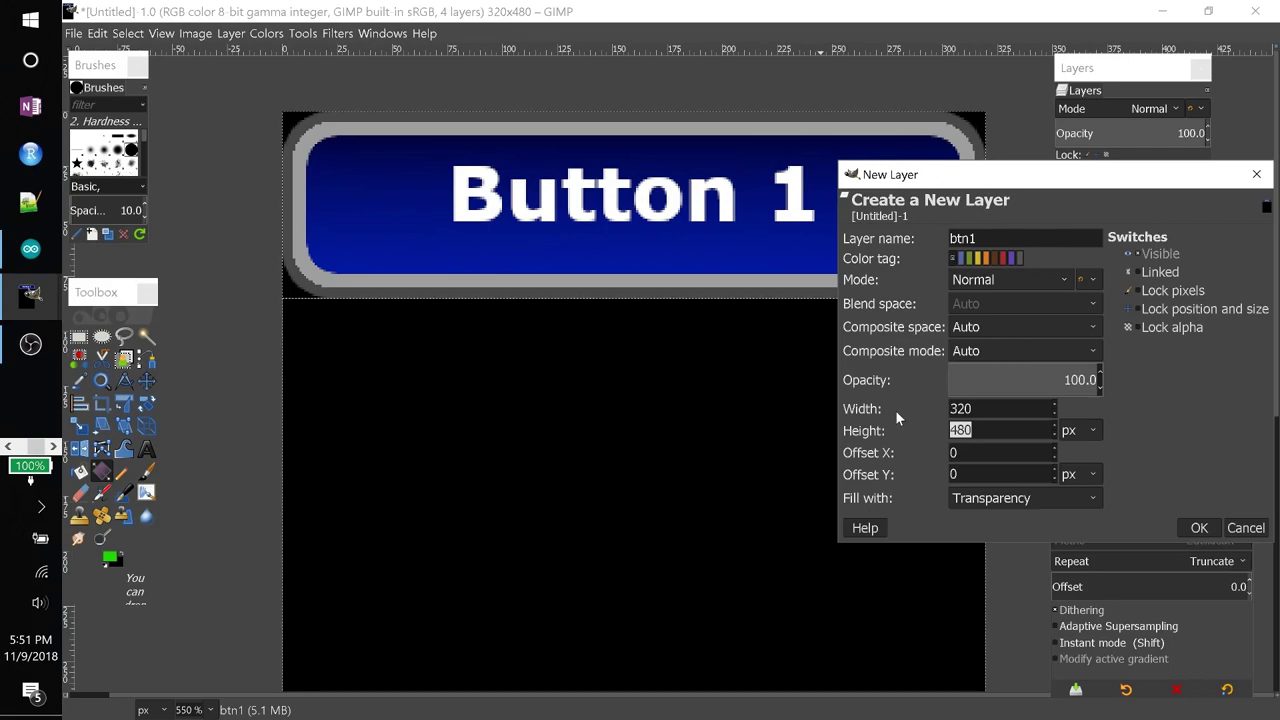
type("85")
left_click(1198, 528)
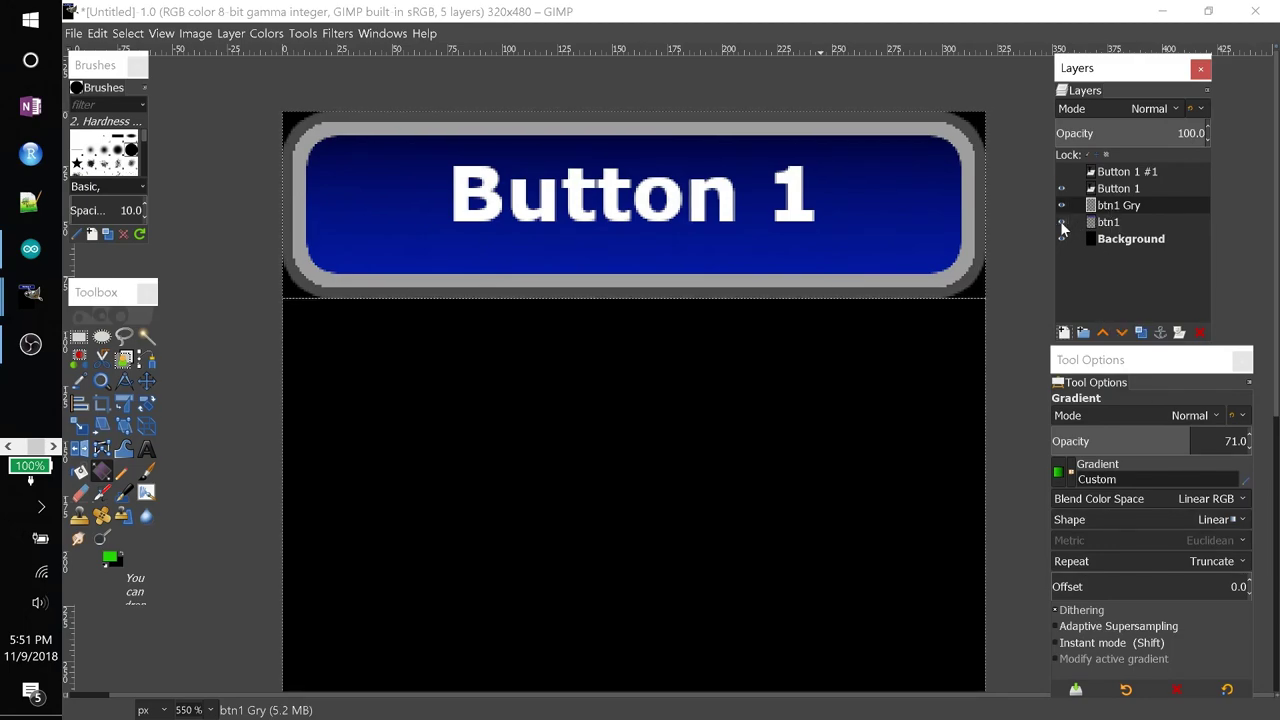
- Hide the btn1 layer and both Button 1 text layers
left_click(1063, 224)
left_click(1063, 189)
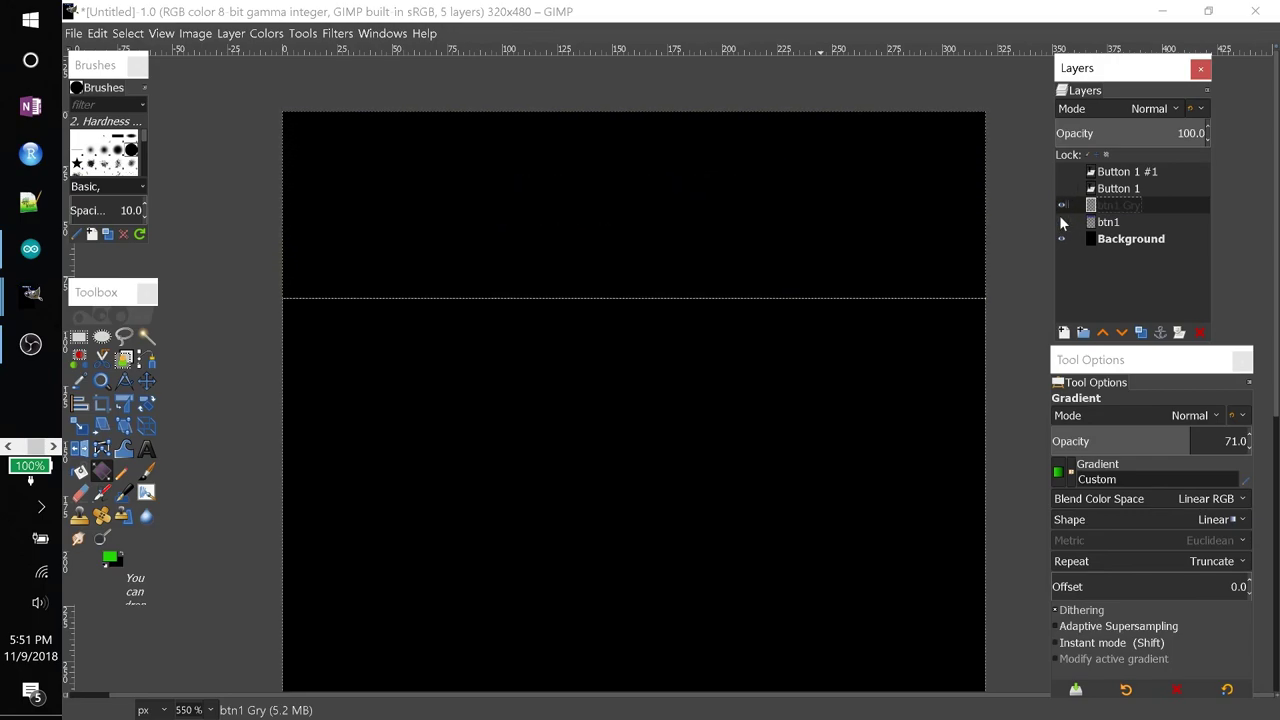
left_click(1062, 222)
left_click(1062, 222)
- Draw a rectangle selection at position 5,5 sized 310×75
key("r")
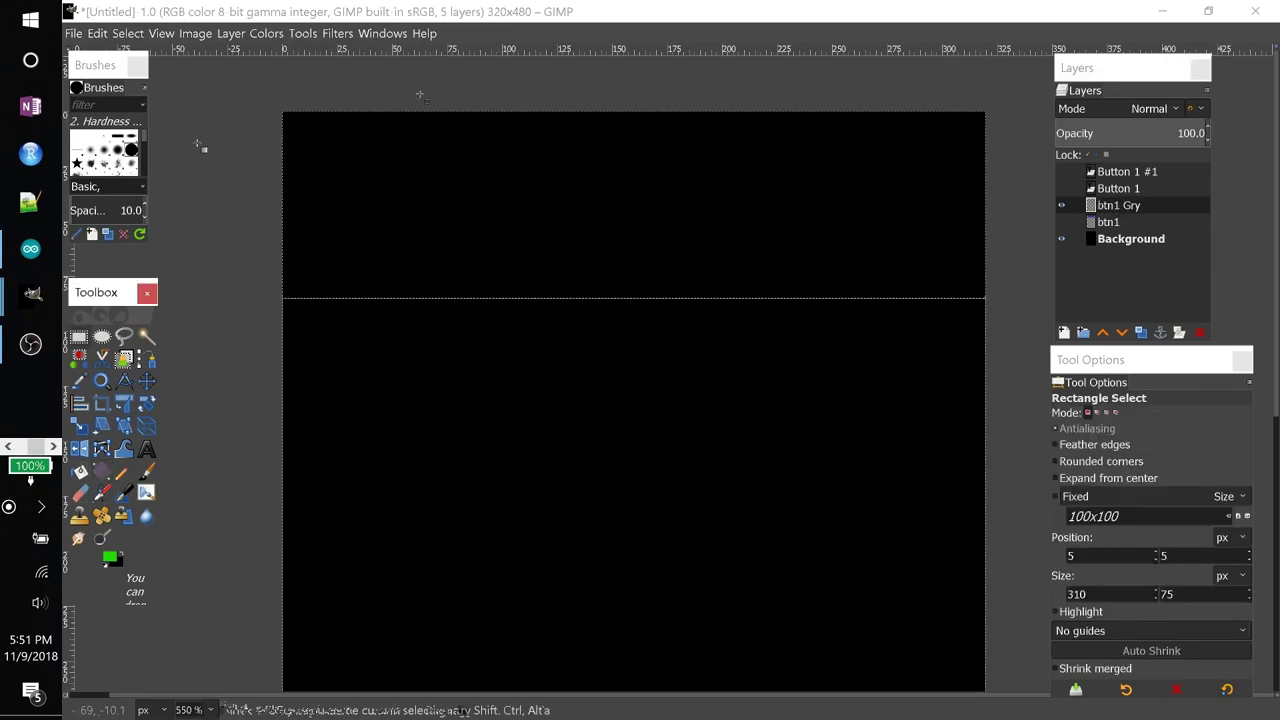
left_click_drag(298, 137, 970, 273)
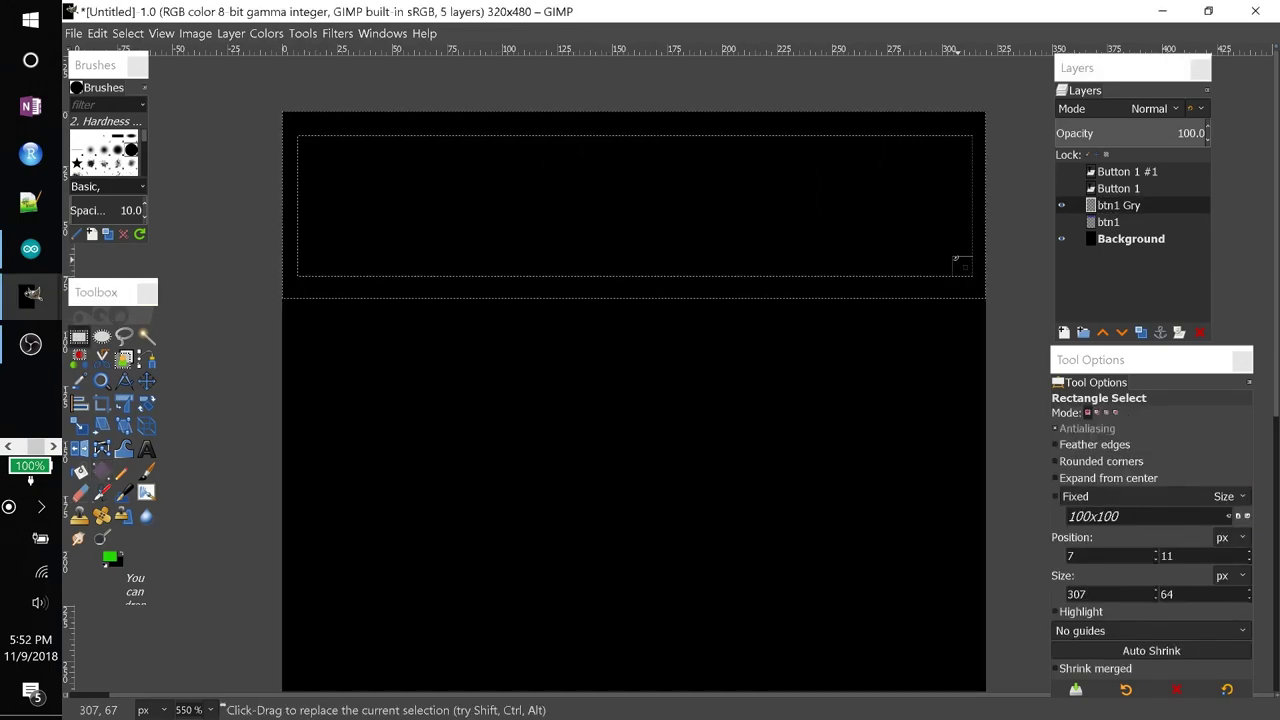
left_click(1075, 555)
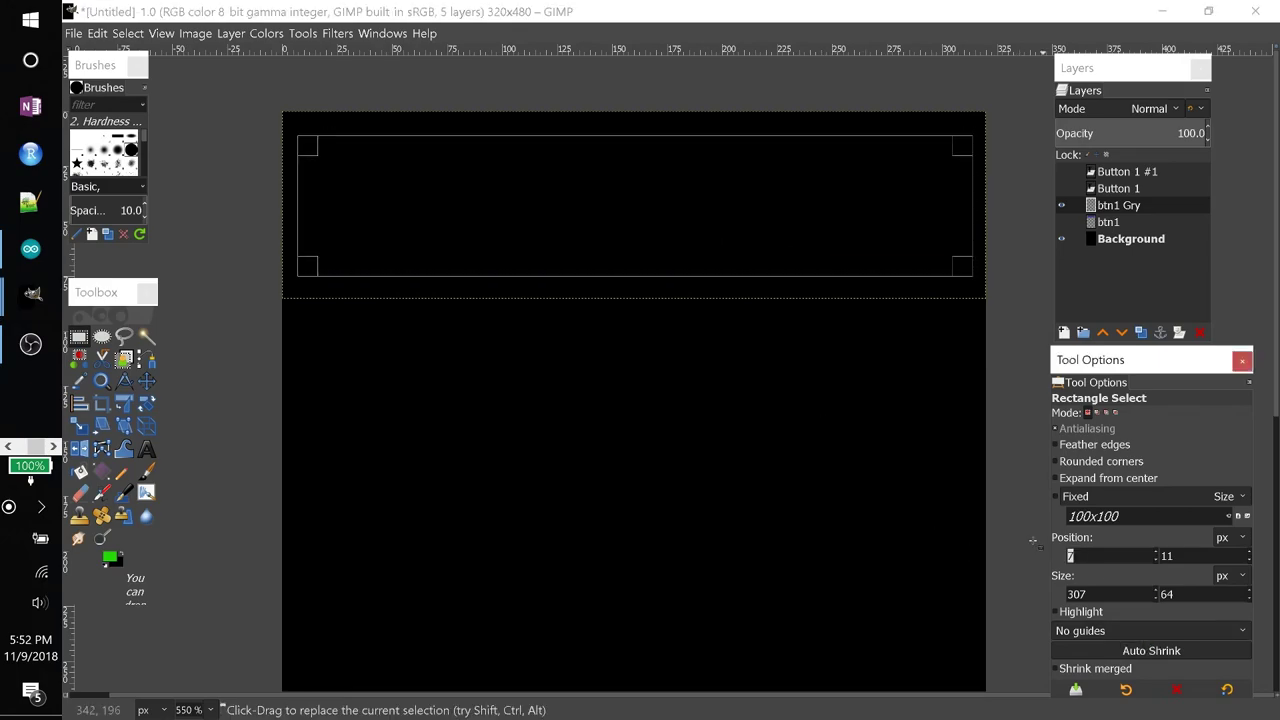
type("5")
key("Tab")
type("5")
key("Tab")
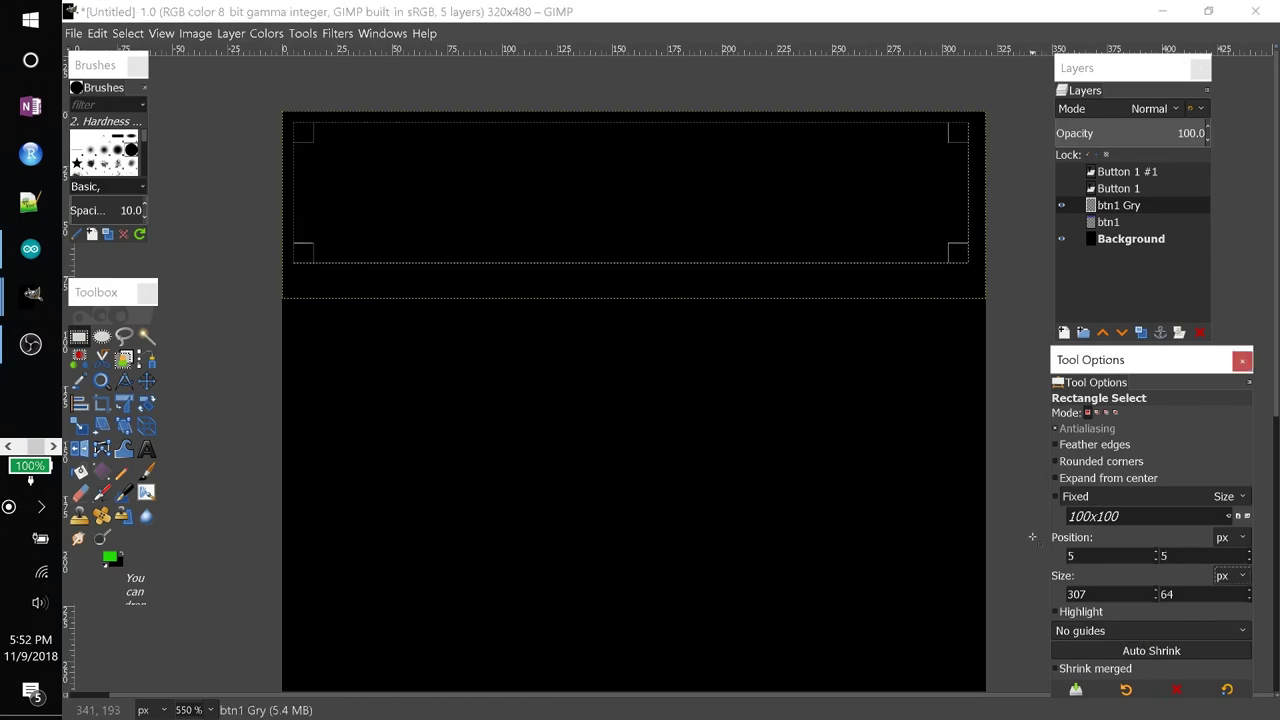
key("Tab")
type("310")
key("Tab")
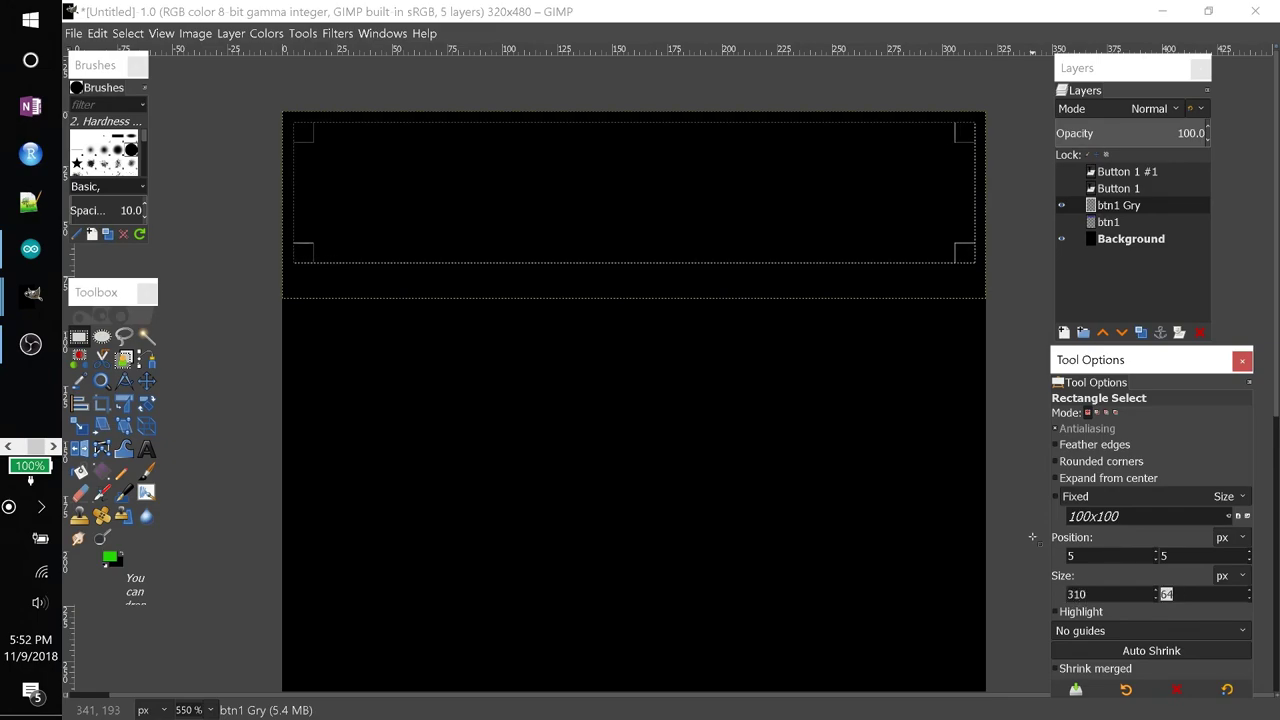
type("75")
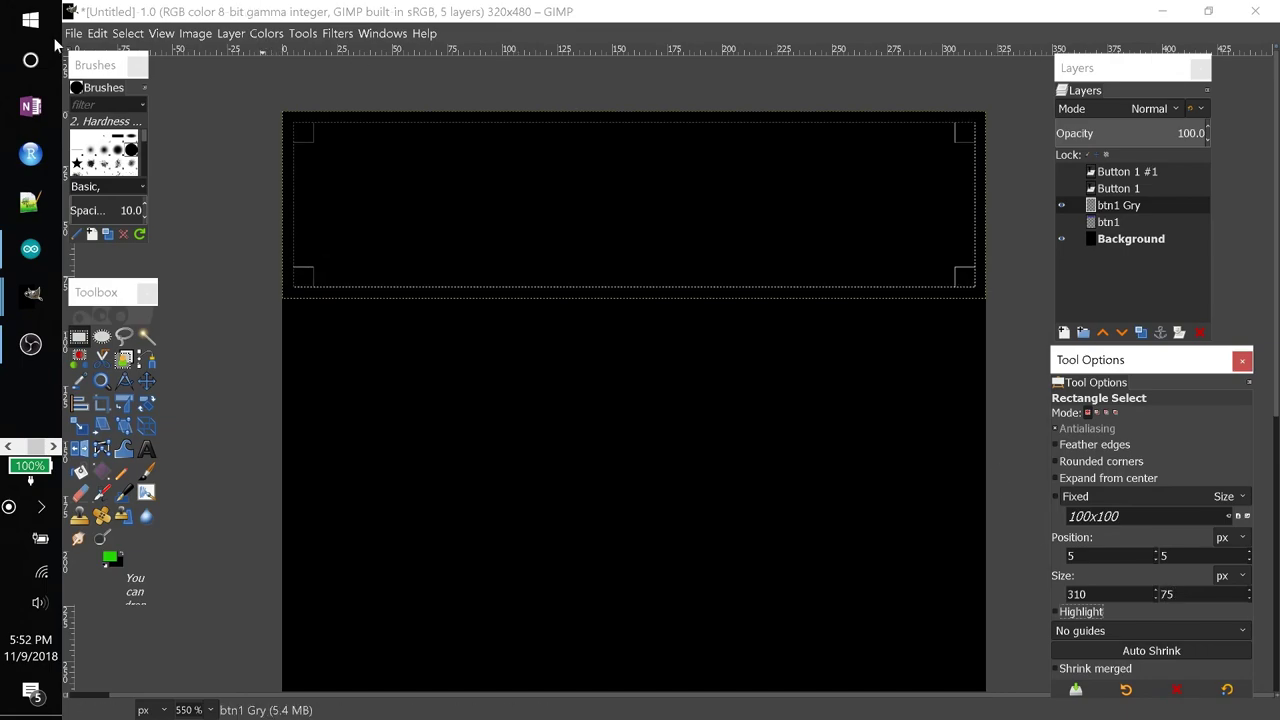
- Round the selection's corners at 50% and set the foreground colour to green 25d900
left_click(128, 35)
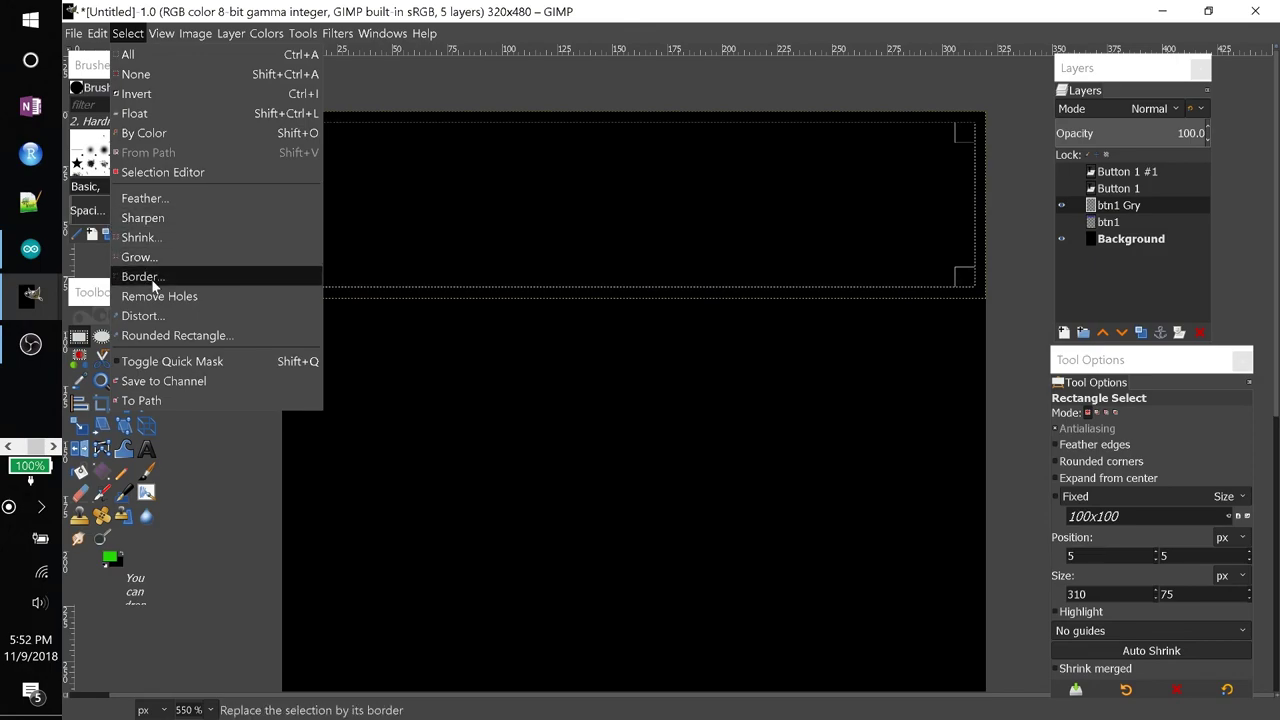
left_click(160, 334)
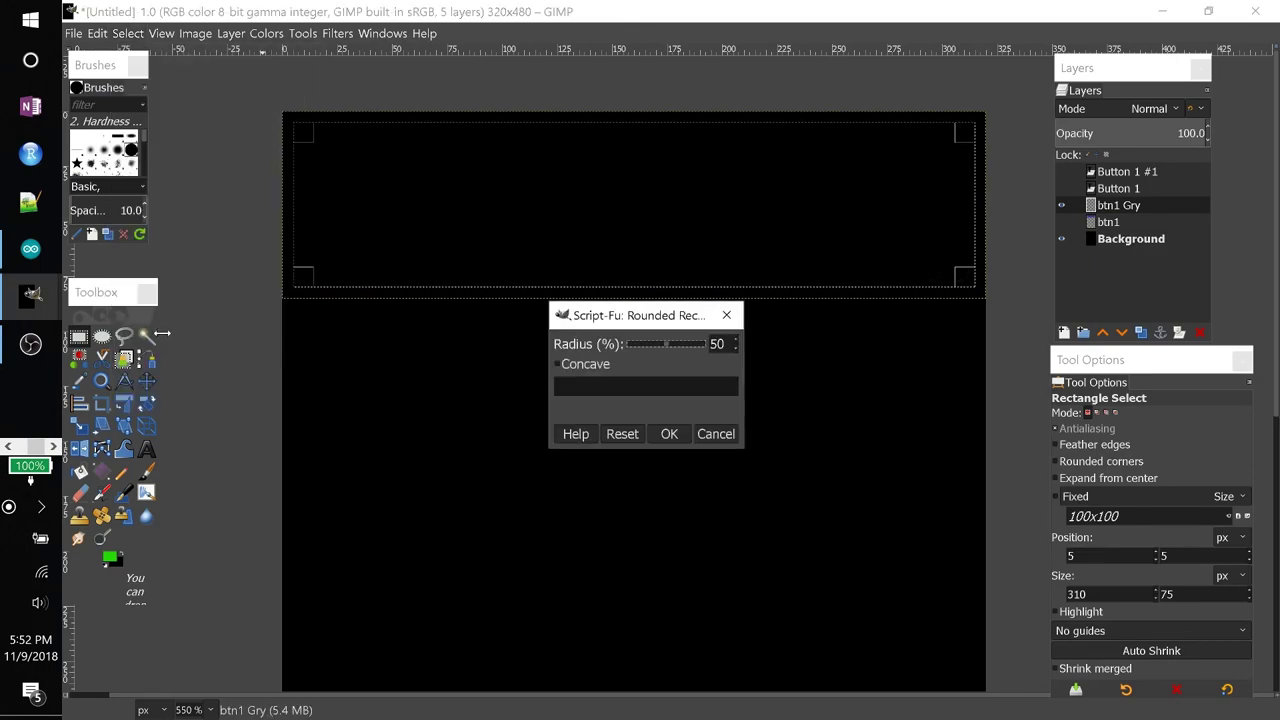
left_click(669, 434)
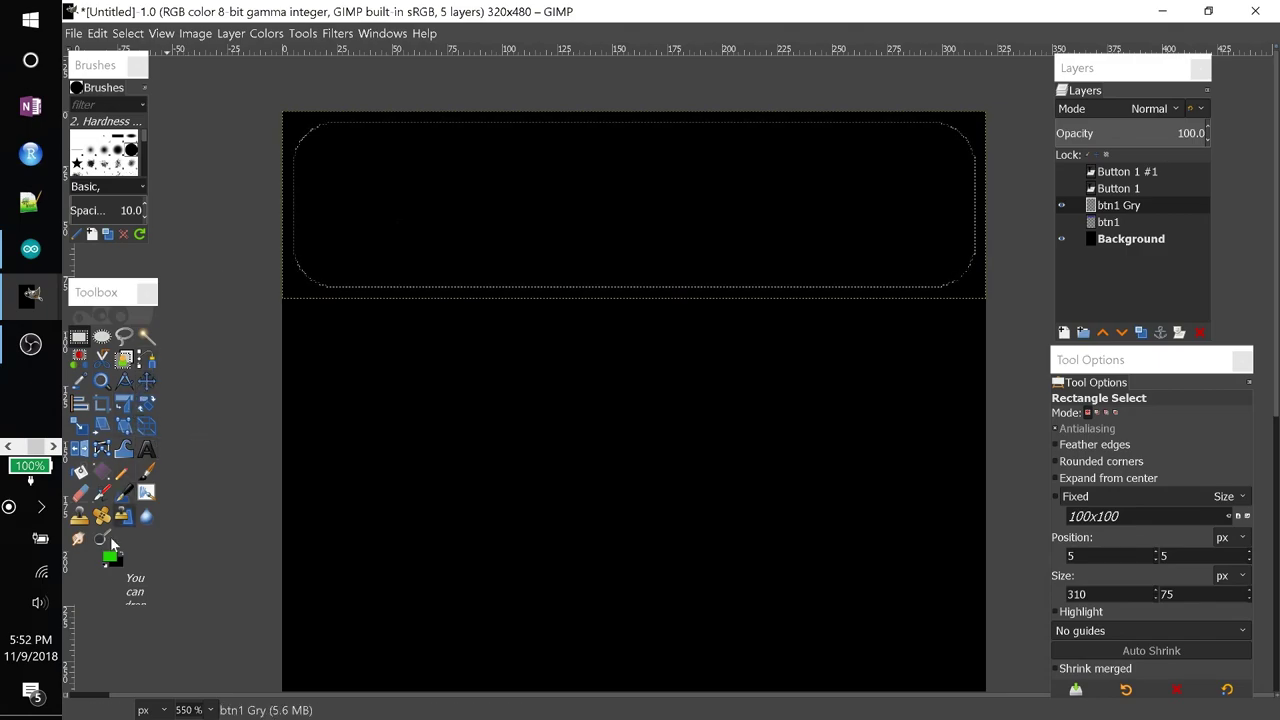
left_click(113, 557)
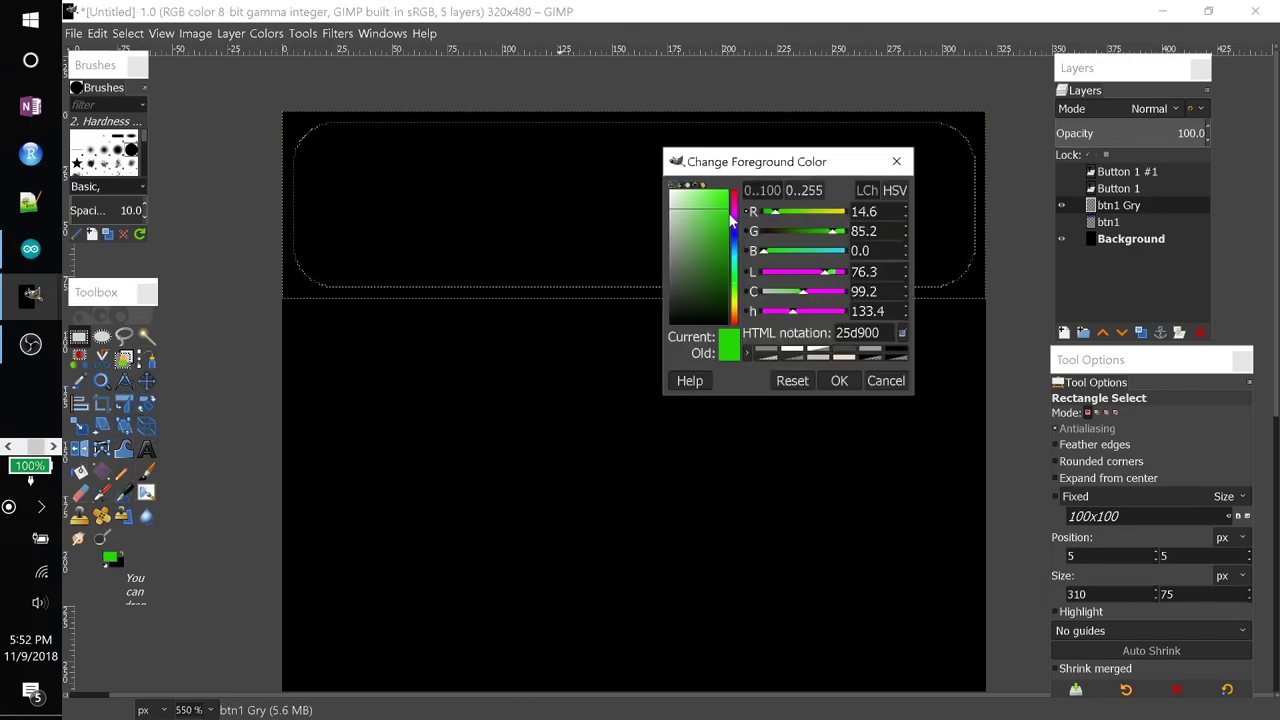
left_click(840, 381)
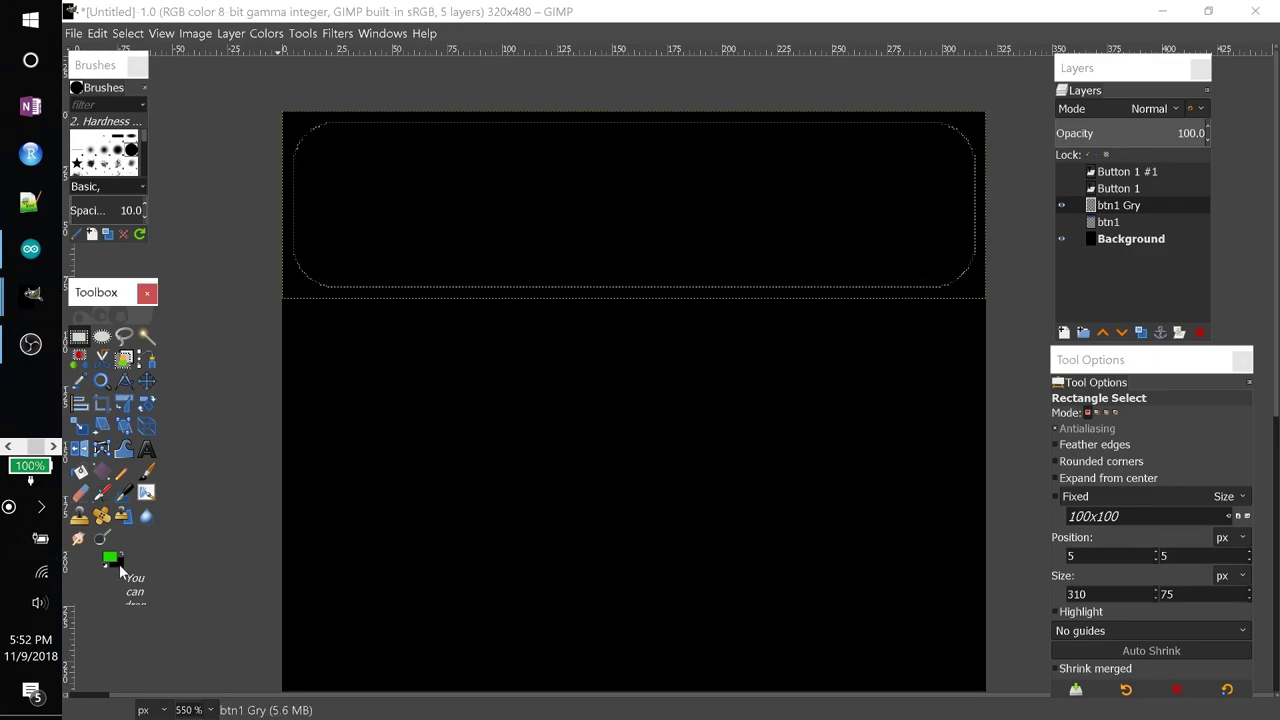
- Fill the rounded selection with a vertical green gradient, darker at the top
left_click(102, 471)
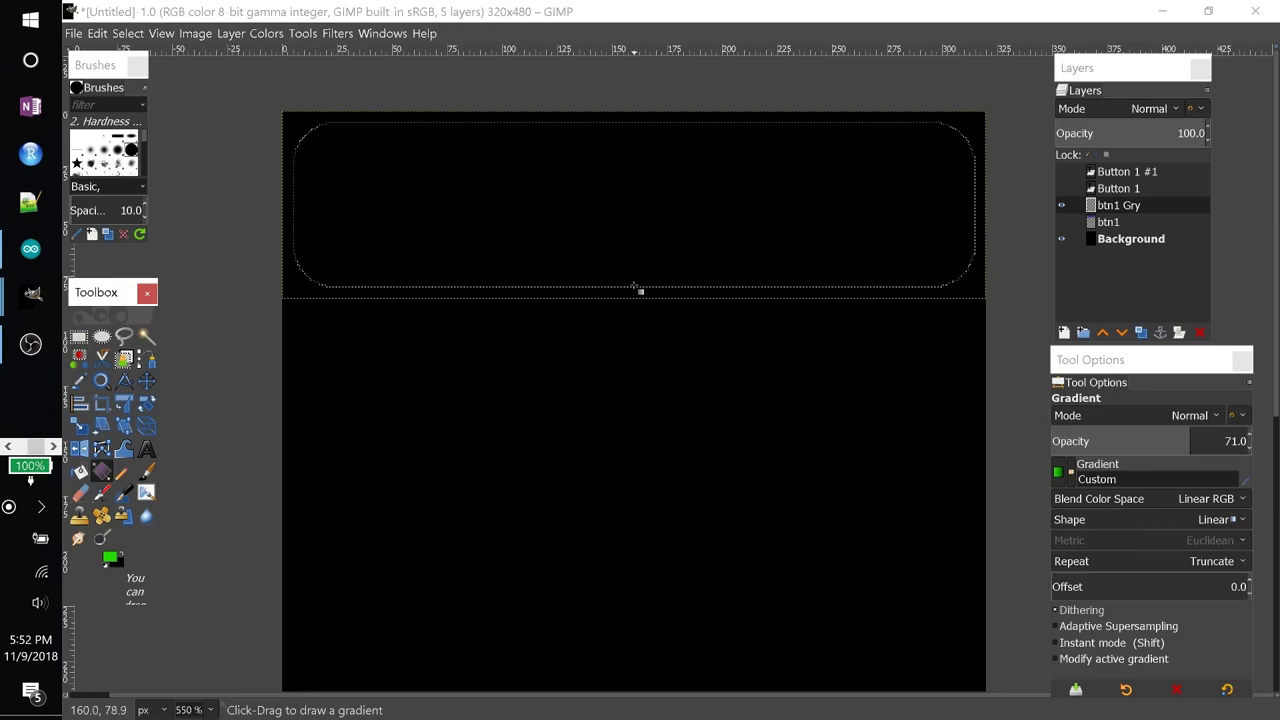
left_click_drag(635, 288, 636, 115)
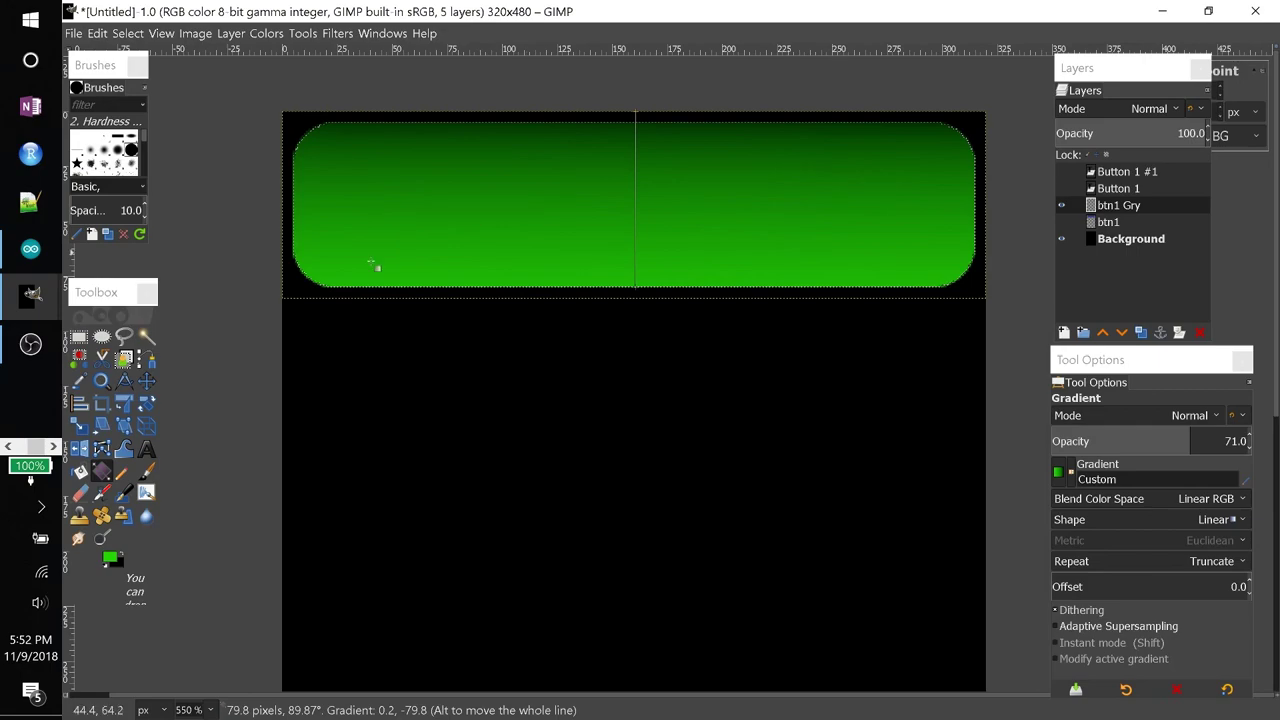
key("Return")
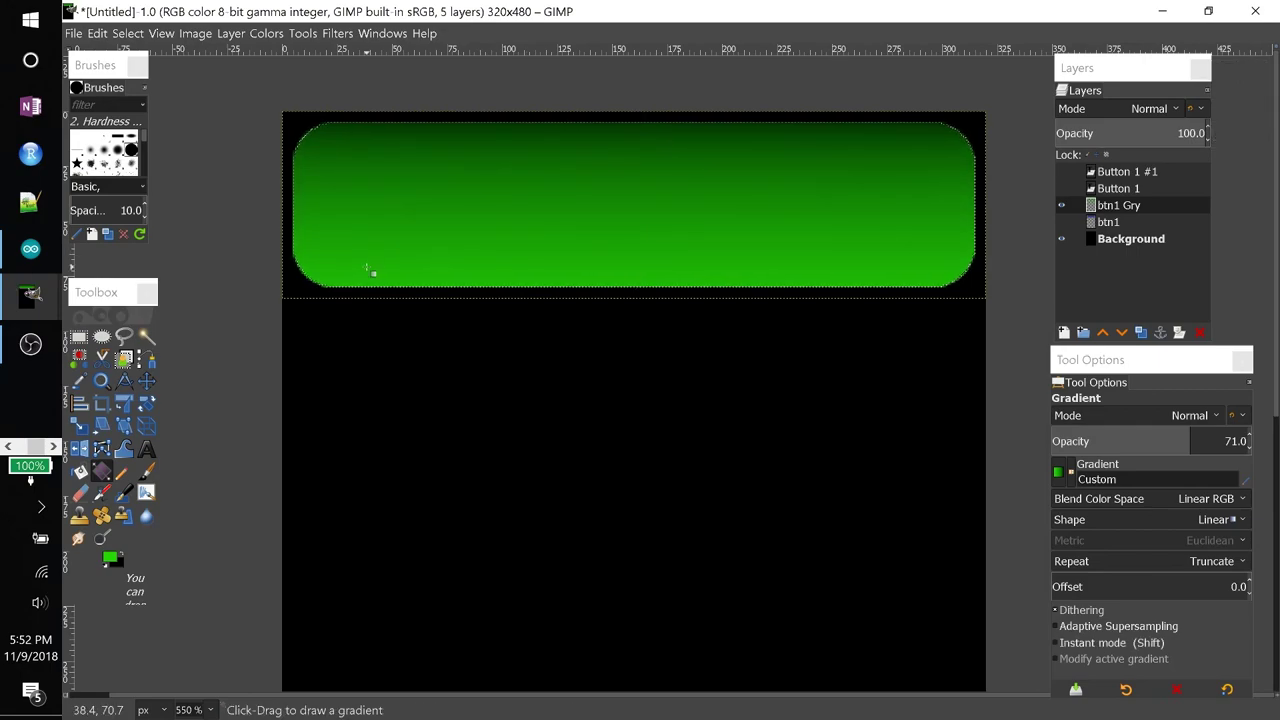
left_click(128, 33)
- Turn the selection into a 5 px border and paint a darker green gradient rim into it
left_click(146, 277)
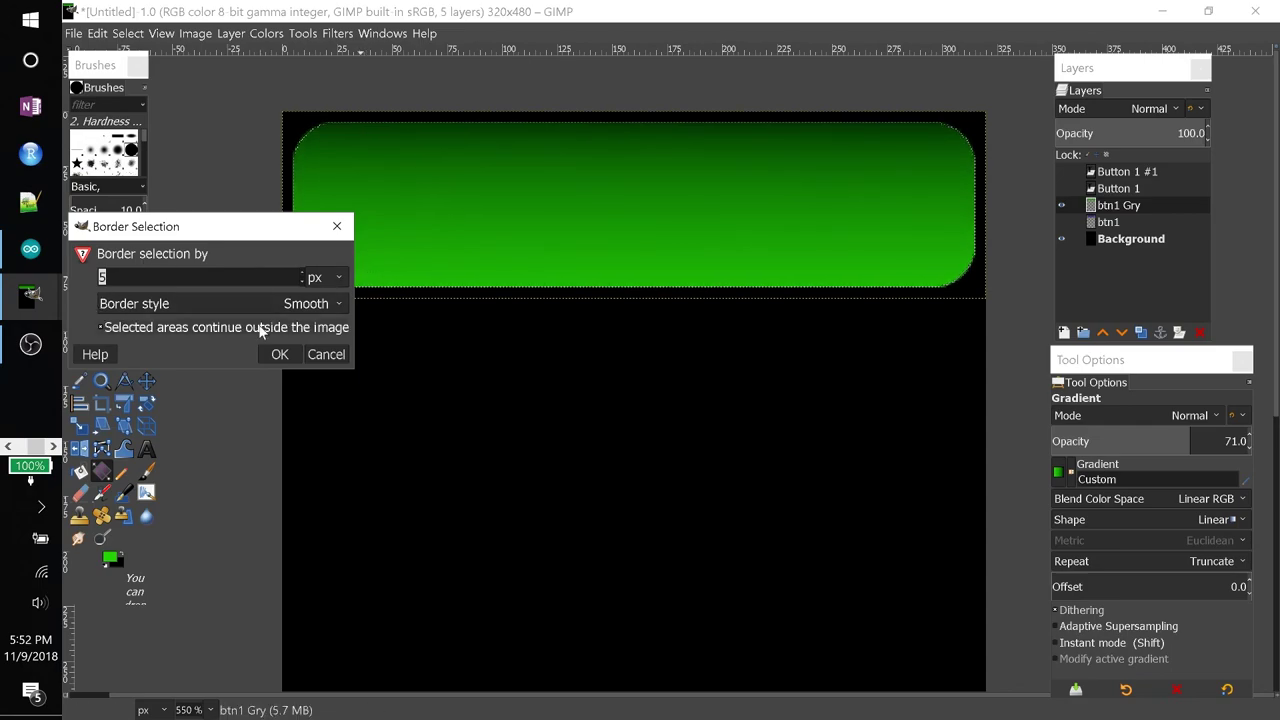
left_click(276, 355)
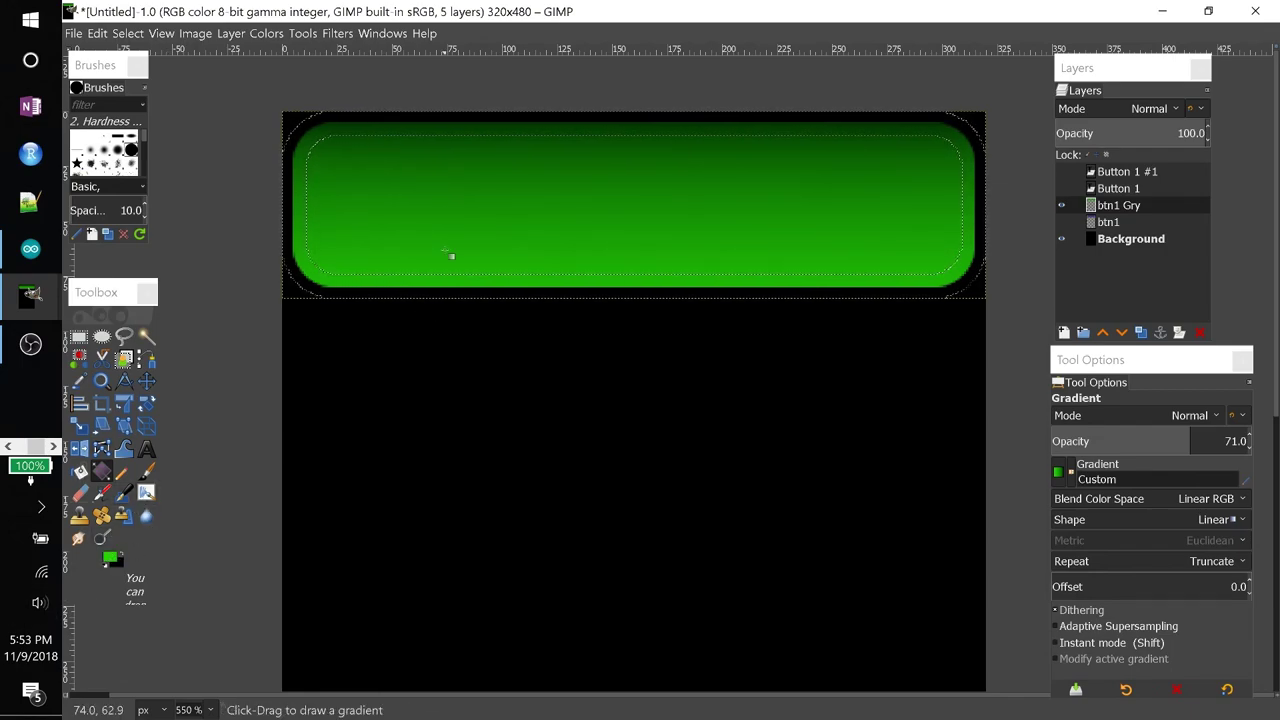
left_click_drag(271, 194, 294, 248)
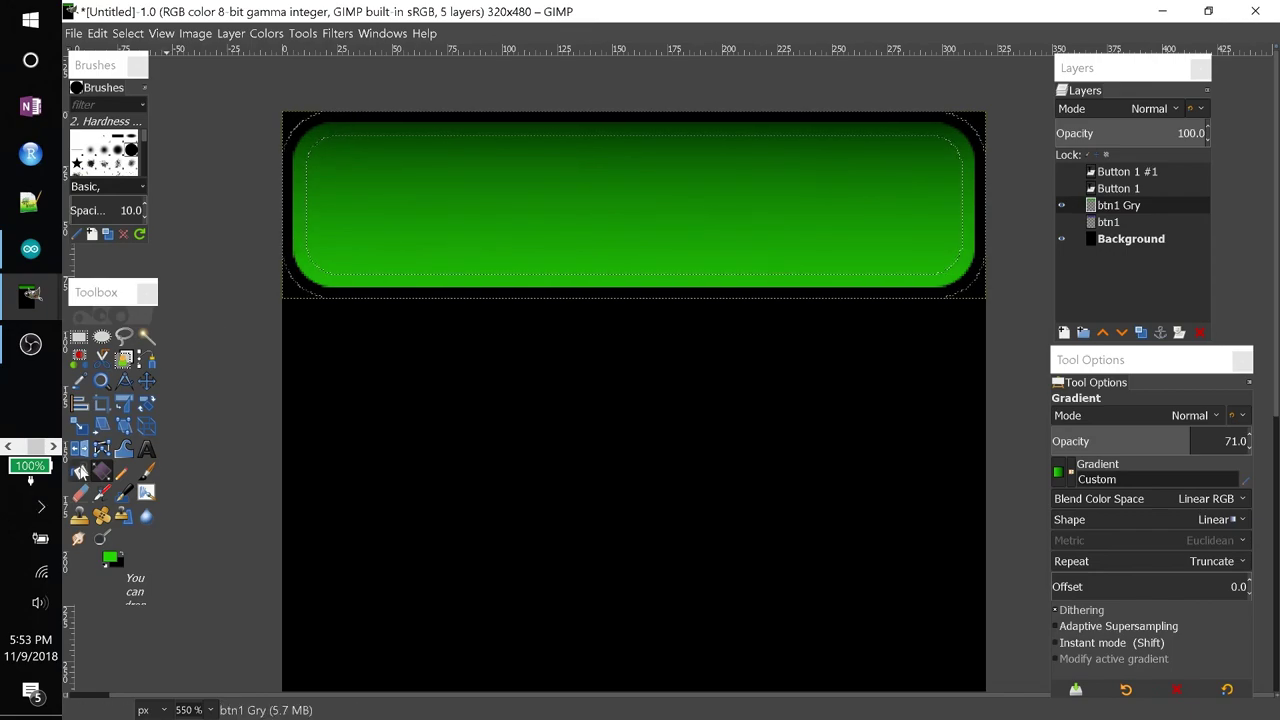
- Sample the grey border colour from the blue button and make btn1 Gry the active layer
left_click(80, 471)
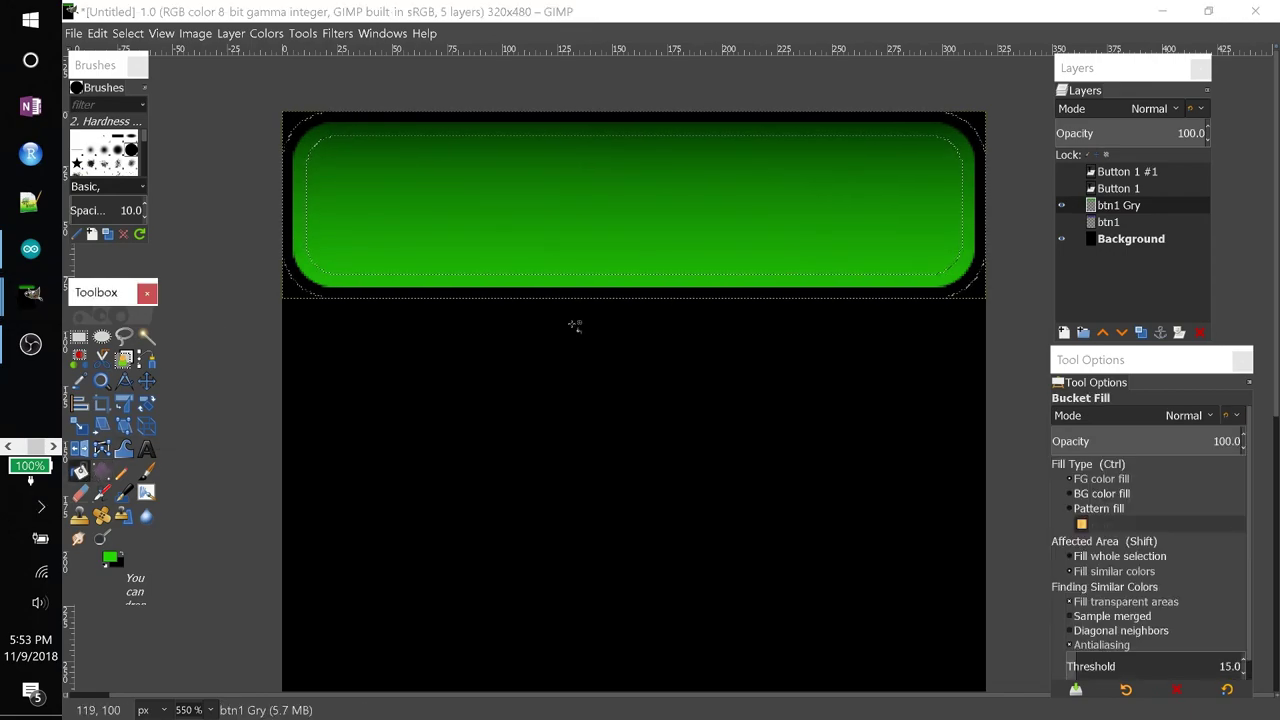
left_click(1129, 228)
left_click(1062, 224)
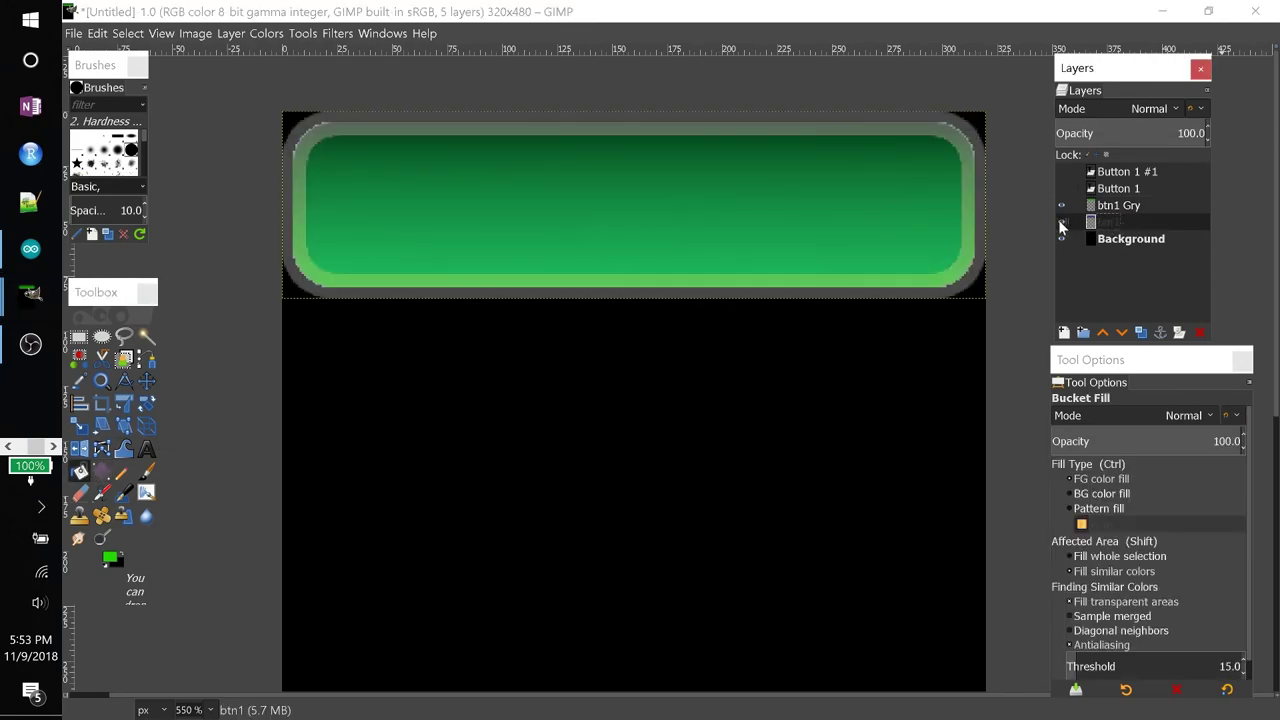
left_click(1062, 205)
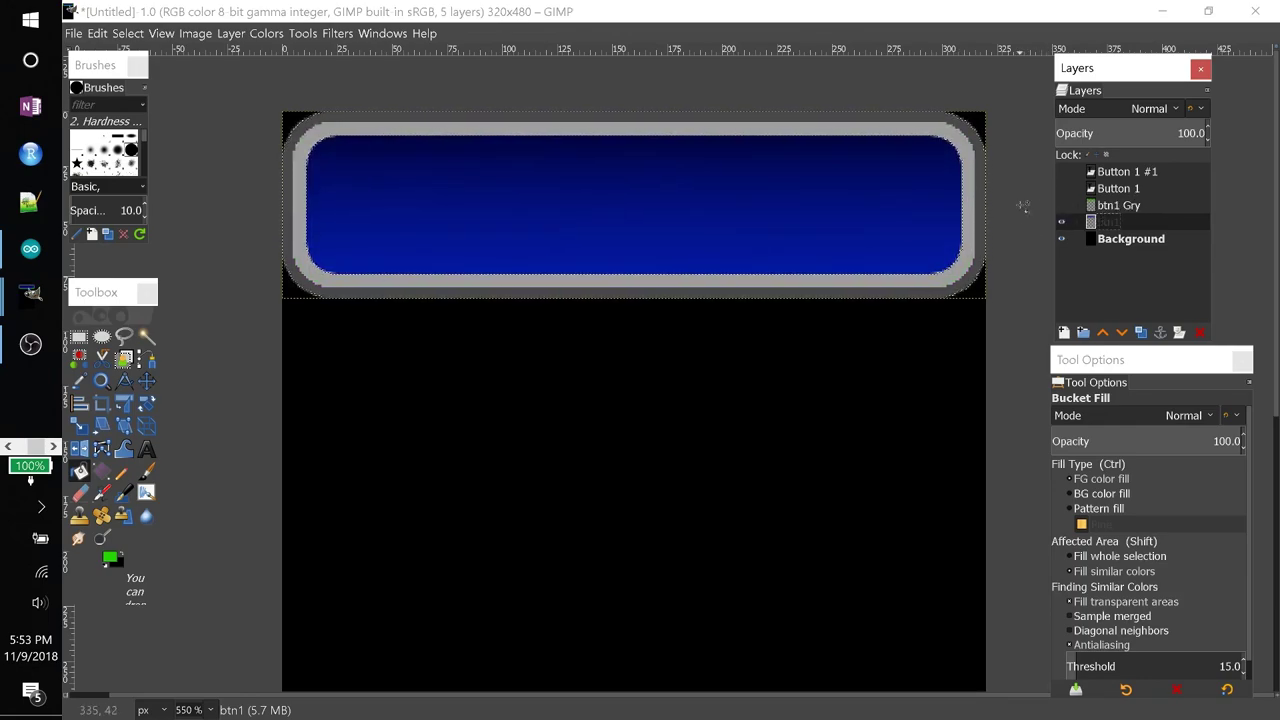
left_click(83, 387)
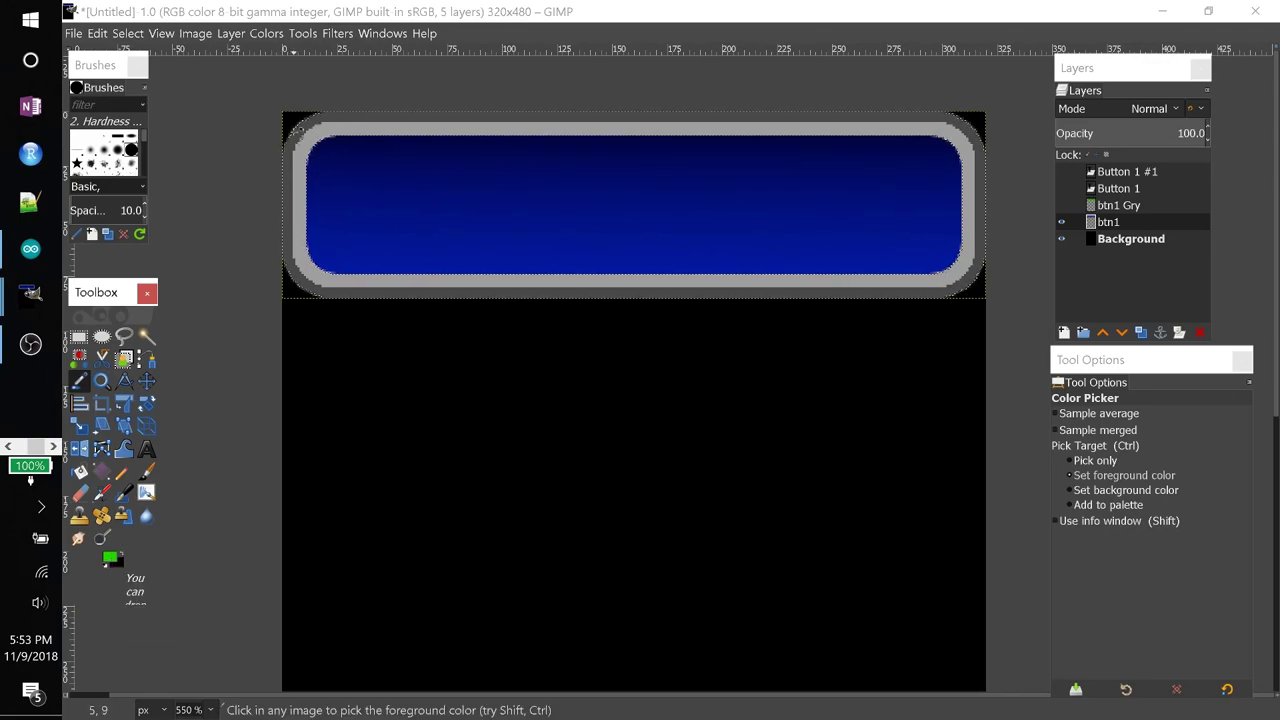
left_click(311, 143)
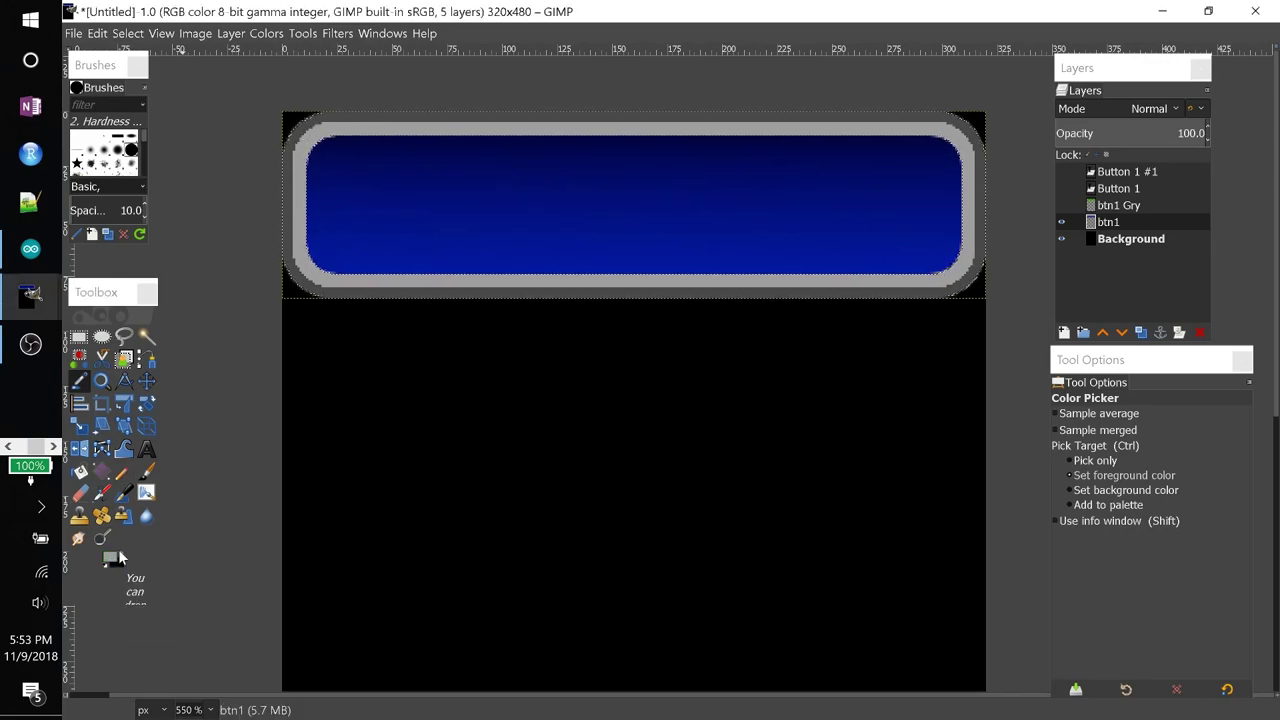
left_click(441, 400)
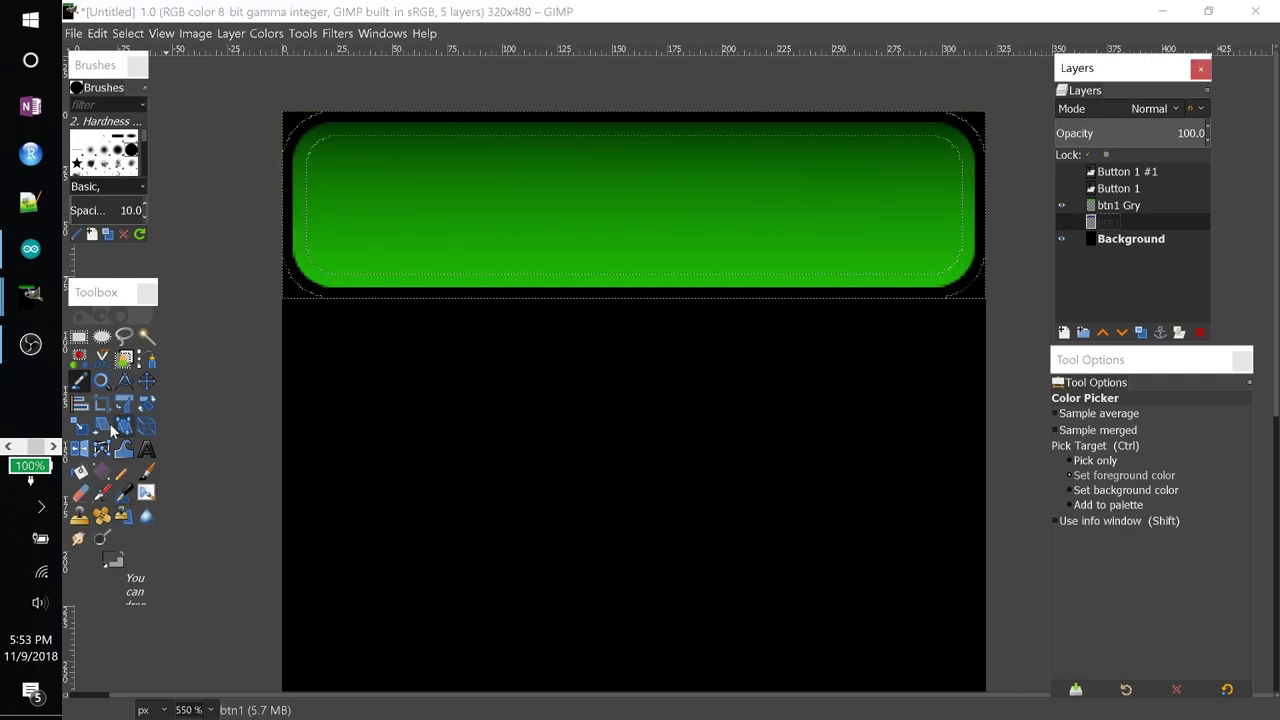
left_click(80, 470)
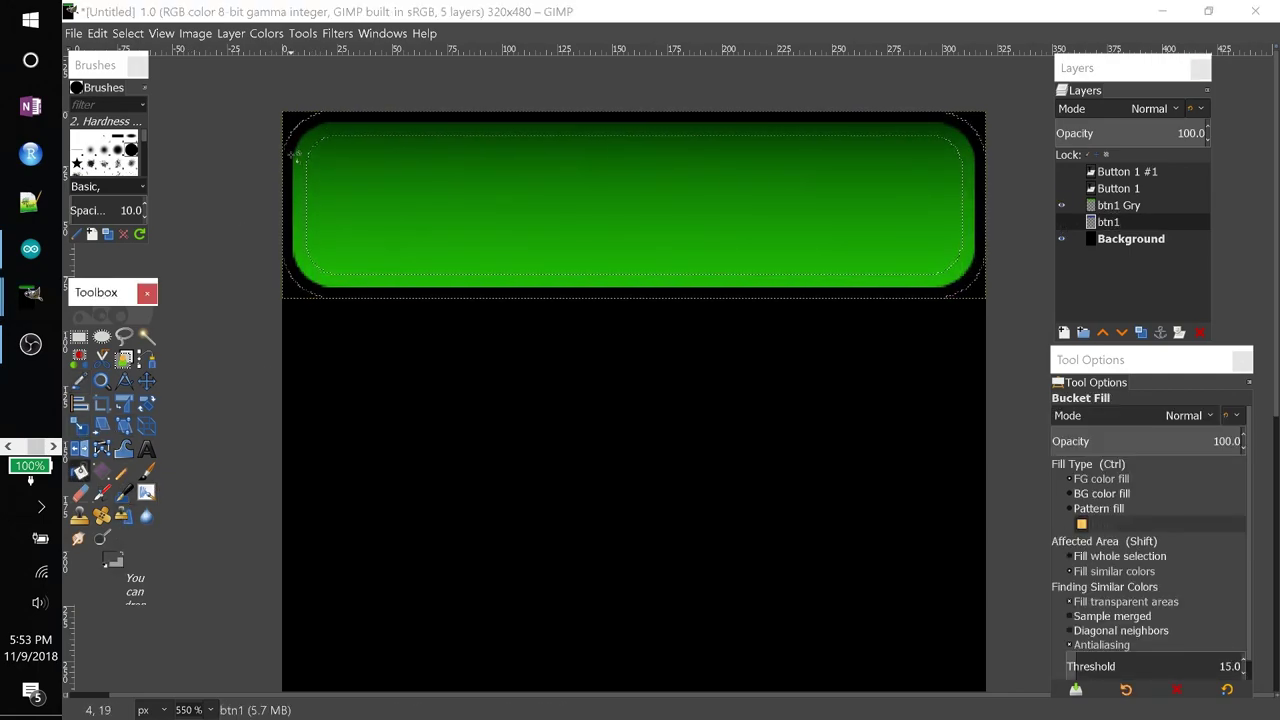
scroll(297, 147, "up", 3)
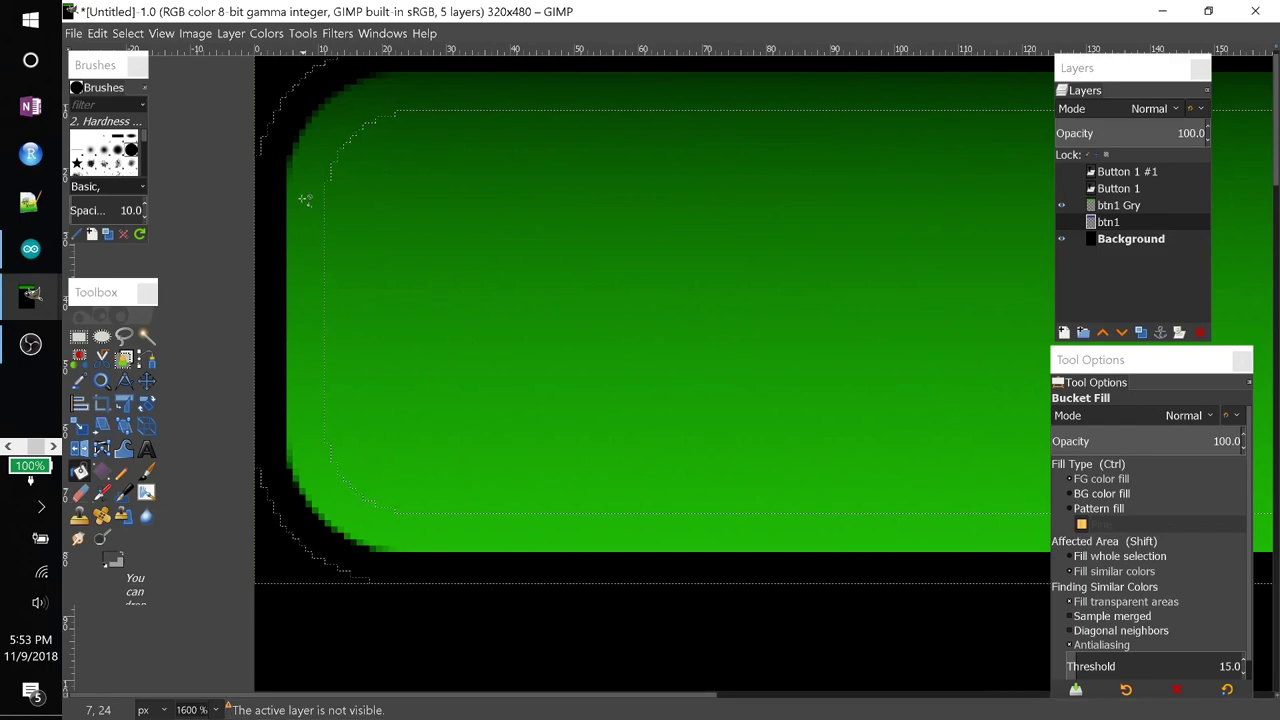
double_click(1117, 206)
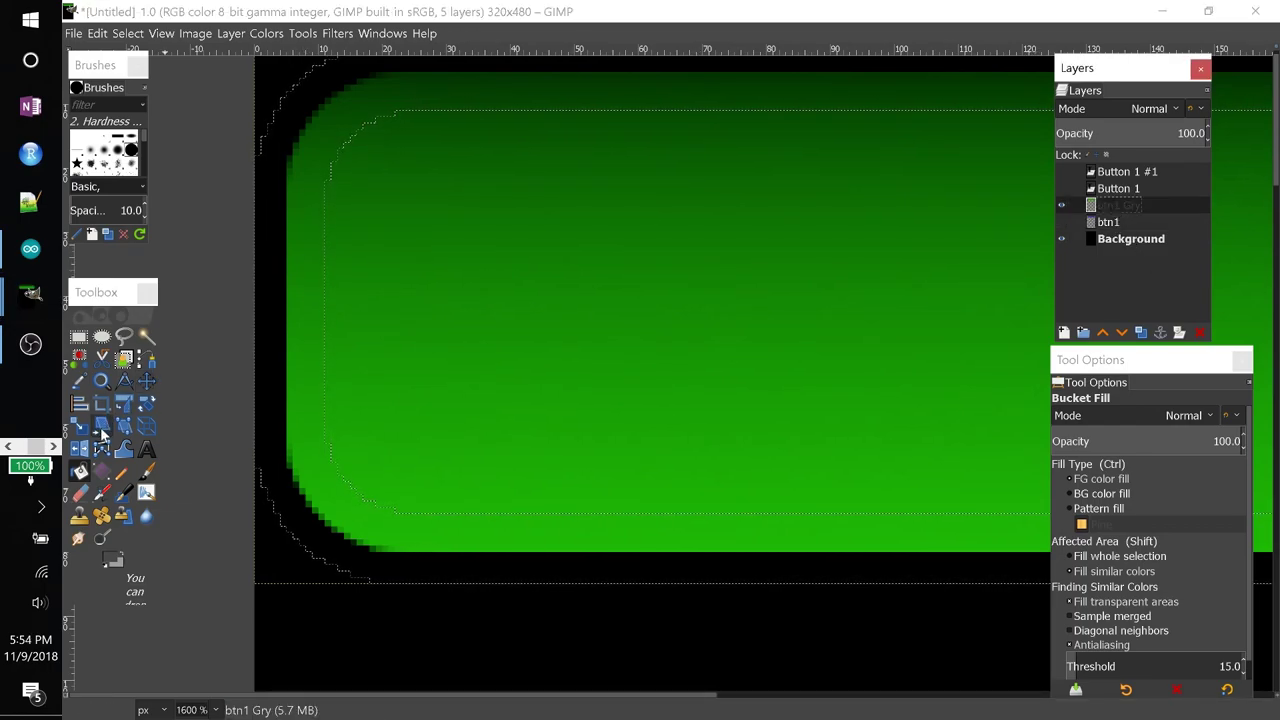
- Bucket-fill the black gaps and green specks in the left, top and bottom border with grey
left_click(308, 248)
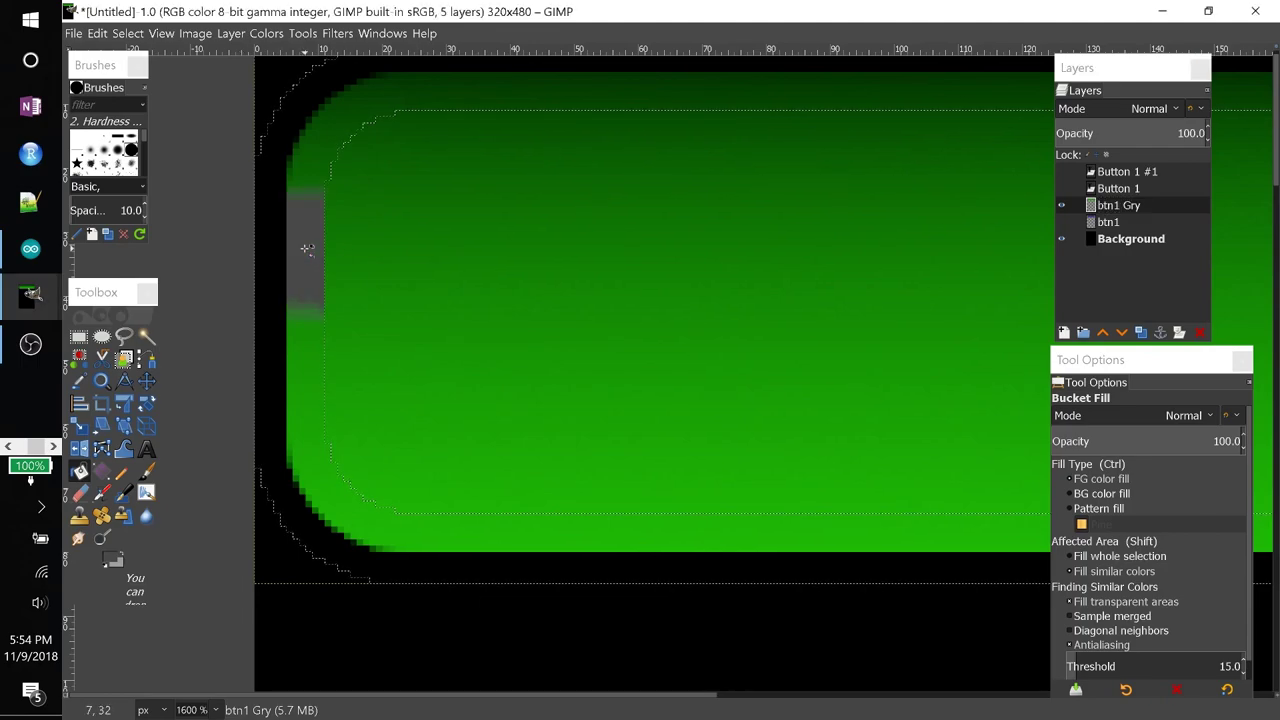
left_click(303, 325)
left_click(306, 318)
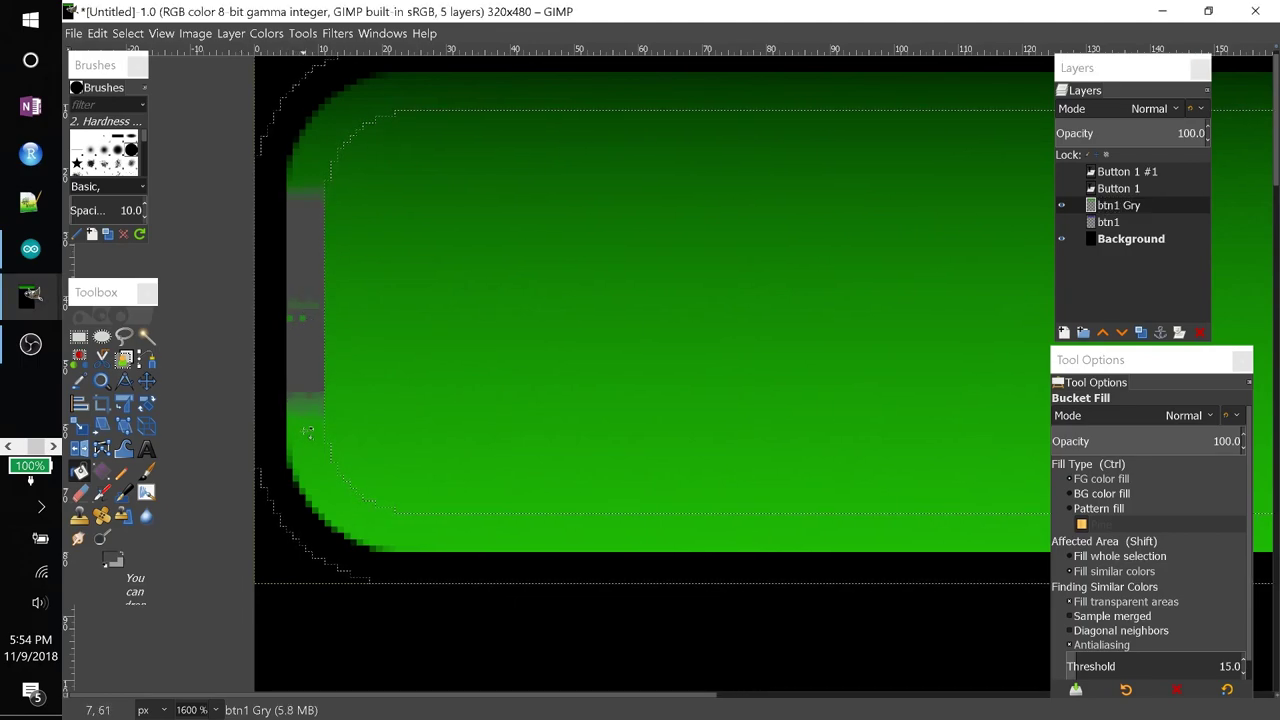
left_click(417, 535)
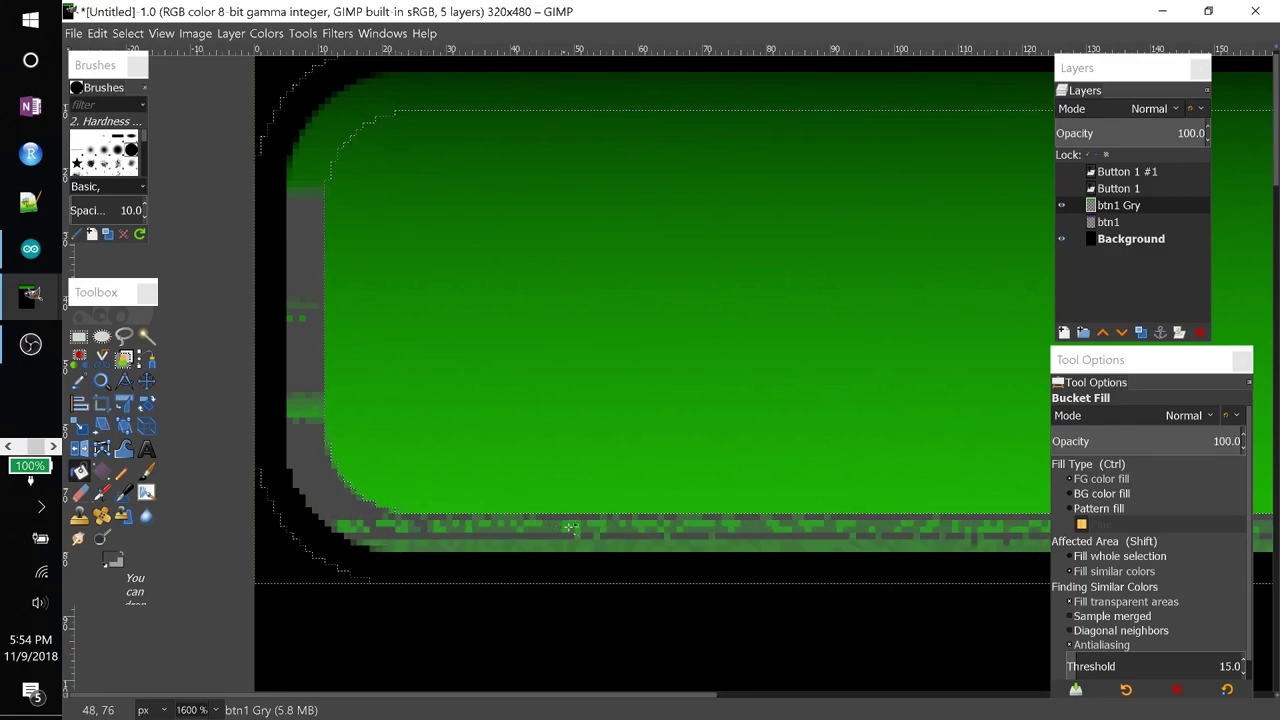
left_click(465, 86)
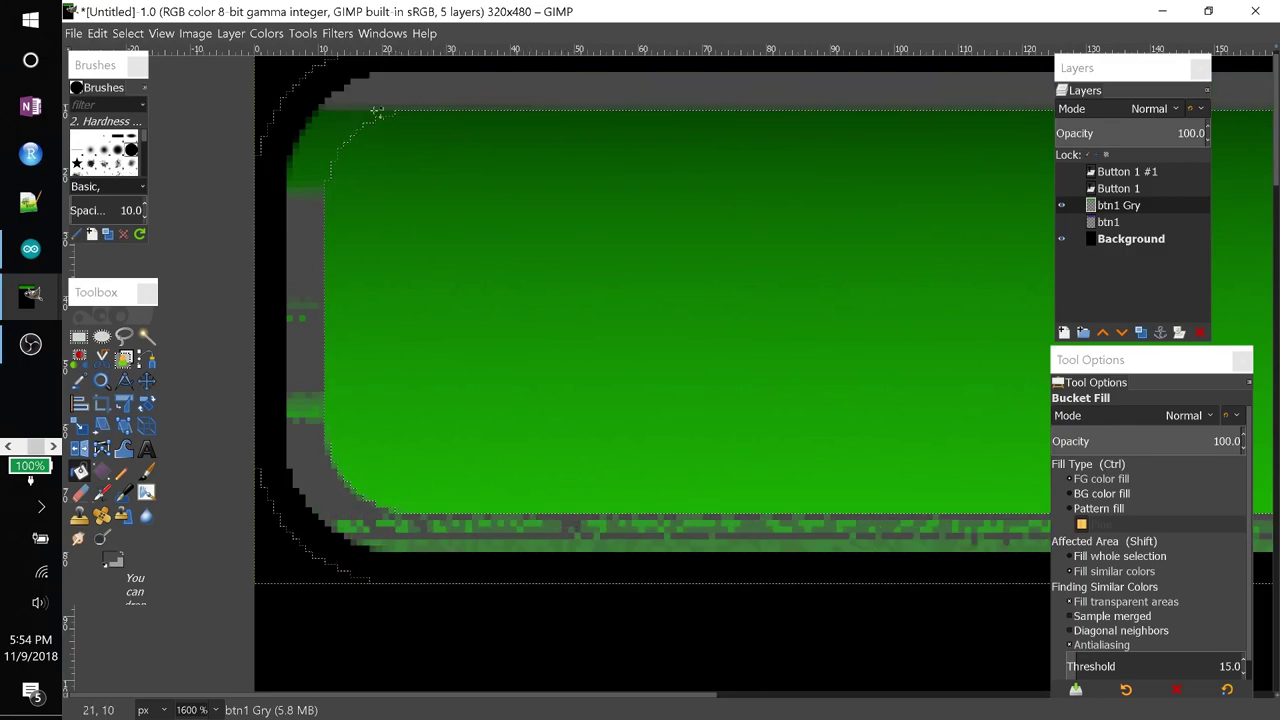
left_click(335, 122)
left_click(307, 160)
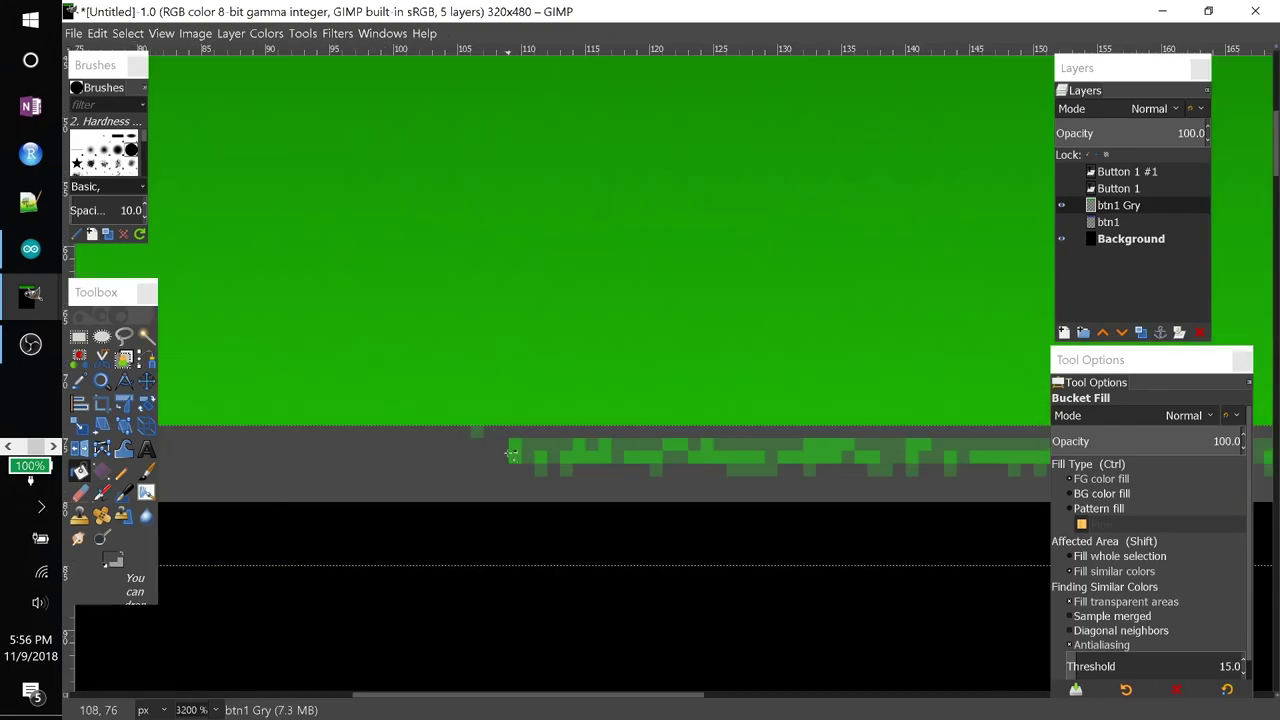
mouse_move(505, 447)
left_mouse_down()
mouse_move(551, 474)
mouse_move(592, 445)
mouse_move(802, 460)
mouse_move(459, 466)
mouse_move(532, 448)
mouse_move(515, 454)
mouse_move(667, 464)
mouse_move(761, 446)
mouse_move(804, 458)
mouse_move(433, 441)
mouse_move(416, 458)
mouse_move(514, 442)
mouse_move(597, 454)
mouse_move(649, 435)
mouse_move(743, 435)
mouse_move(784, 455)
mouse_move(823, 447)
mouse_move(290, 409)
left_mouse_up()
- Fill the green button's outer border ring with light grey
scroll(510, 450, "right", 5)
scroll(571, 466, "right", 7)
scroll(290, 409, "right", 8)
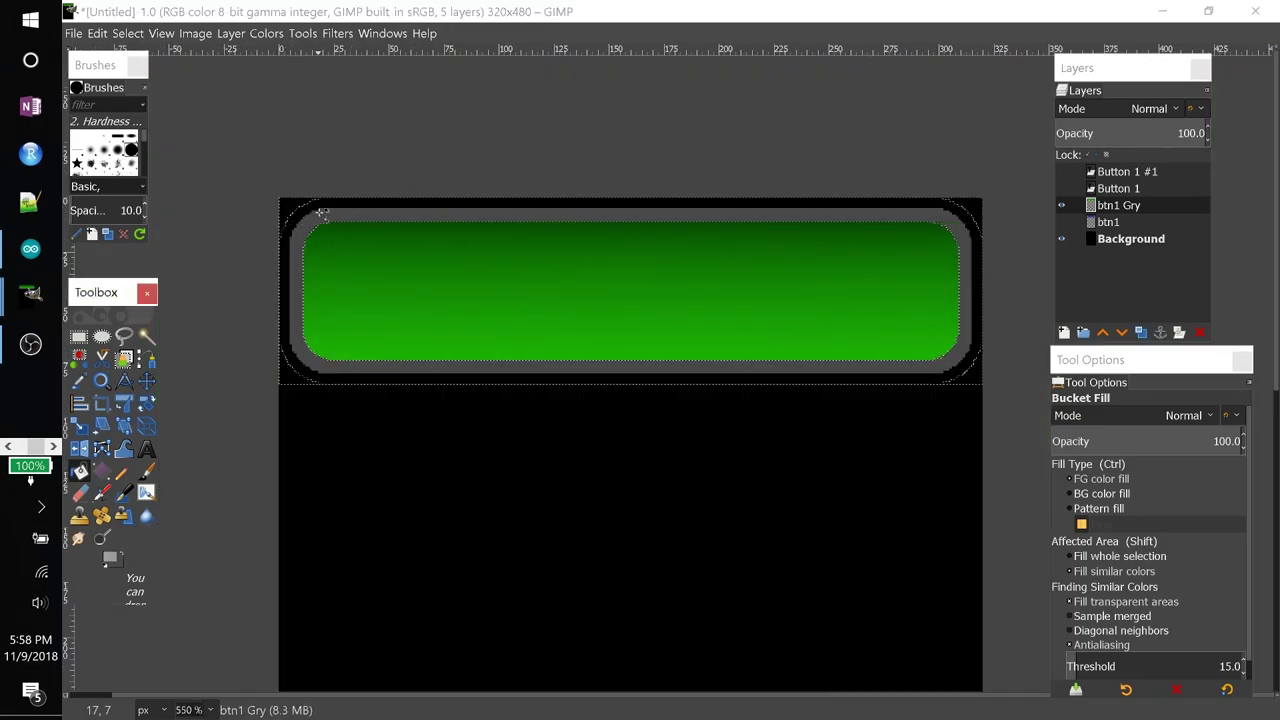
left_click(333, 202)
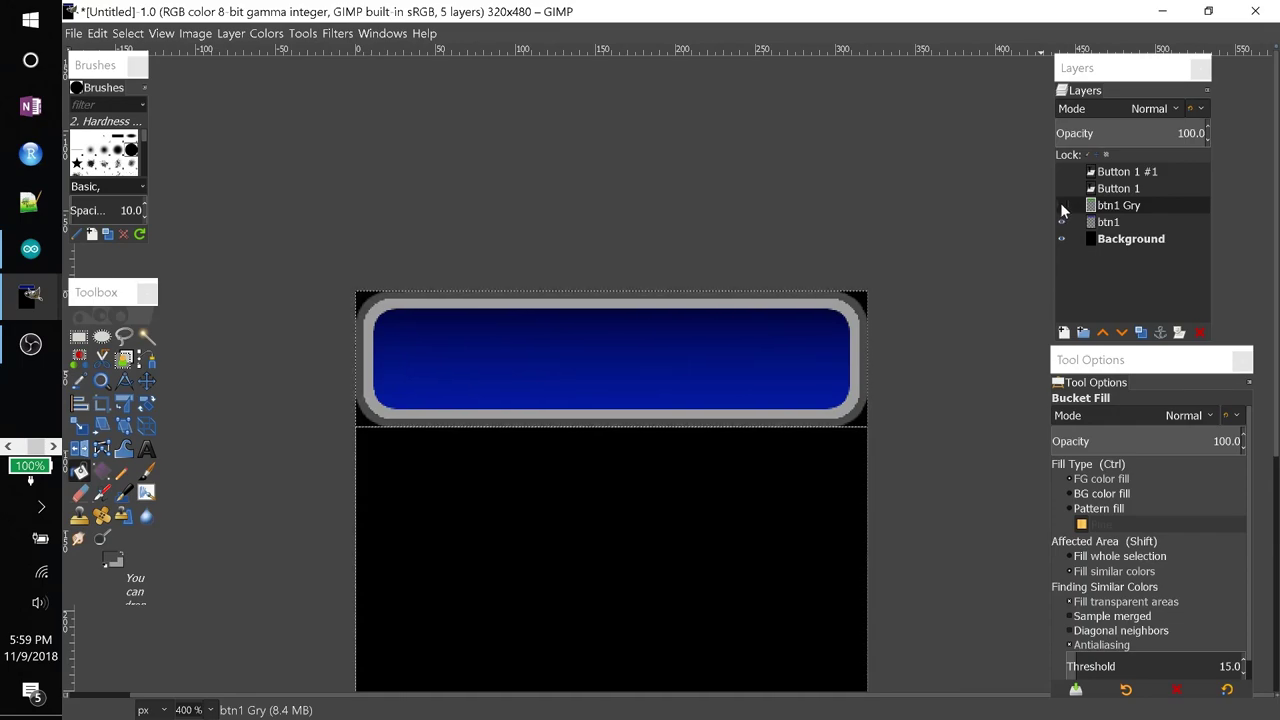
- Flip btn1 Gry's visibility repeatedly to compare the green and blue buttons, then select btn1
left_click(1062, 205)
left_click(1062, 205)
left_click(1062, 205)
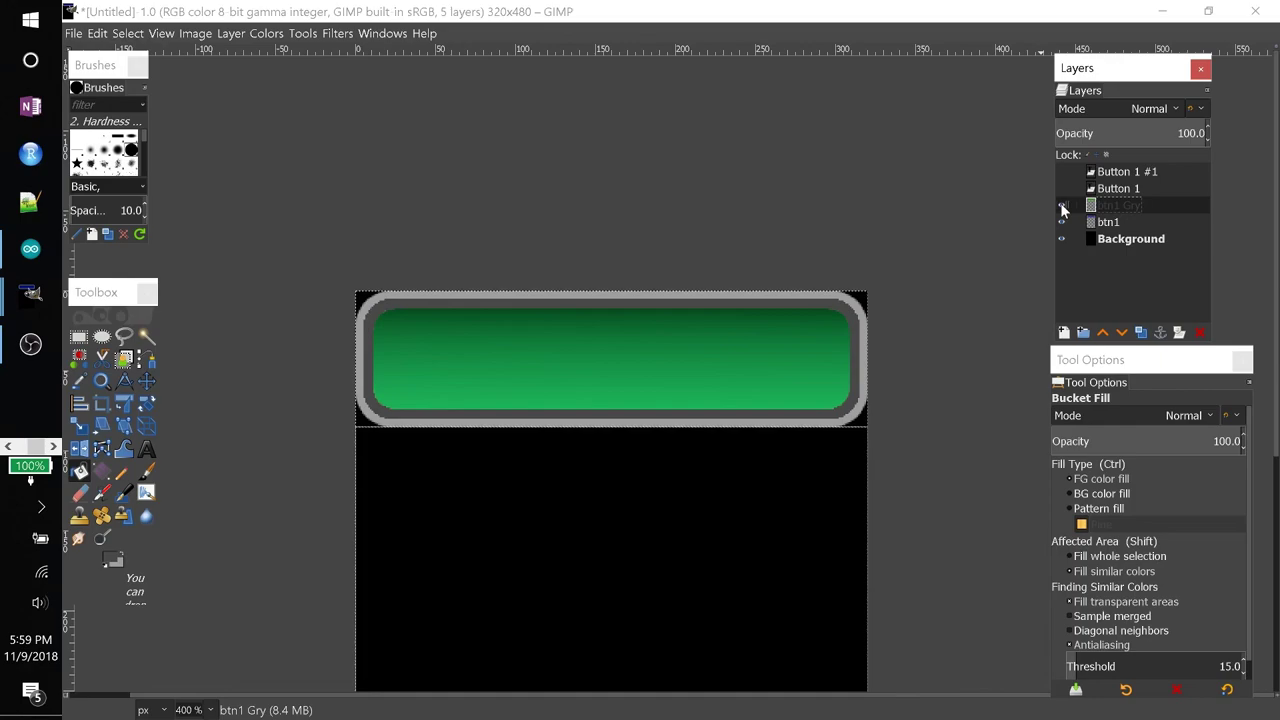
left_click(1062, 205)
left_click(1062, 205)
left_click(1062, 205)
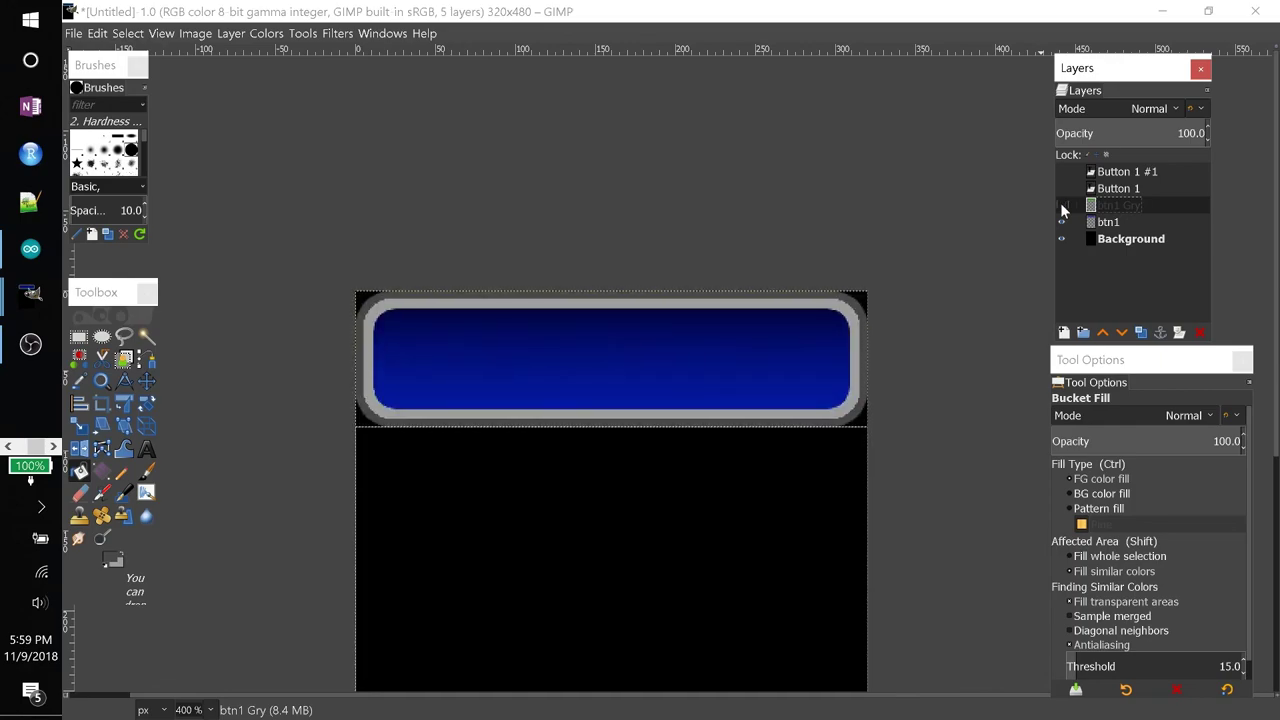
left_click(1062, 205)
left_click(1062, 205)
left_click(1062, 205)
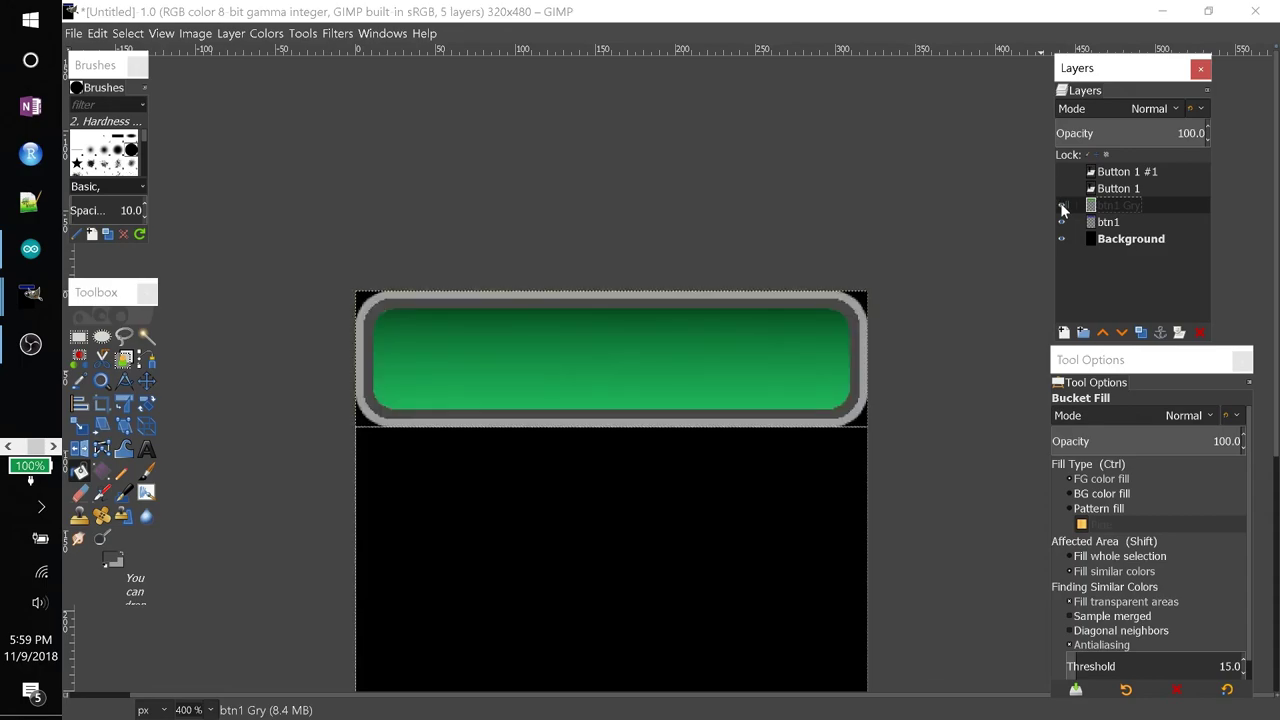
left_click(1062, 205)
left_click(1062, 205)
left_click(1062, 205)
left_click(1062, 205)
left_click(1108, 222)
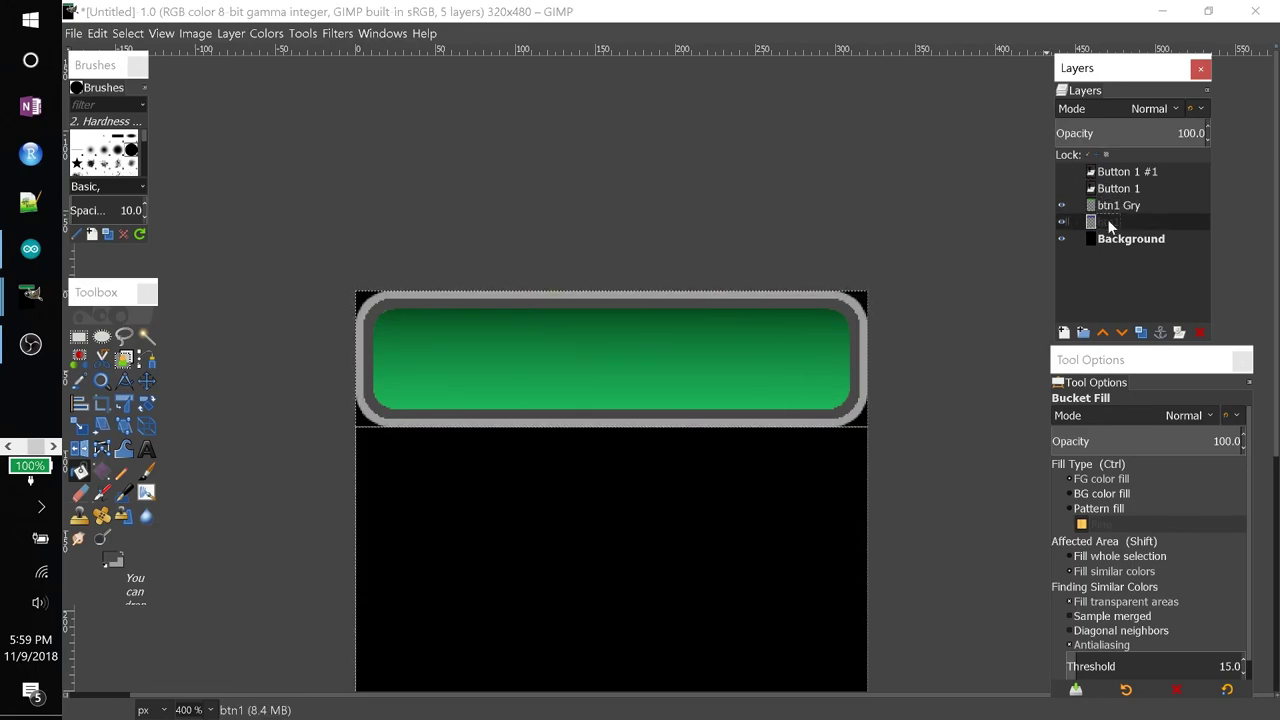
- Duplicate btn1 as btn1 copy and move the green button down about 100 pixels
right_click(1125, 222)
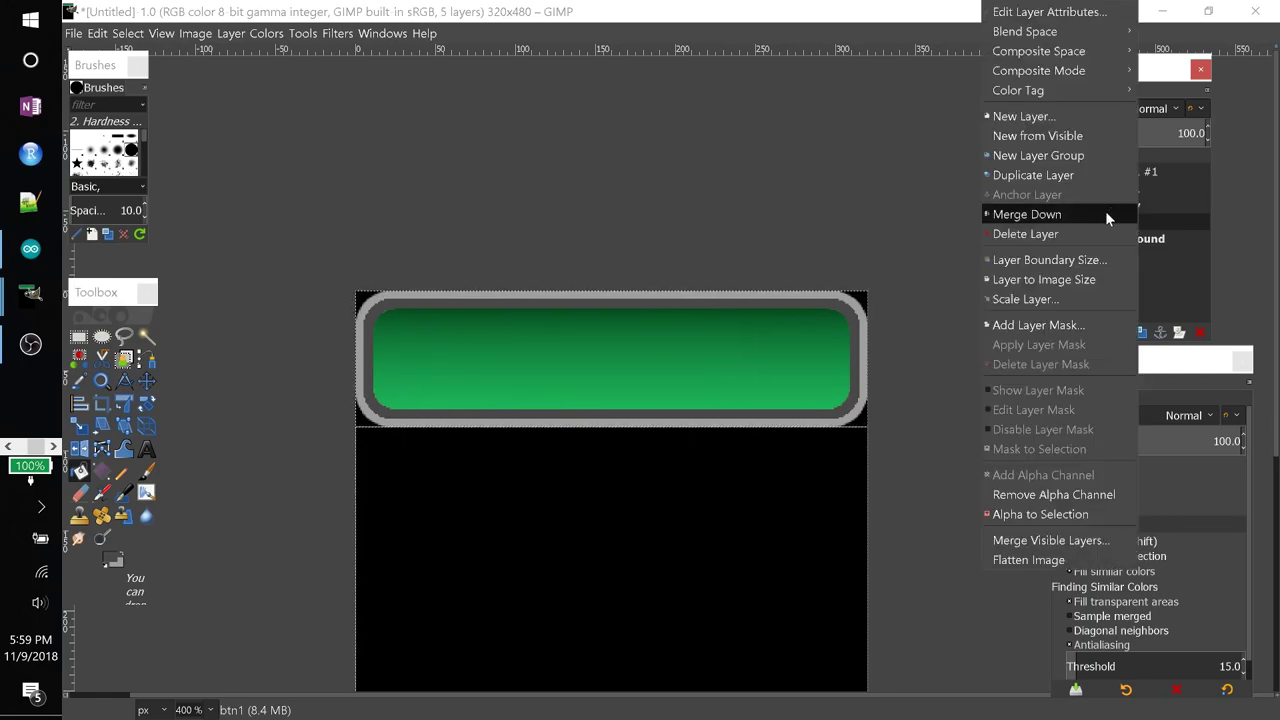
left_click(1068, 177)
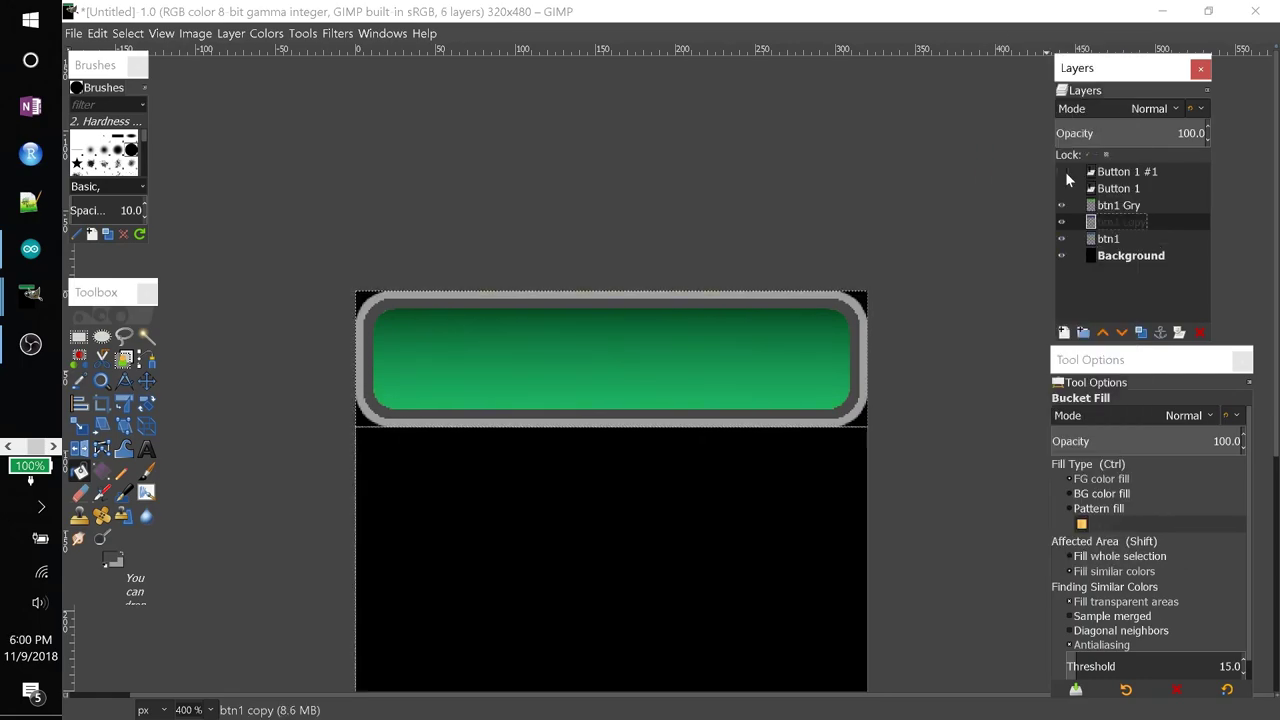
left_click(146, 381)
left_click(587, 340)
left_click_drag(587, 340, 581, 500)
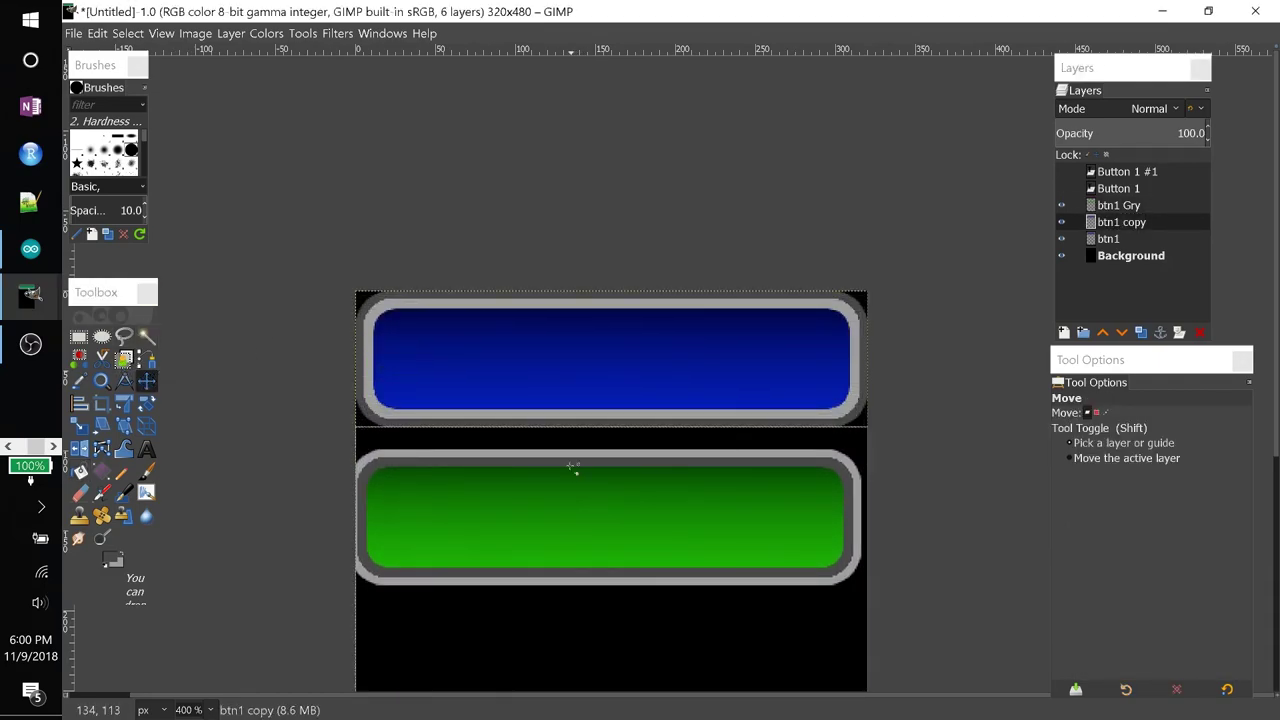
- Arrange the green button at the top of the canvas with the blue copy directly beneath
scroll(586, 220, "down", 5)
scroll(583, 240, "up", 1)
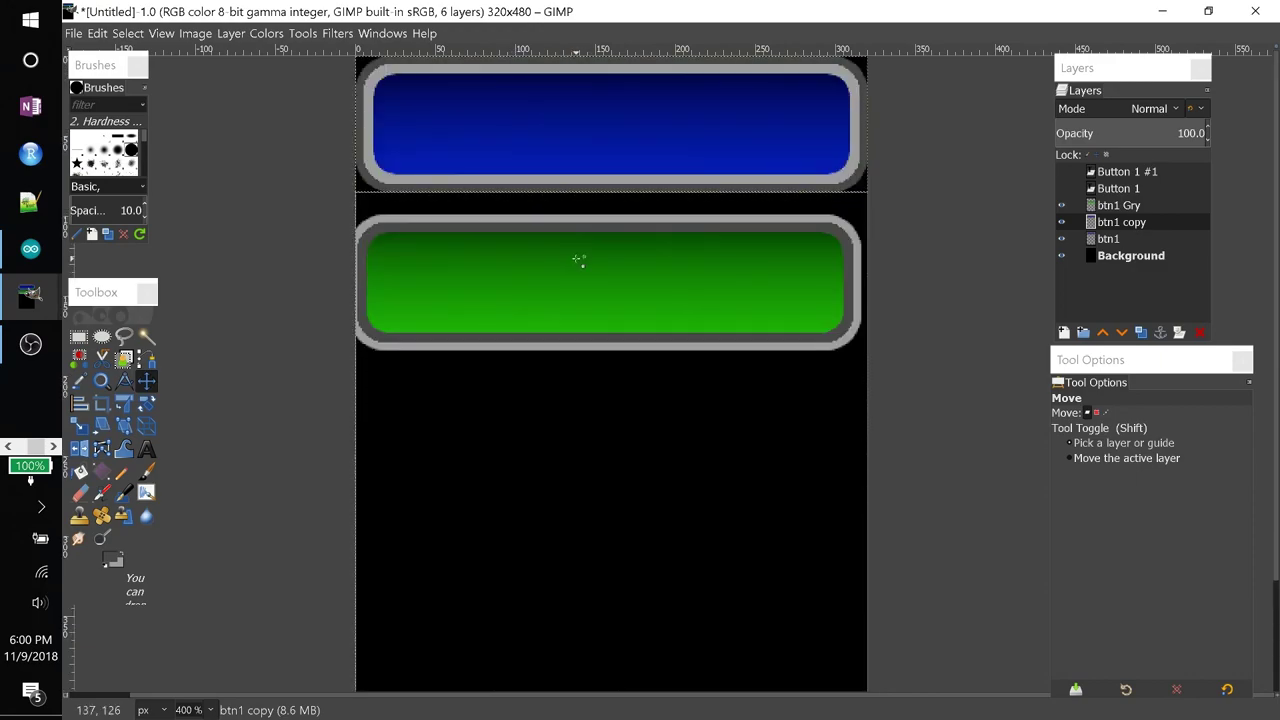
left_click_drag(629, 129, 617, 520)
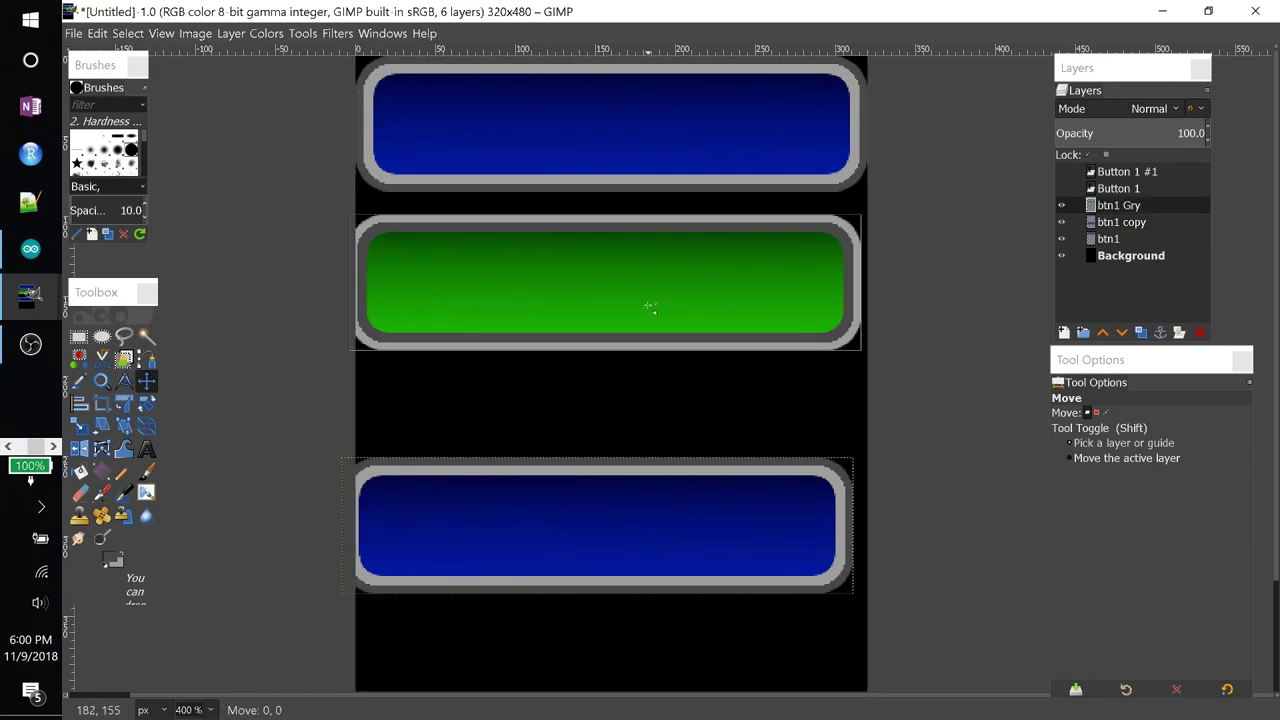
left_click_drag(630, 300, 631, 129)
left_click_drag(597, 521, 613, 301)
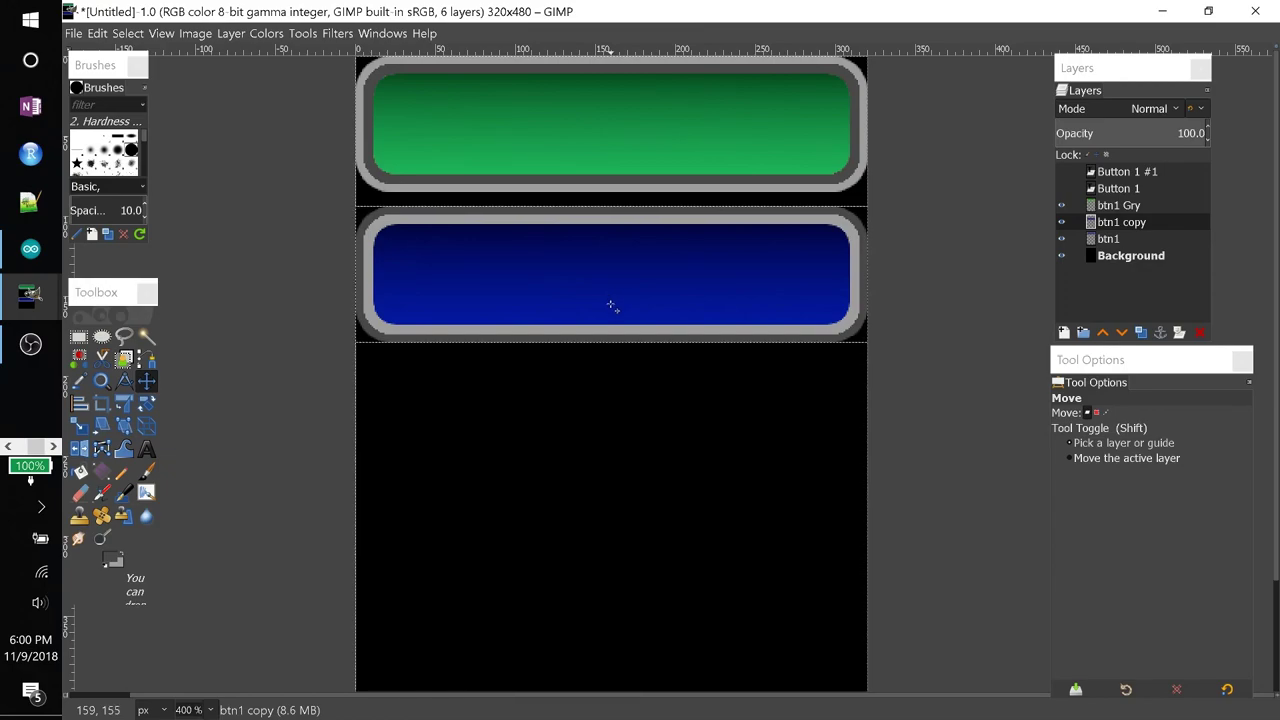
left_click(1062, 222)
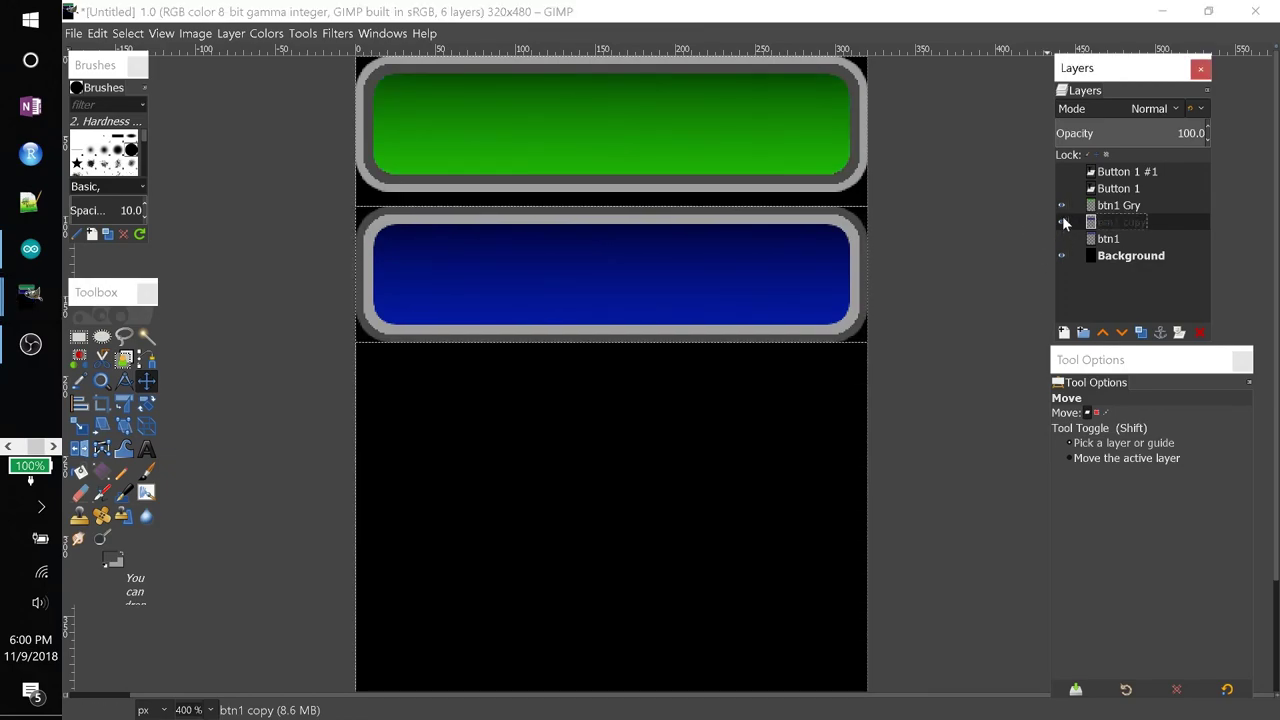
left_click(1093, 207)
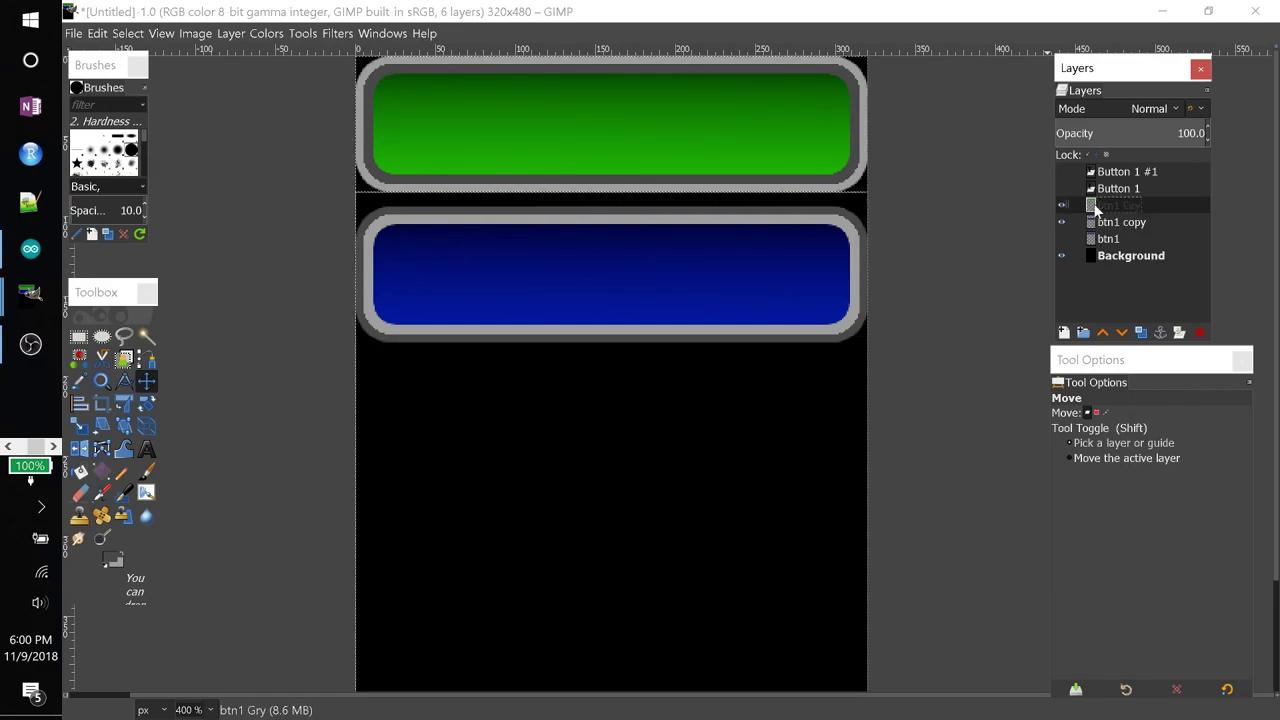
- Duplicate btn1 Gry and move the green copy down over the lower blue button
right_click(1096, 207)
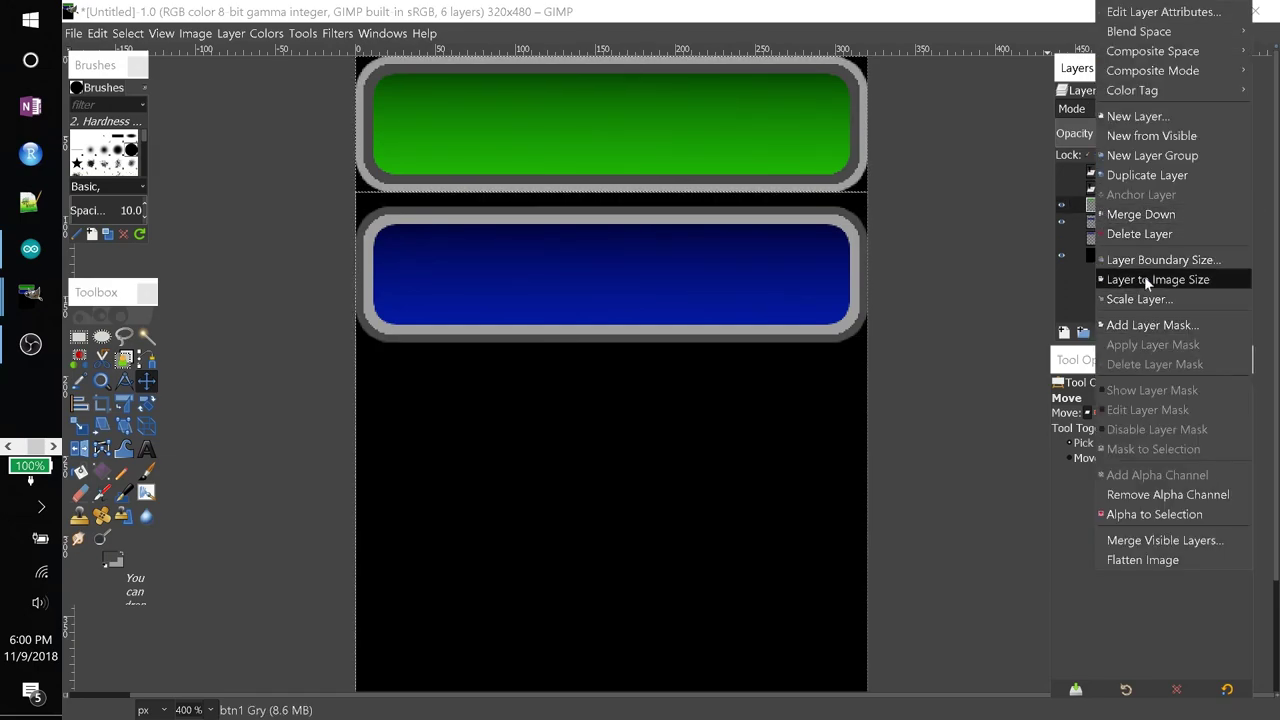
left_click(1153, 173)
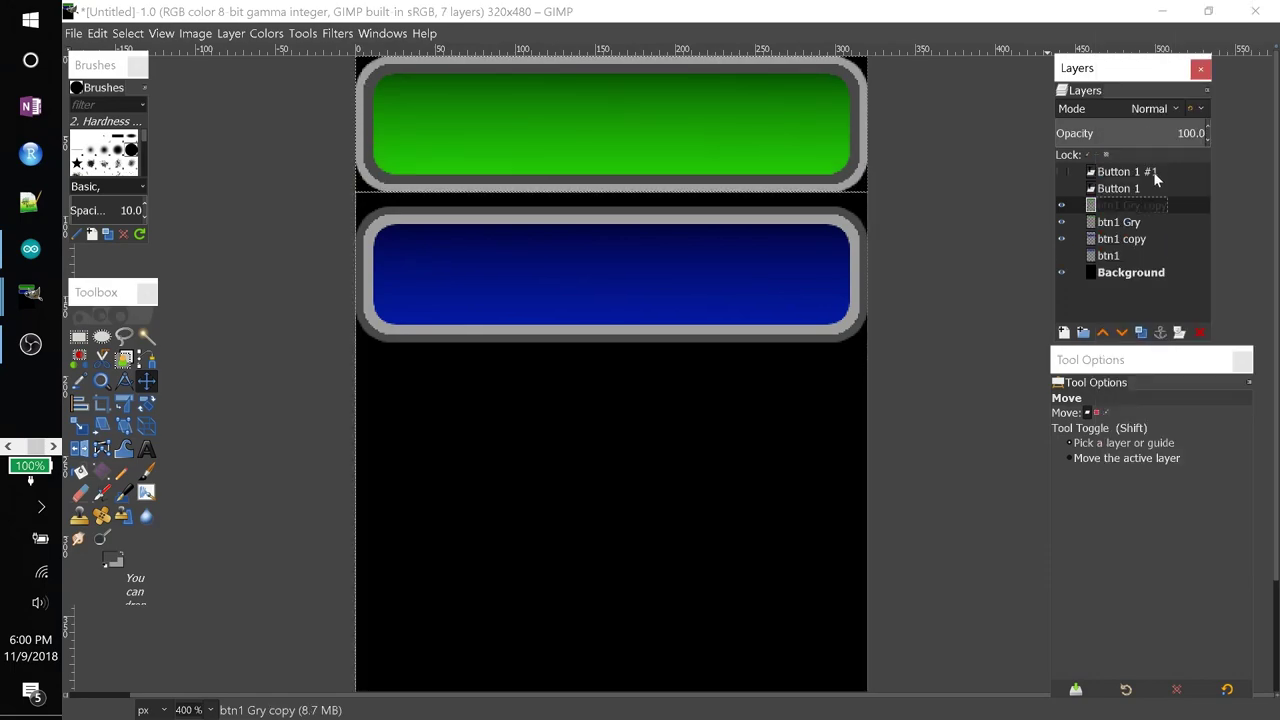
left_click(1061, 221)
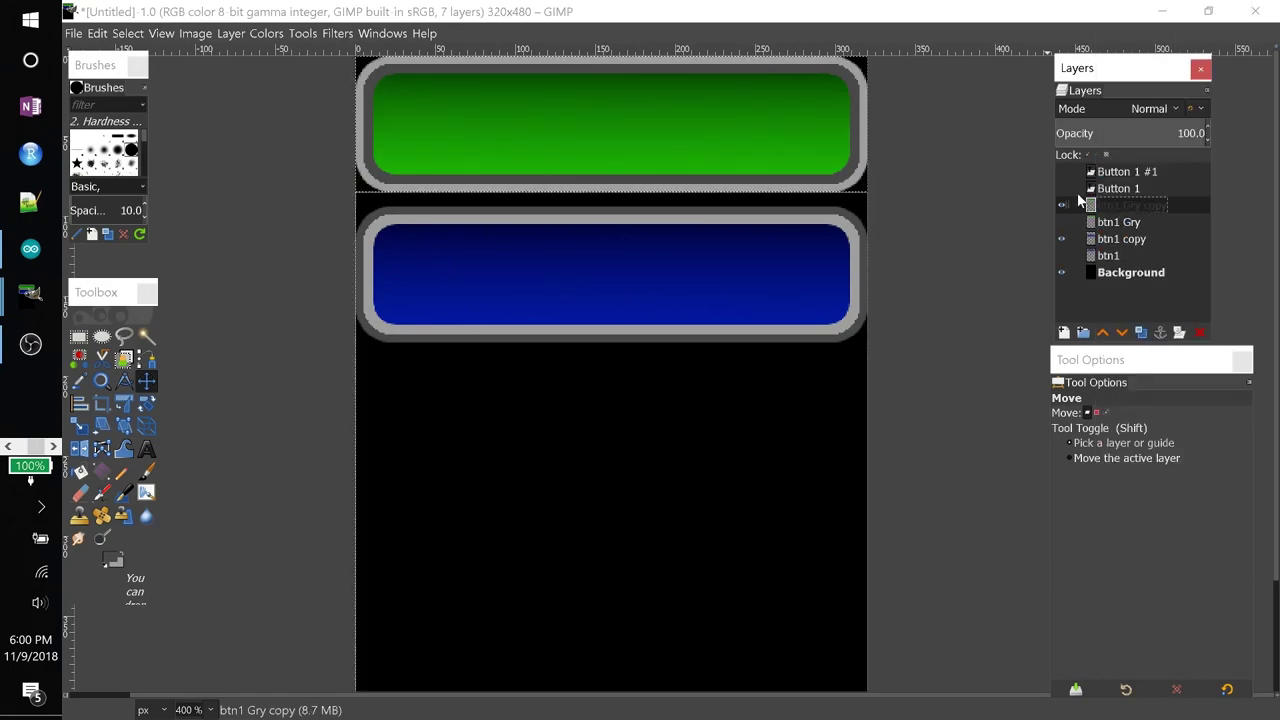
left_click_drag(622, 122, 622, 272)
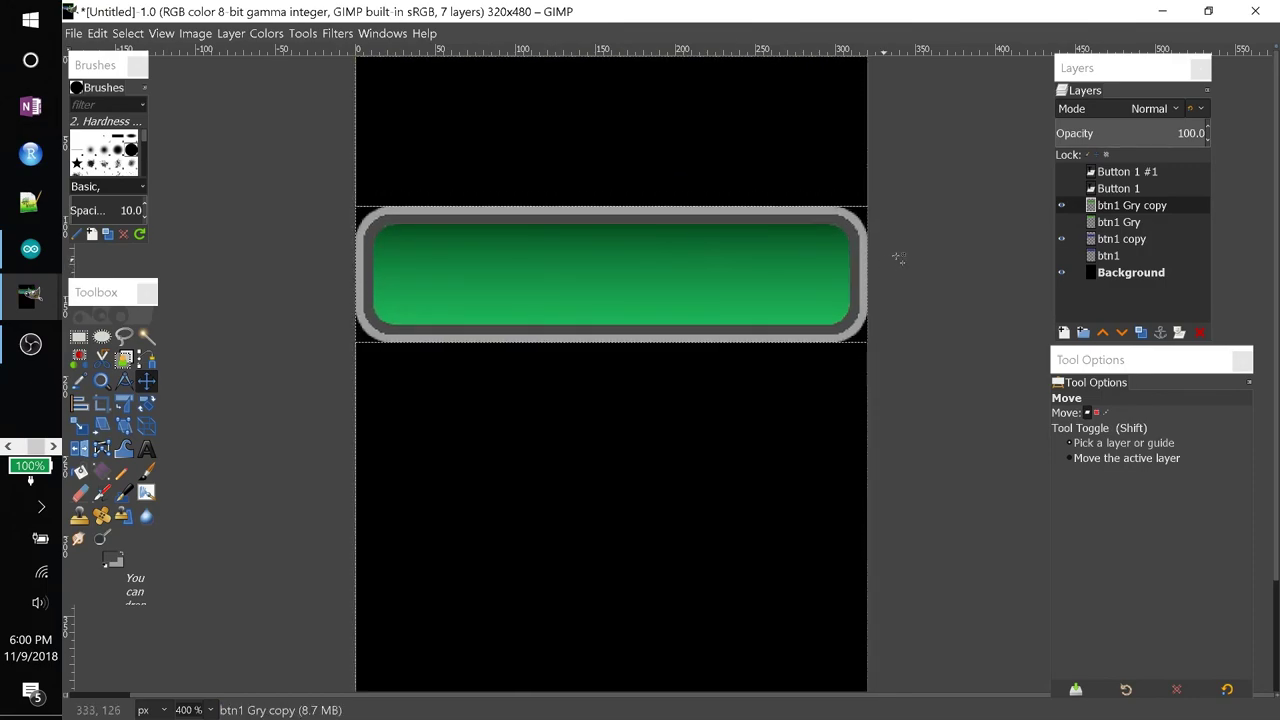
- Hide btn1 Gry copy and btn1 Gry so both buttons appear blue
left_click(1062, 222)
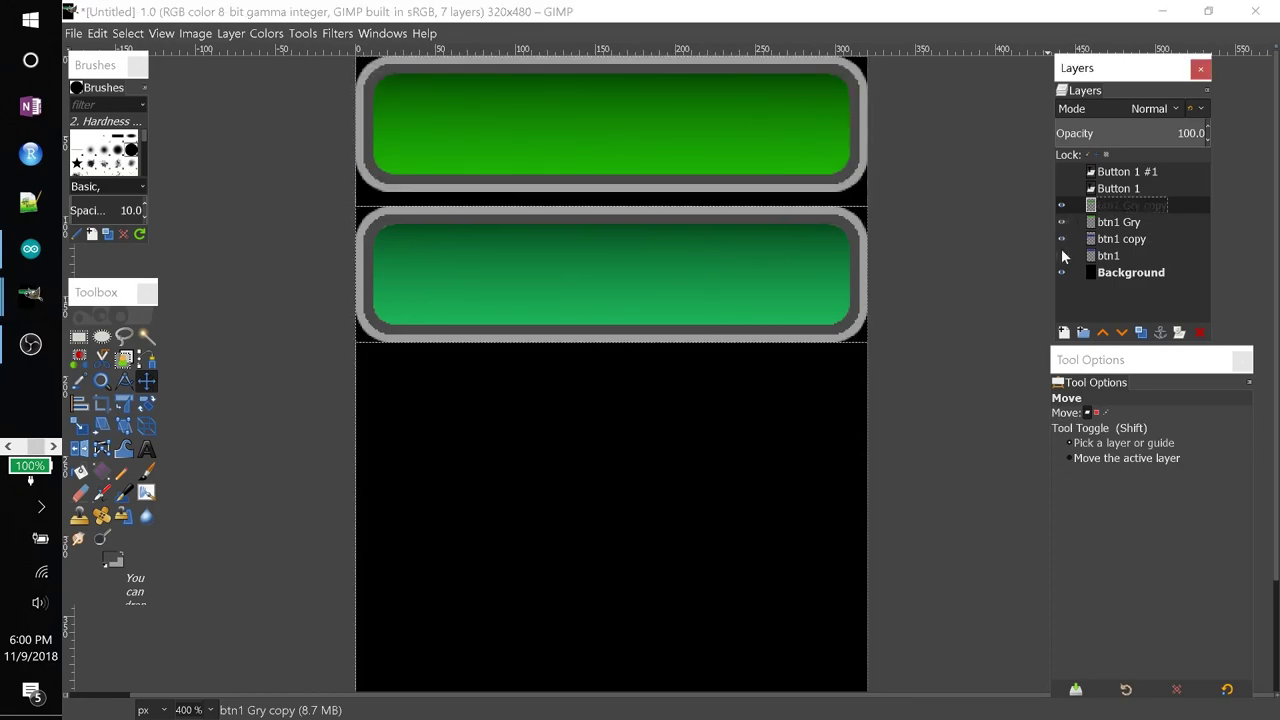
left_click(1062, 255)
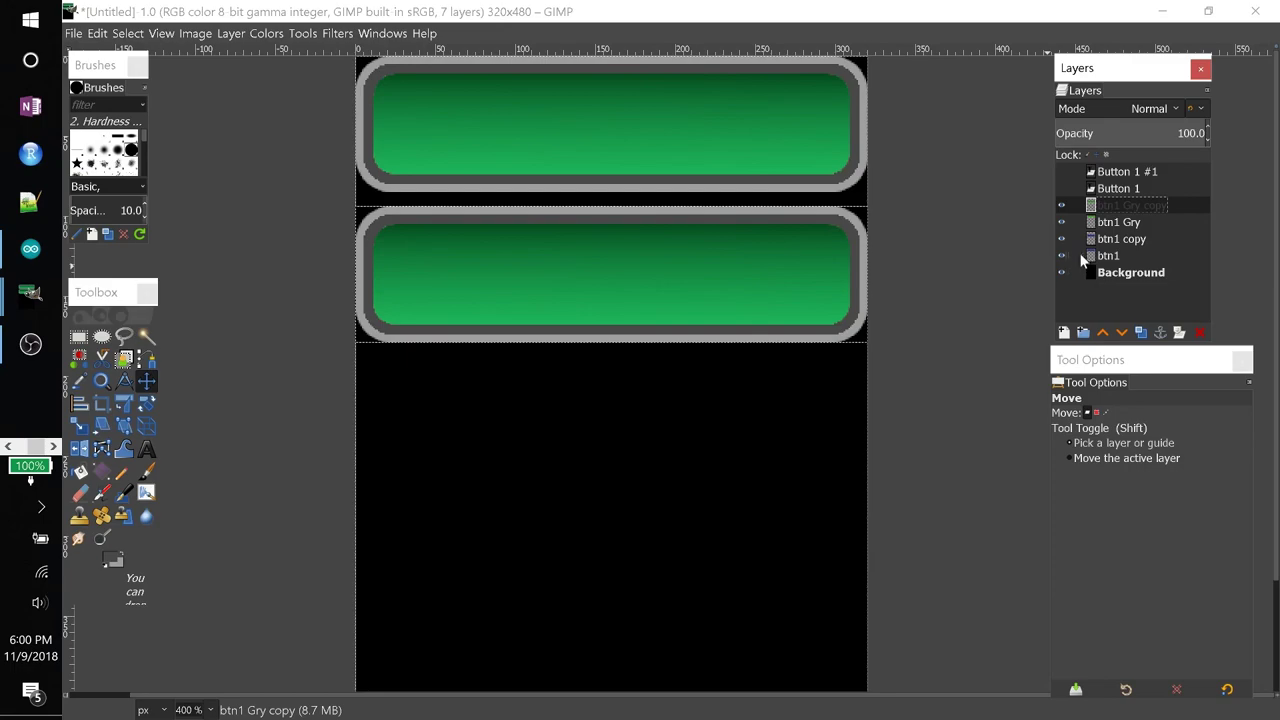
left_click(1062, 206)
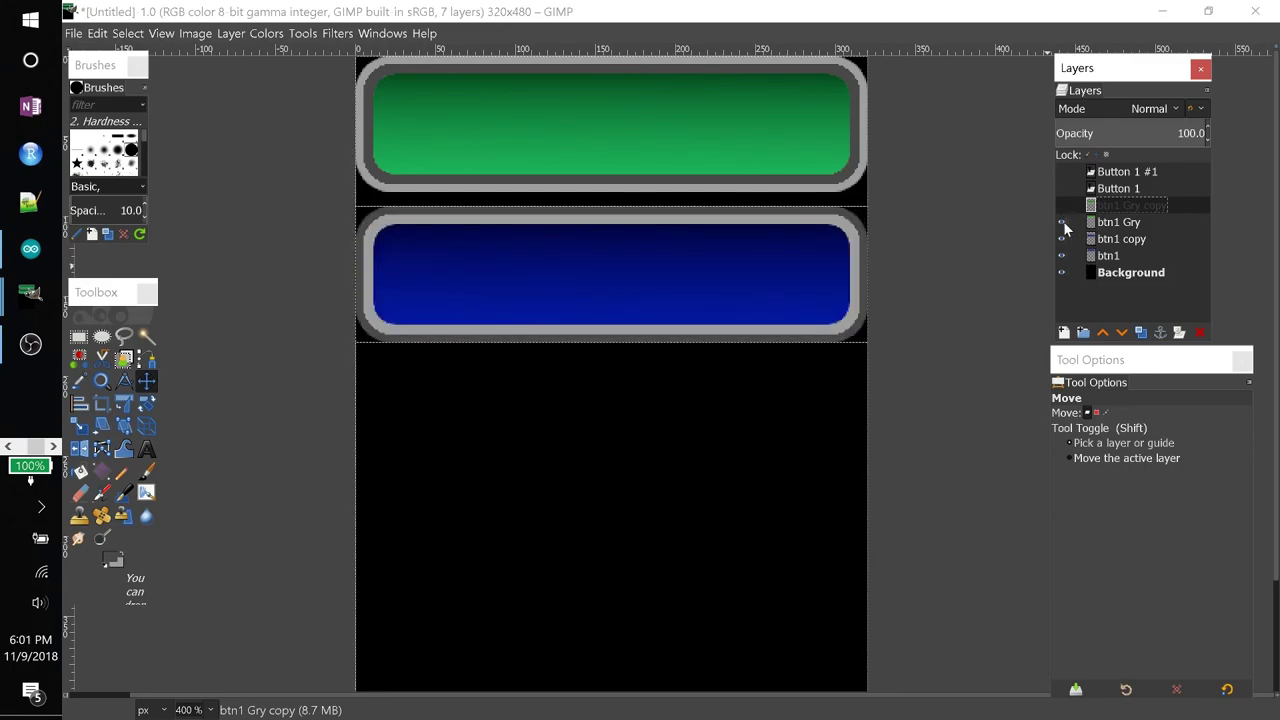
left_click(1062, 222)
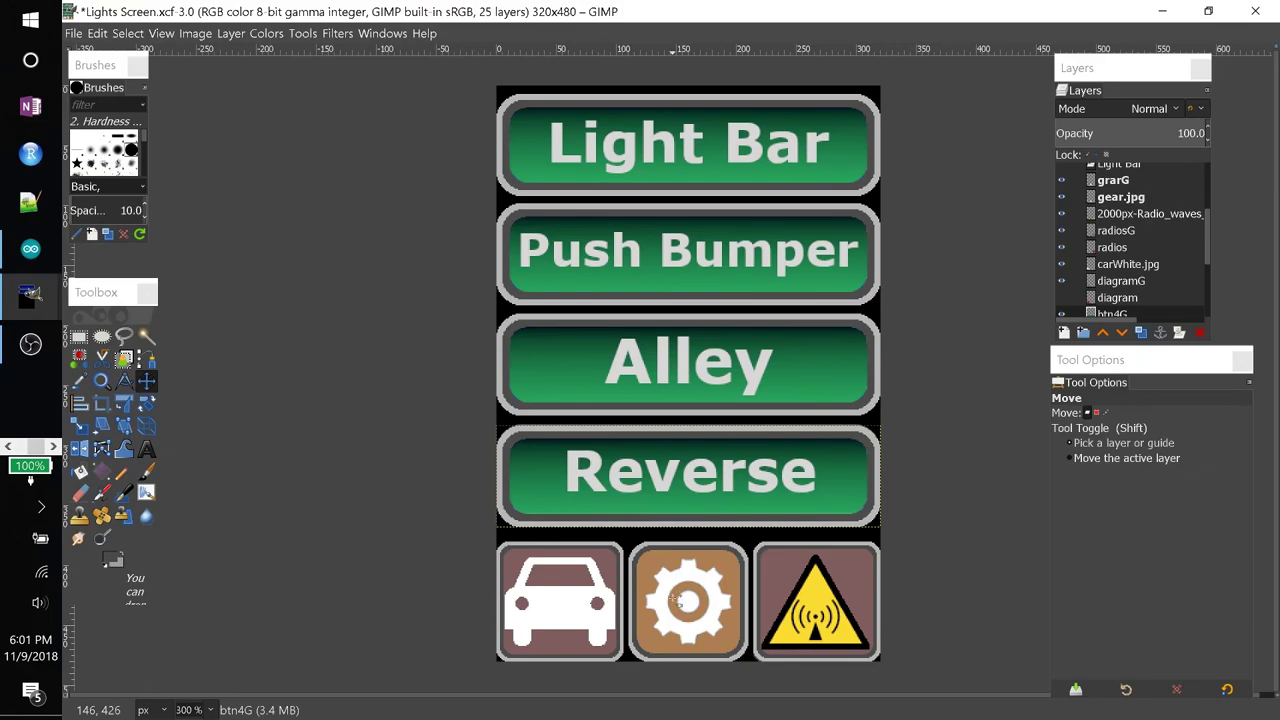
- Toggle the radiosG warning-icon layer off and on to check it, leaving it visible
left_click(1061, 231)
left_click(1061, 231)
left_click(1061, 231)
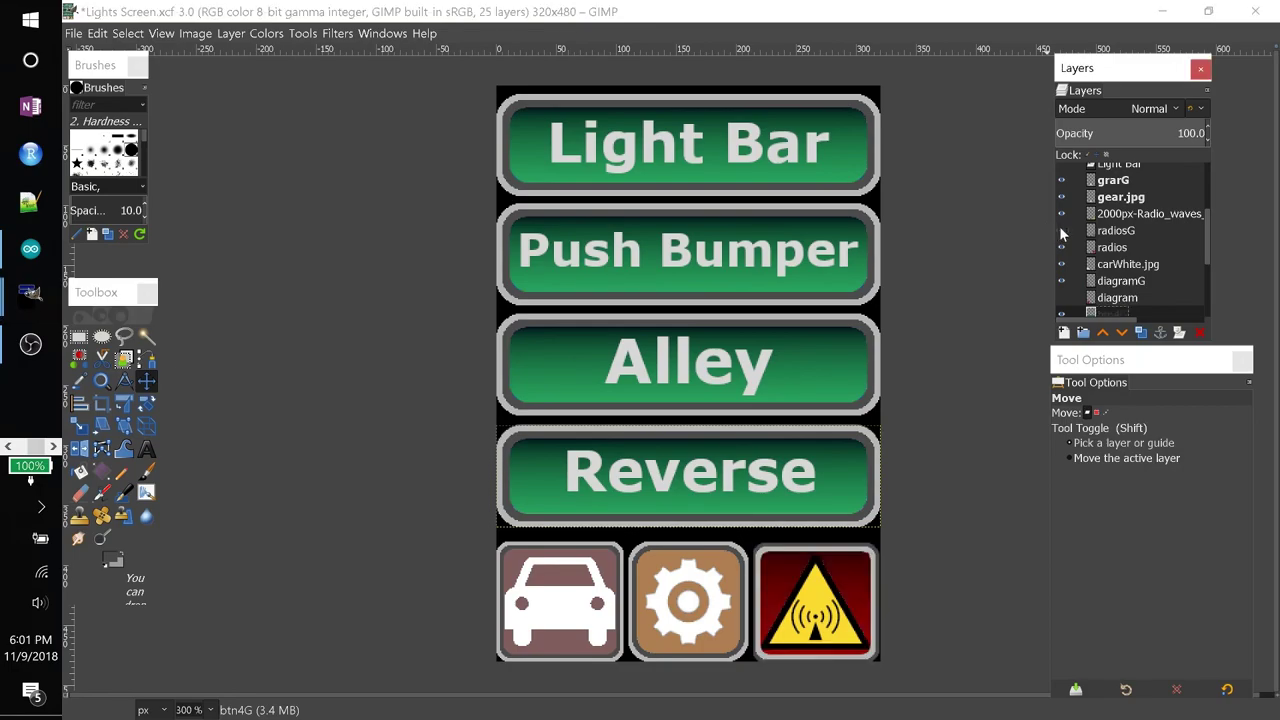
left_click(1061, 231)
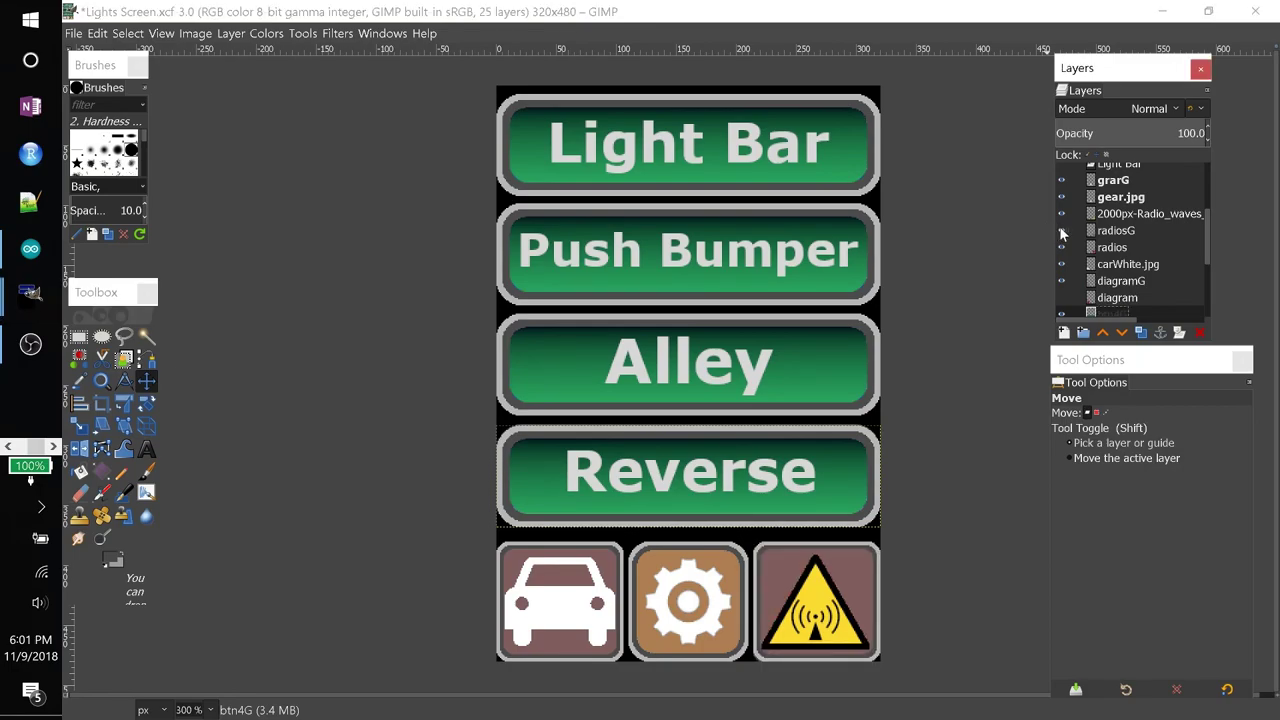
left_click(1061, 231)
left_click(1061, 231)
left_click(1020, 241)
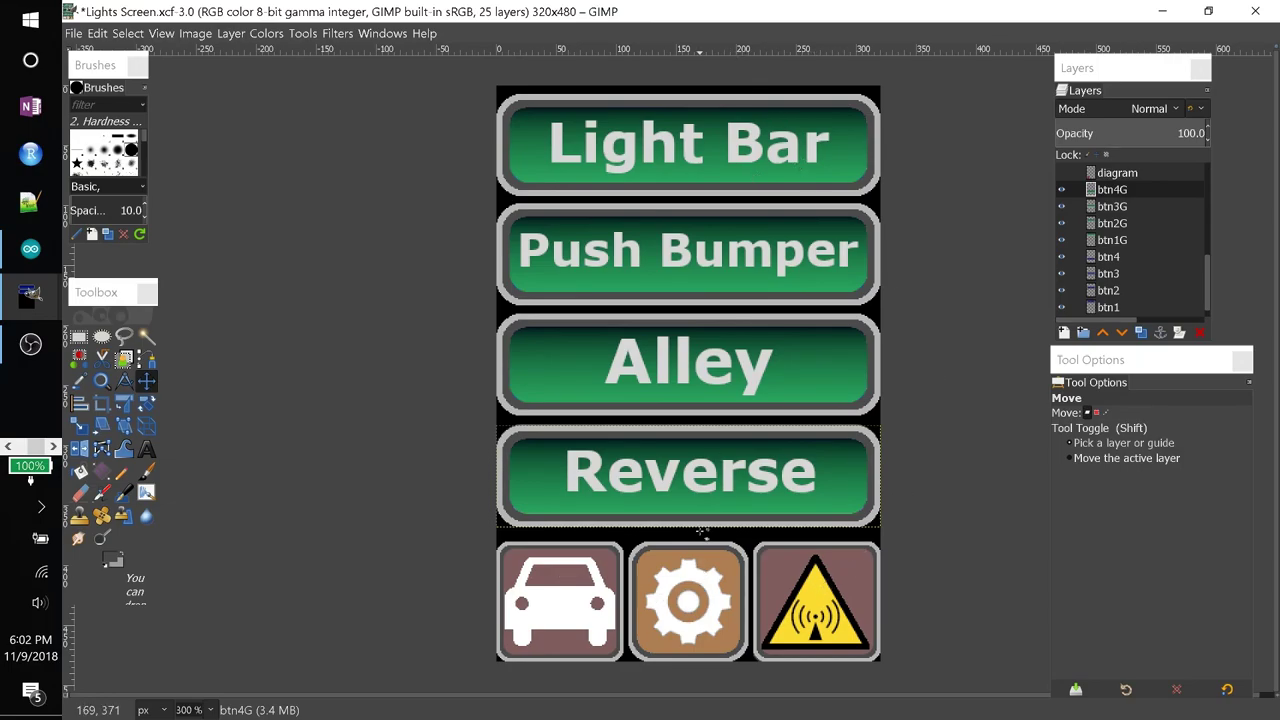
- Export the green-button image as Lights Screen.jpg at JPEG quality 100
left_click(72, 36)
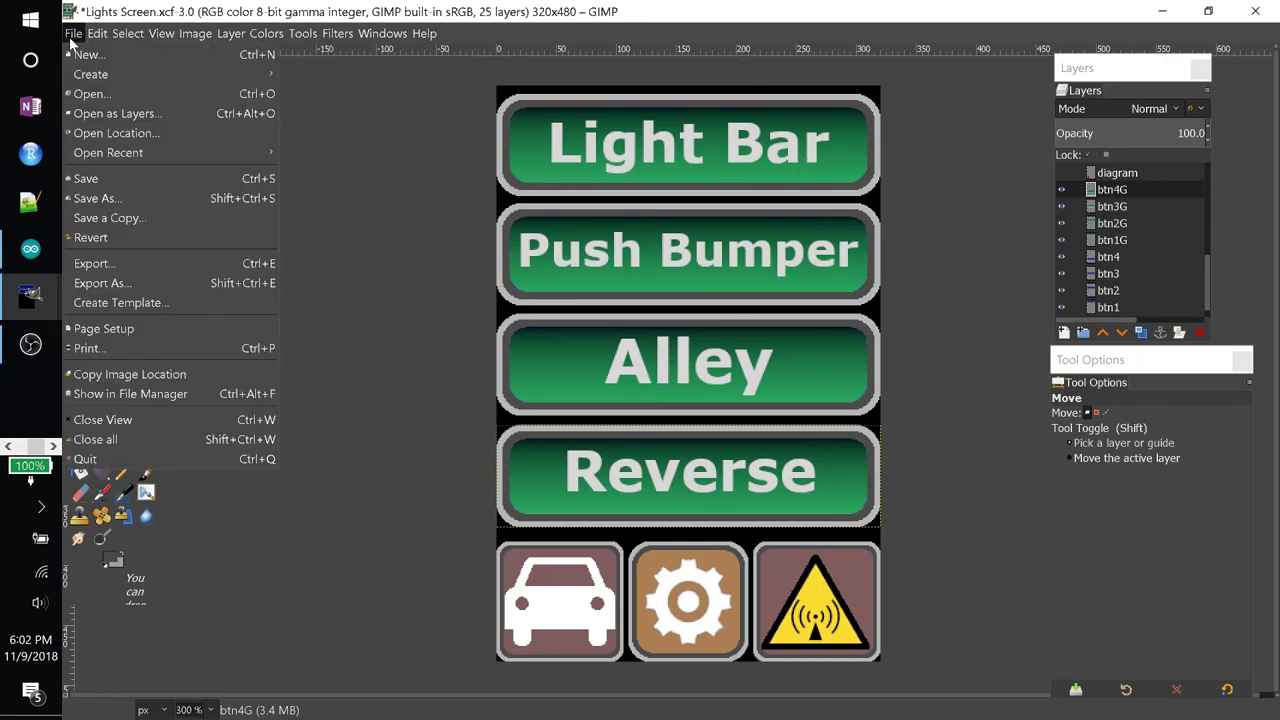
left_click(100, 283)
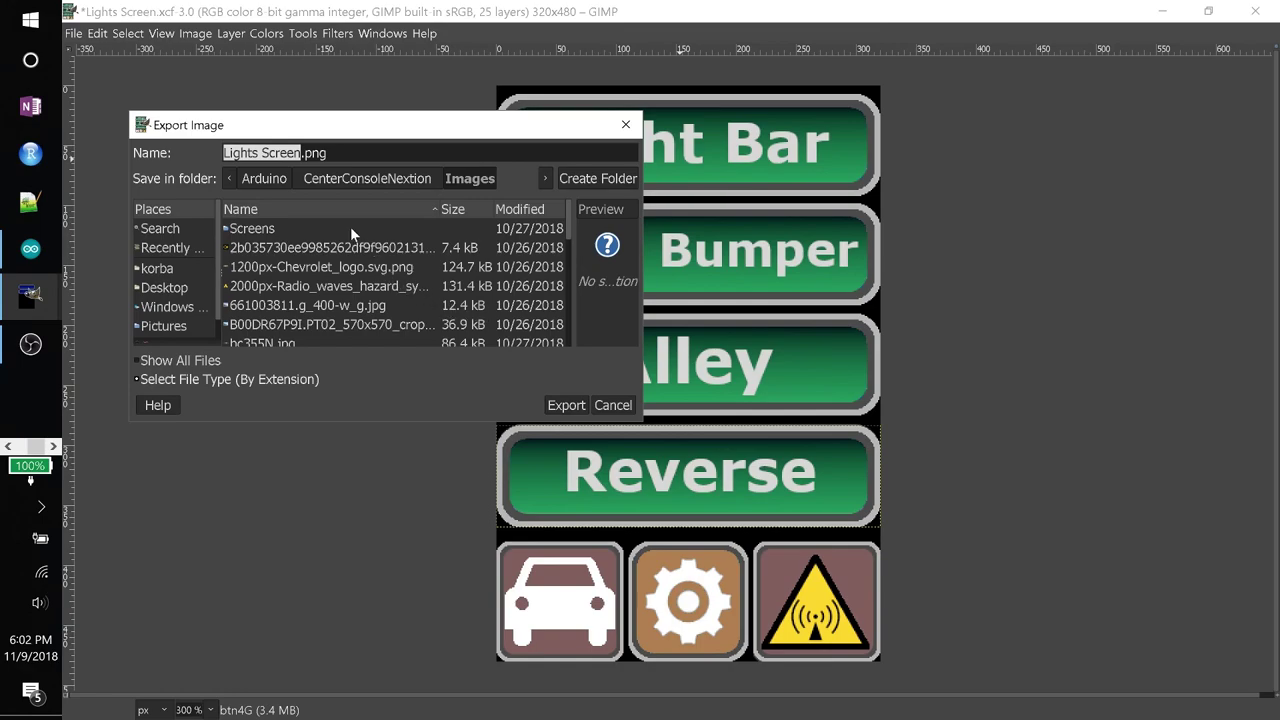
left_click_drag(327, 153, 310, 153)
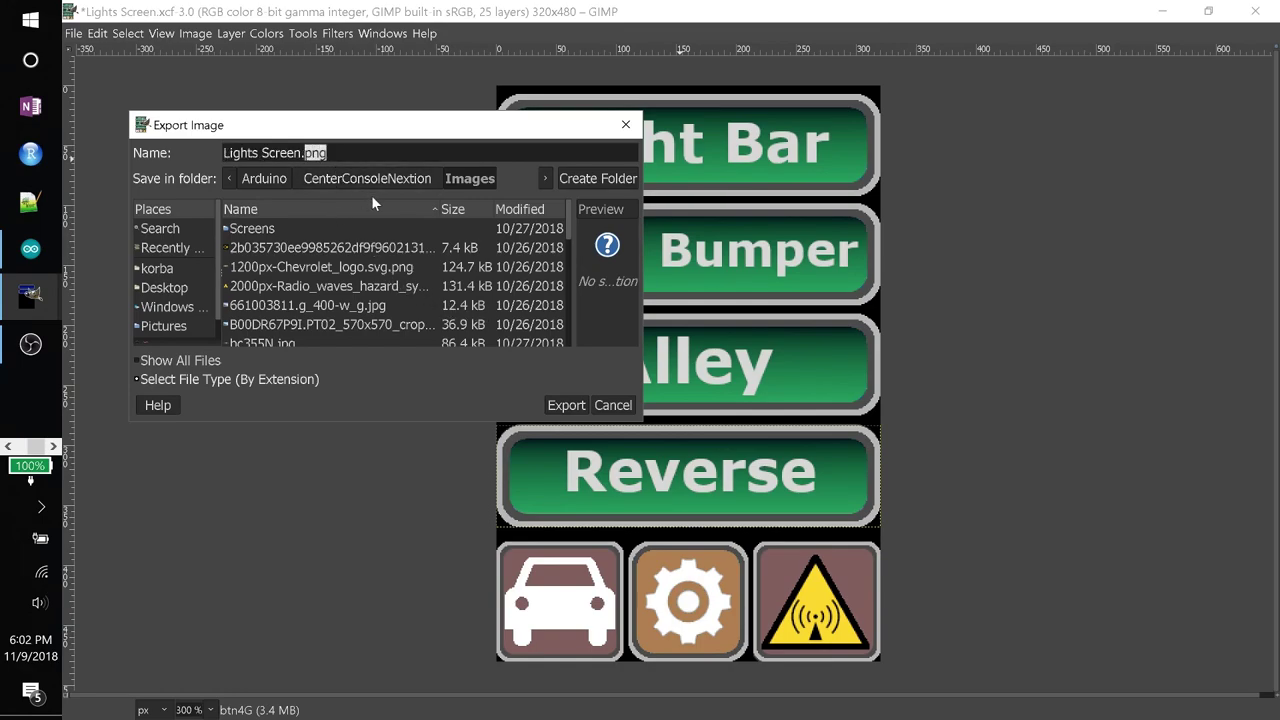
key("BackSpace")
type("jp")
type("g")
type("g")
left_click(565, 405)
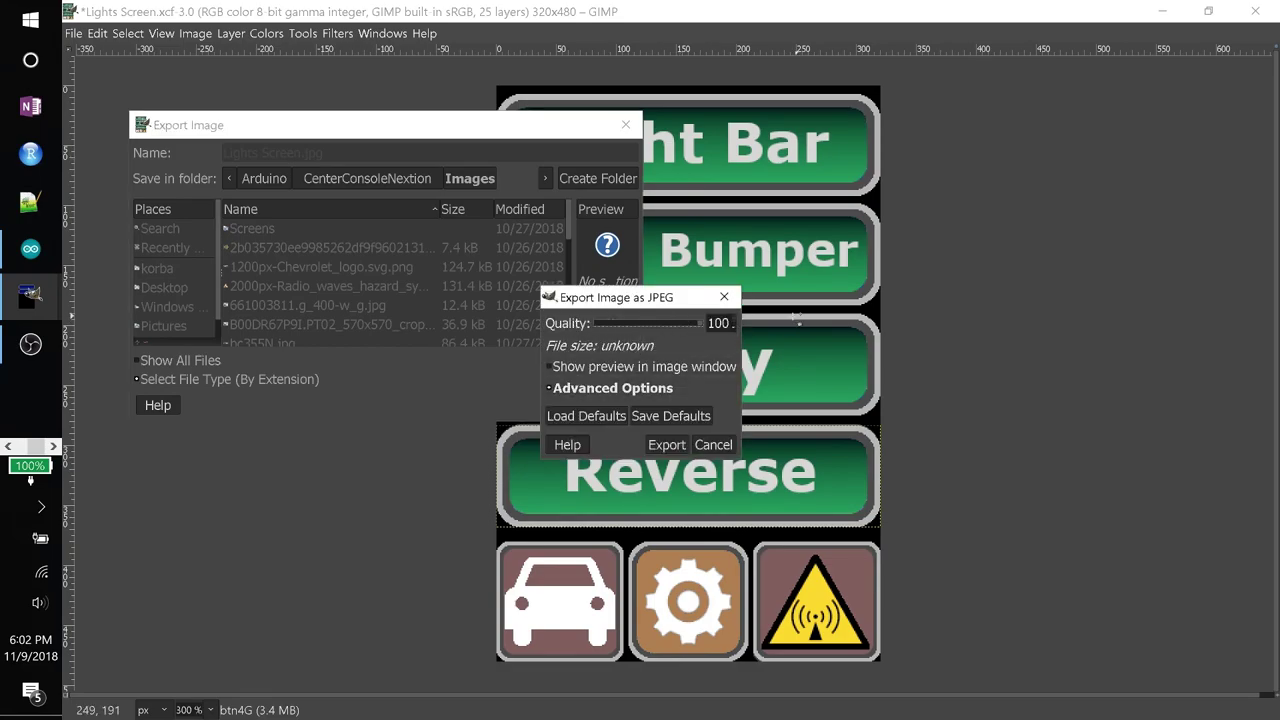
left_click(665, 446)
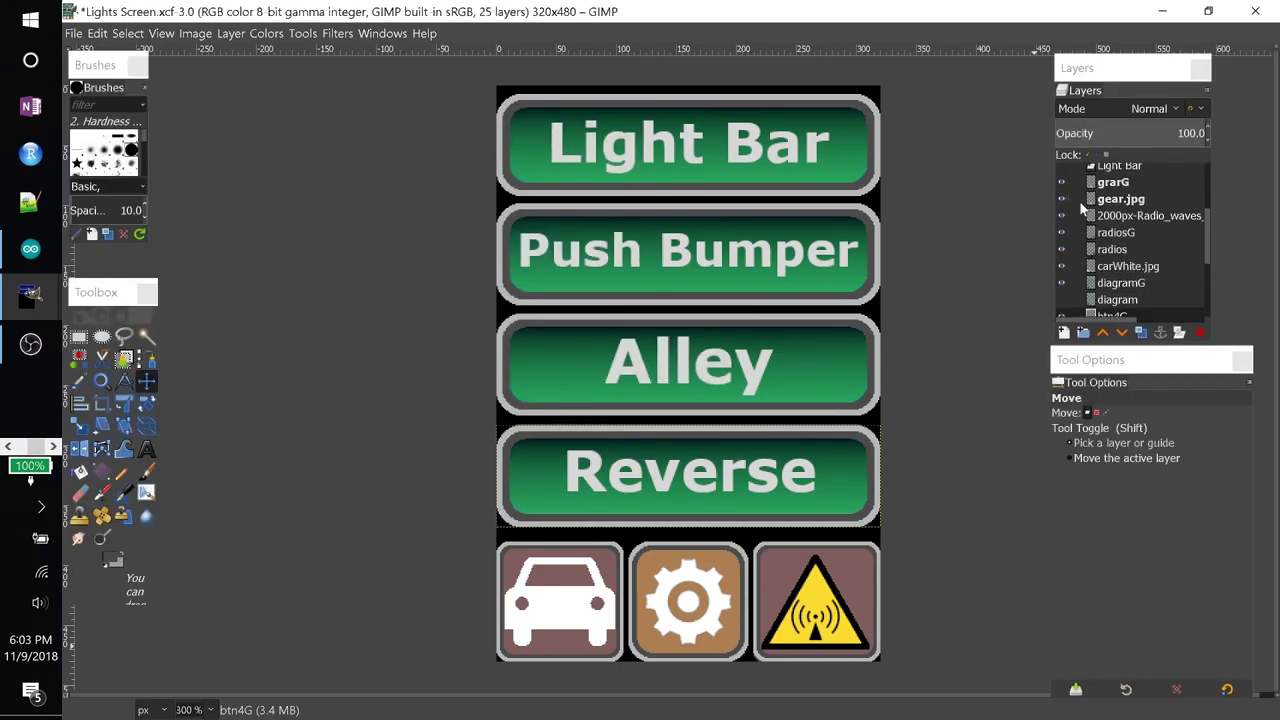
- Hide the green Reverse, Alley, Push Bumper and Light Bar layers (btn4G–btn1G) to reveal blue buttons
scroll(1097, 264, "down", 2)
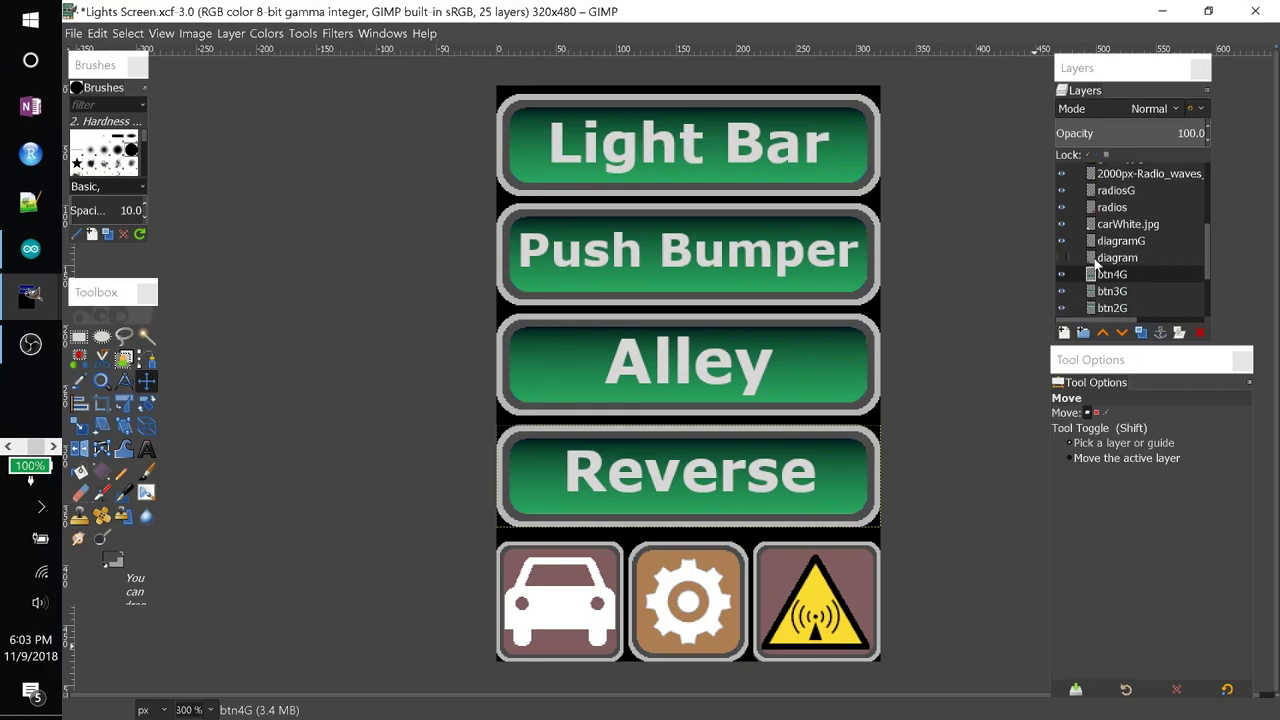
scroll(1083, 261, "down", 1)
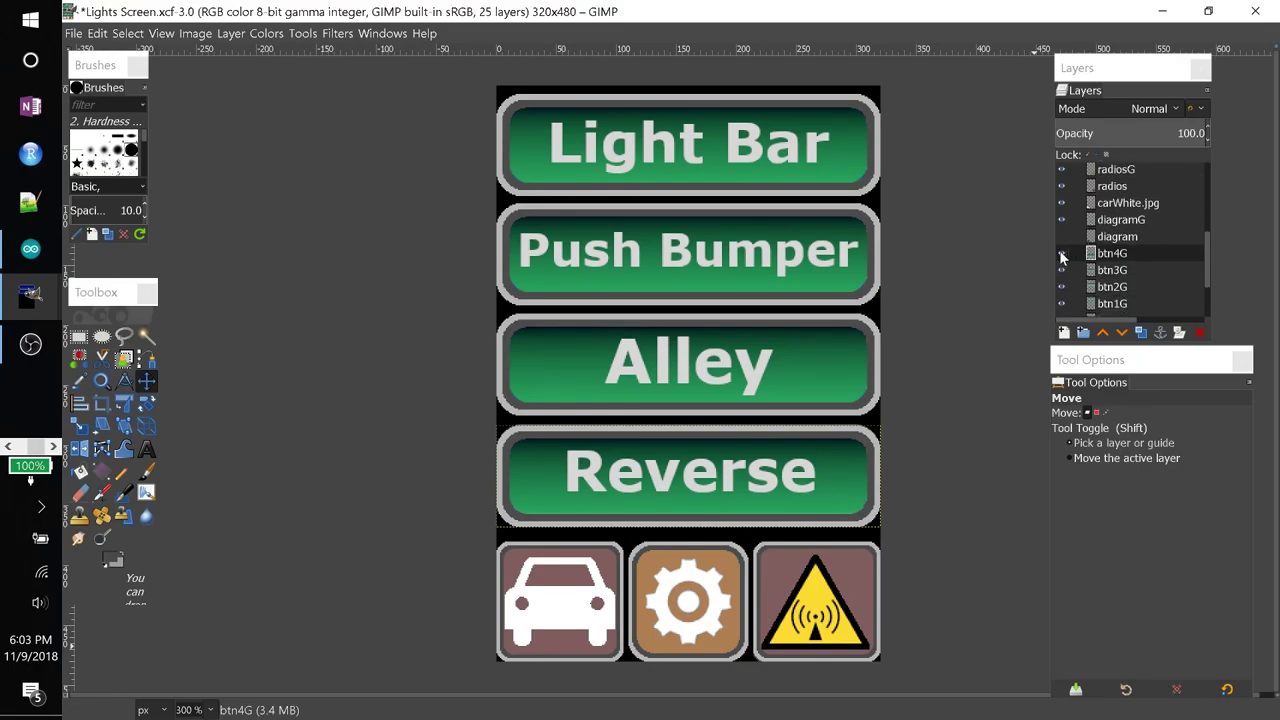
left_click(1062, 255)
left_click(1062, 270)
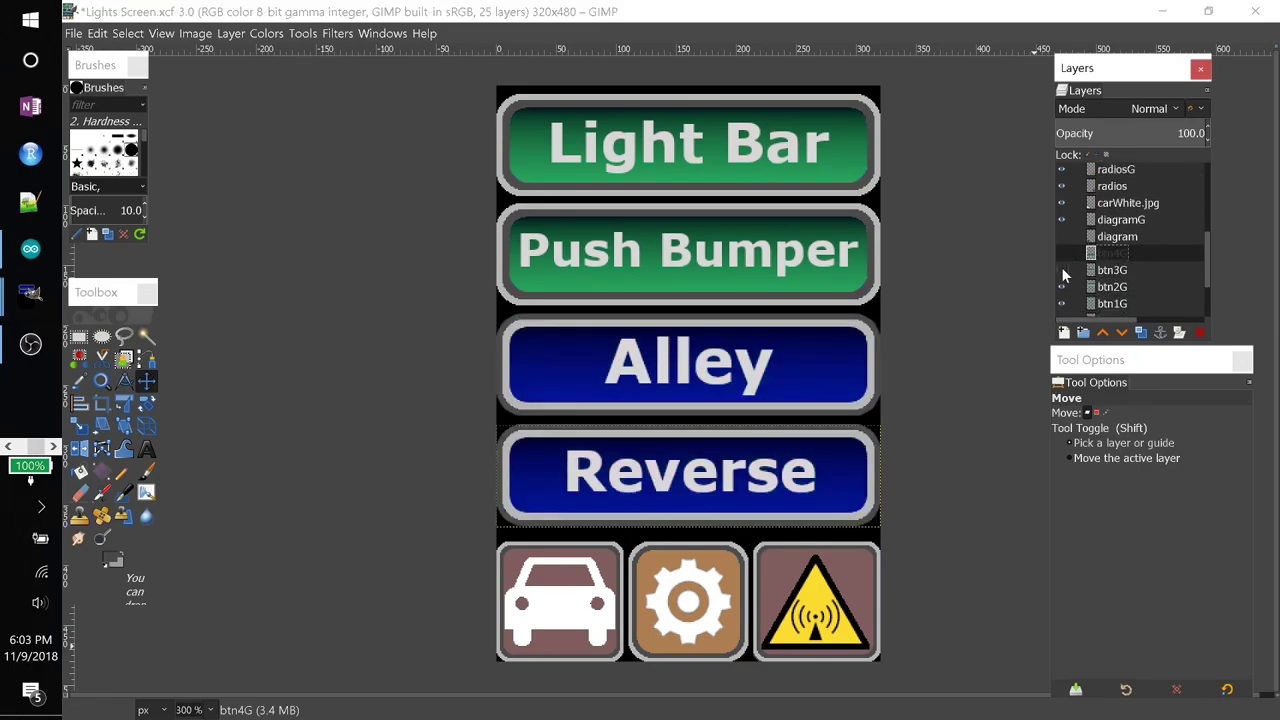
left_click(1062, 287)
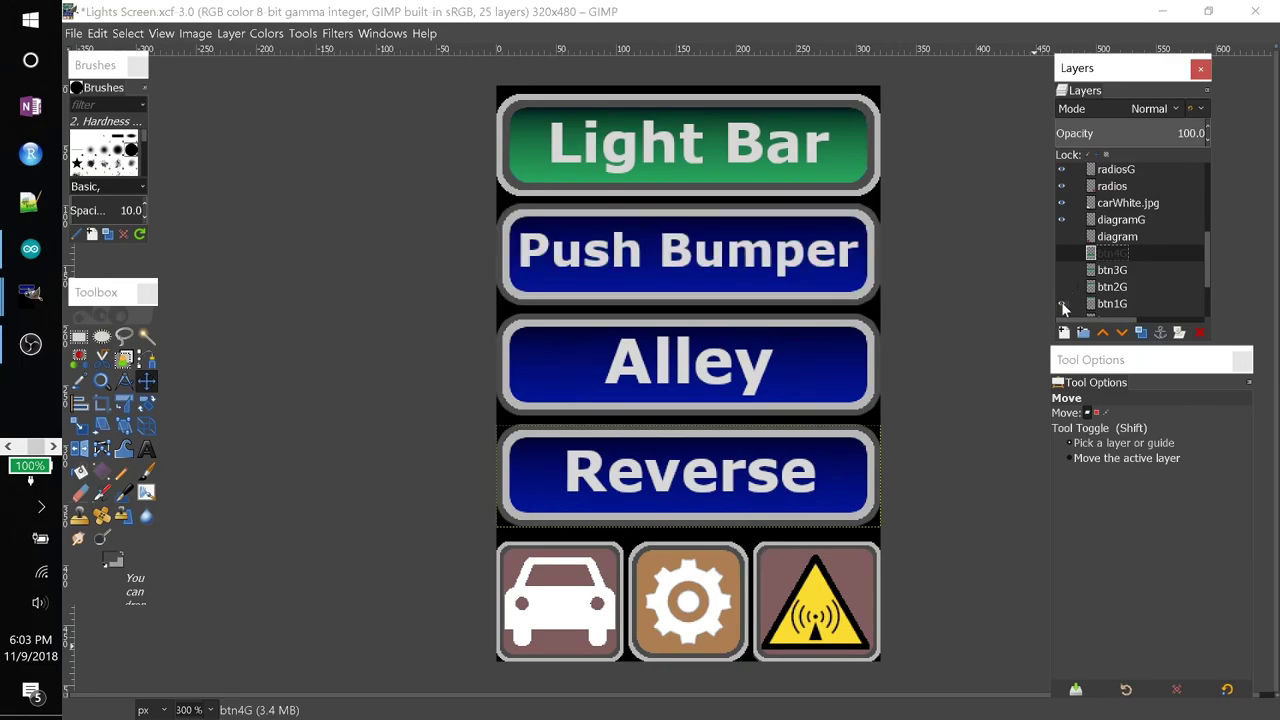
left_click(1062, 304)
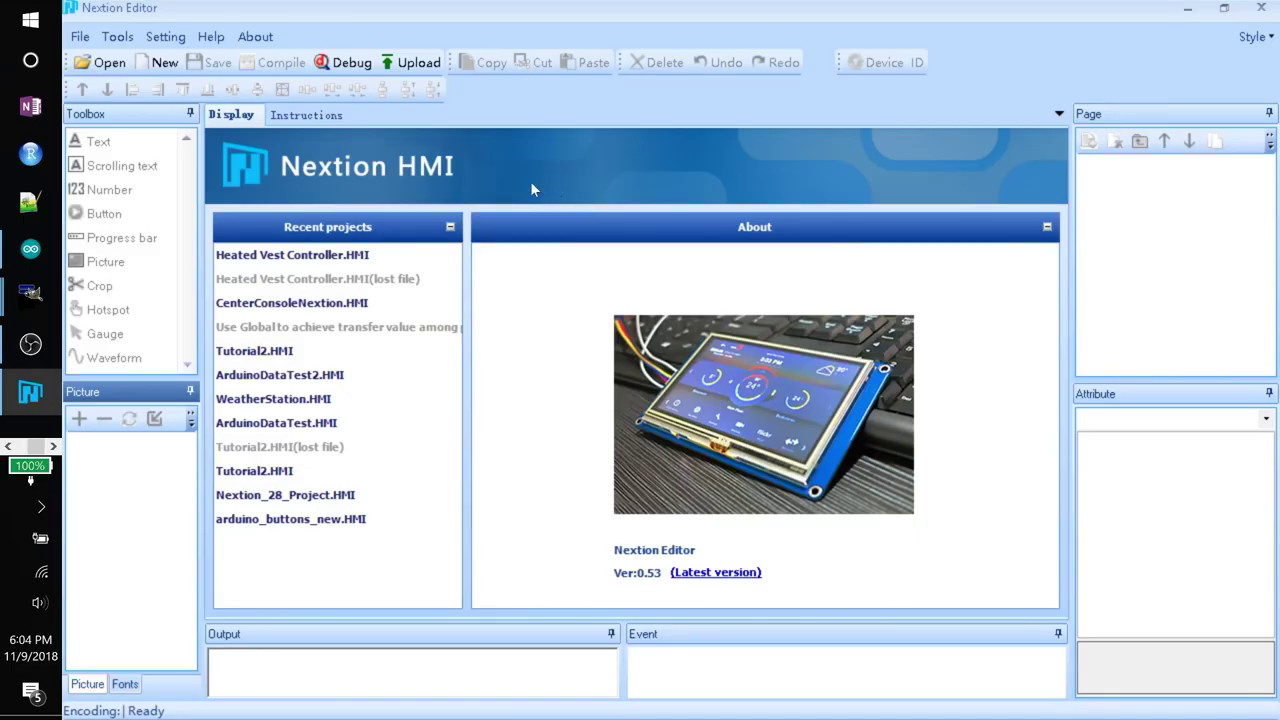
- Create project test.HMI for the Enhanced NX4832K035_011 display with 0° vertical orientation
left_click(160, 62)
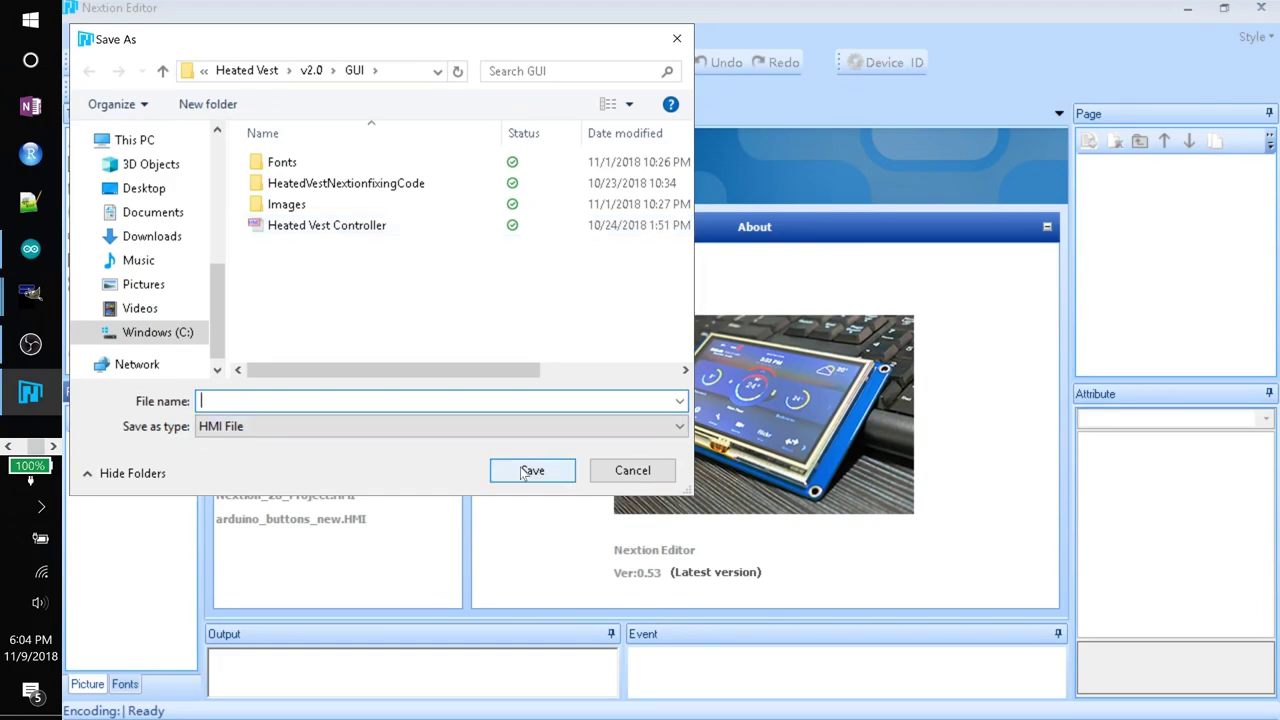
type("test")
key("Return")
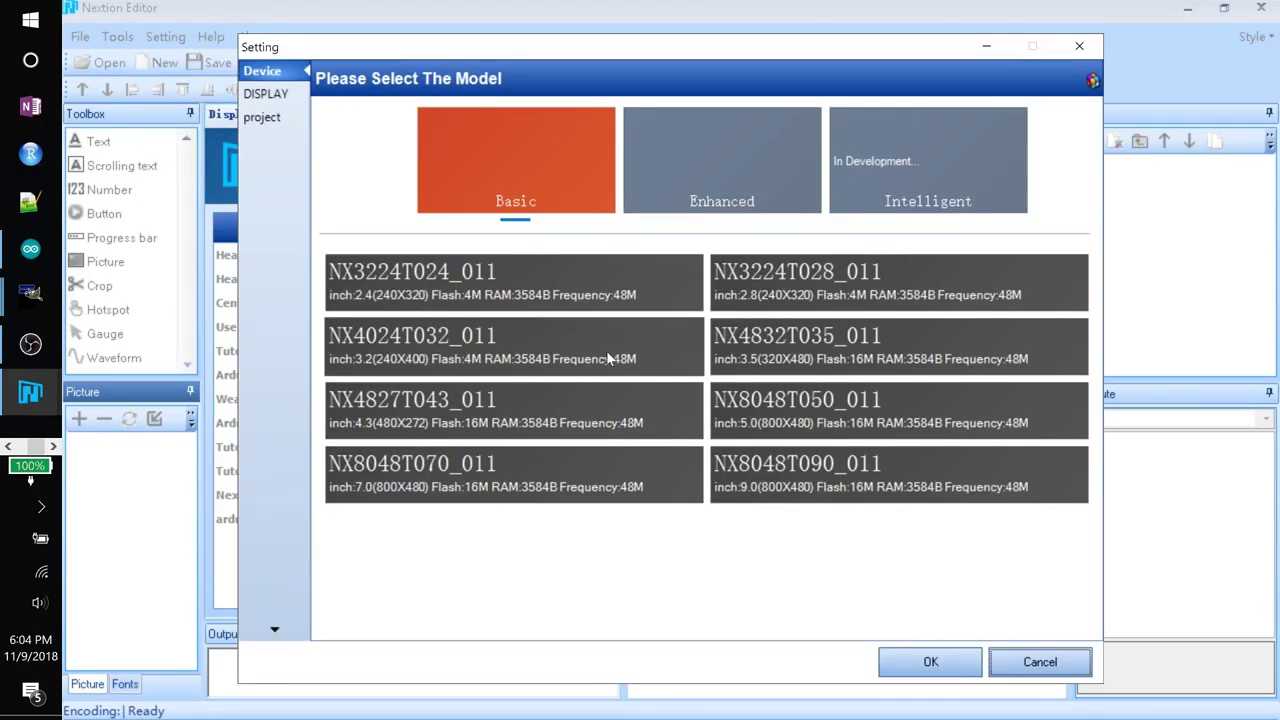
left_click(693, 168)
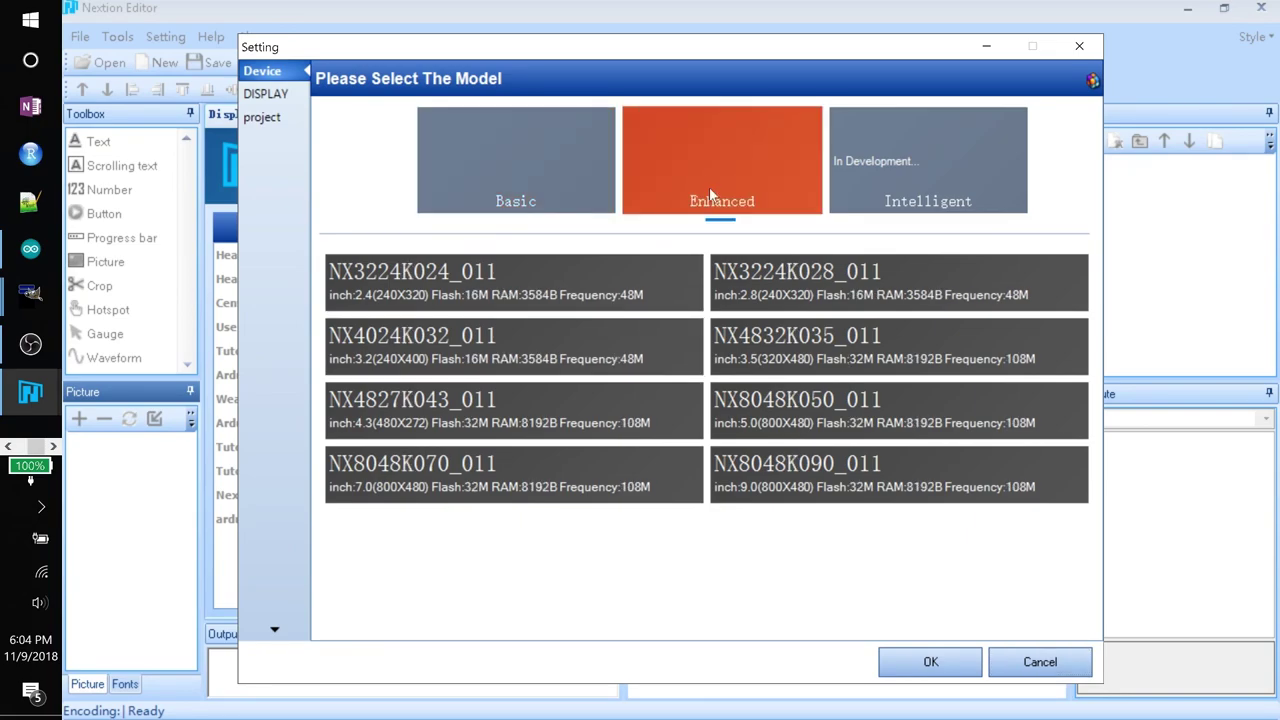
left_click(816, 348)
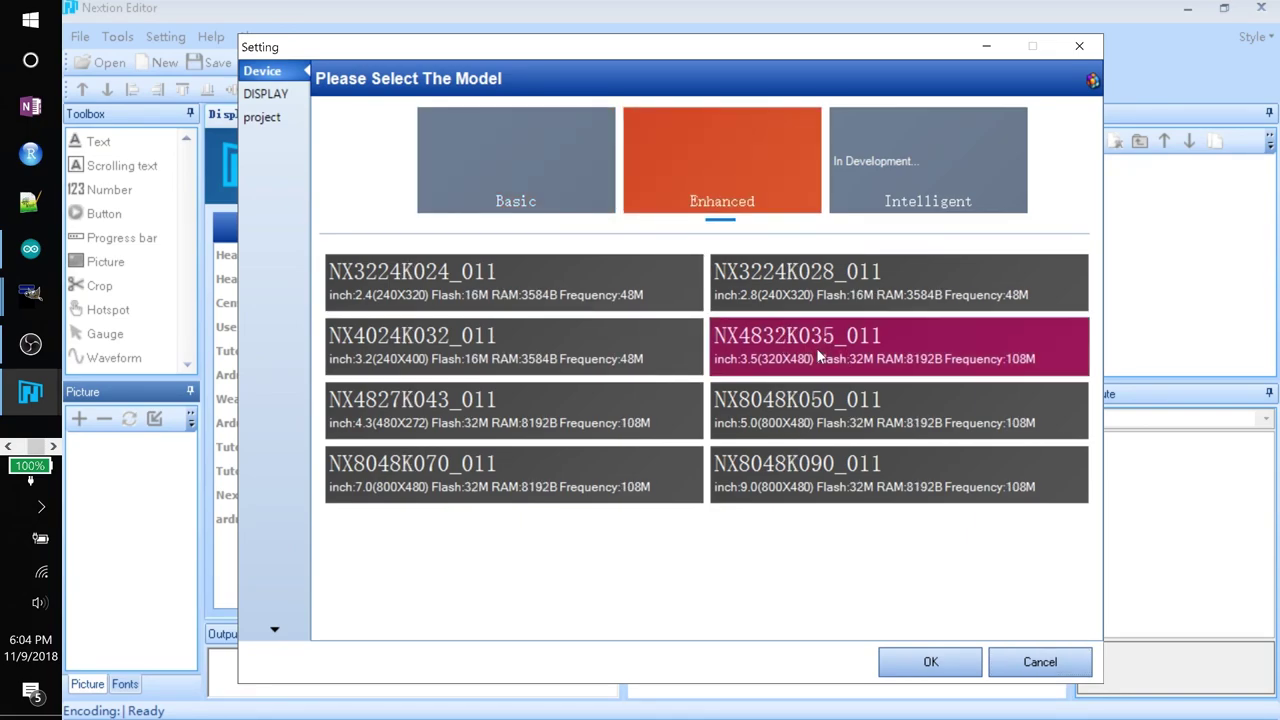
left_click(266, 93)
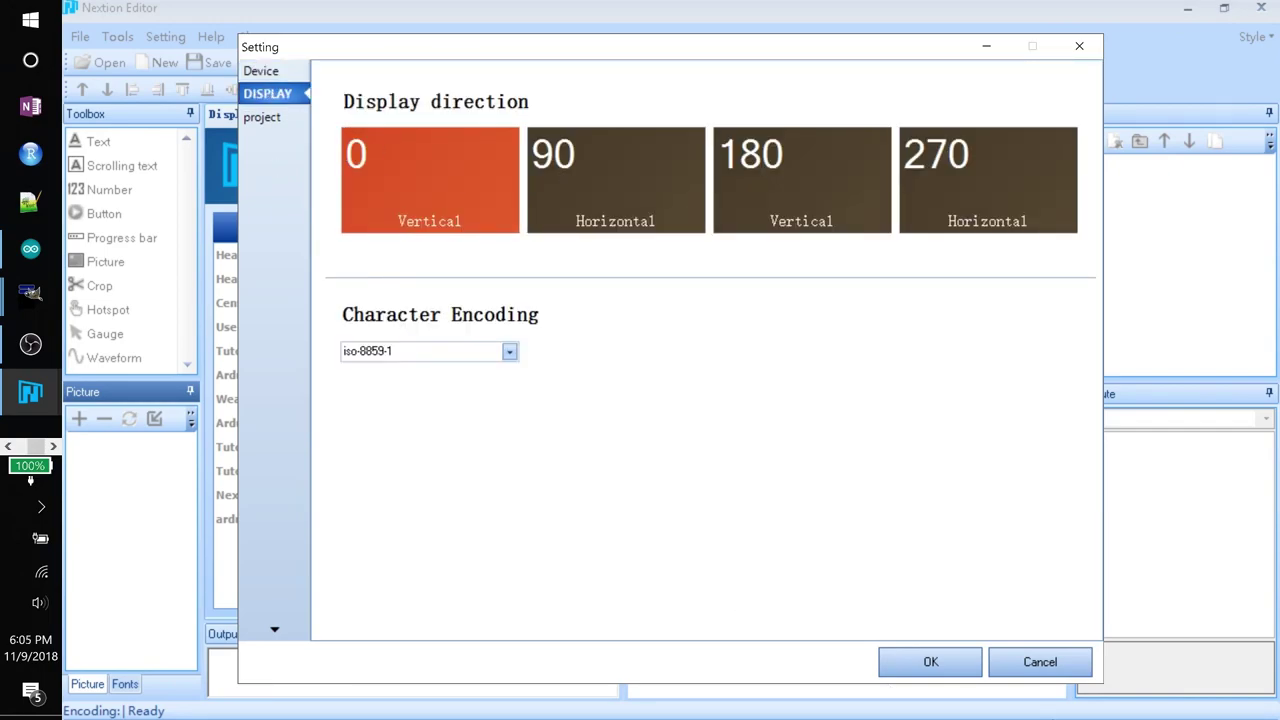
left_click(929, 662)
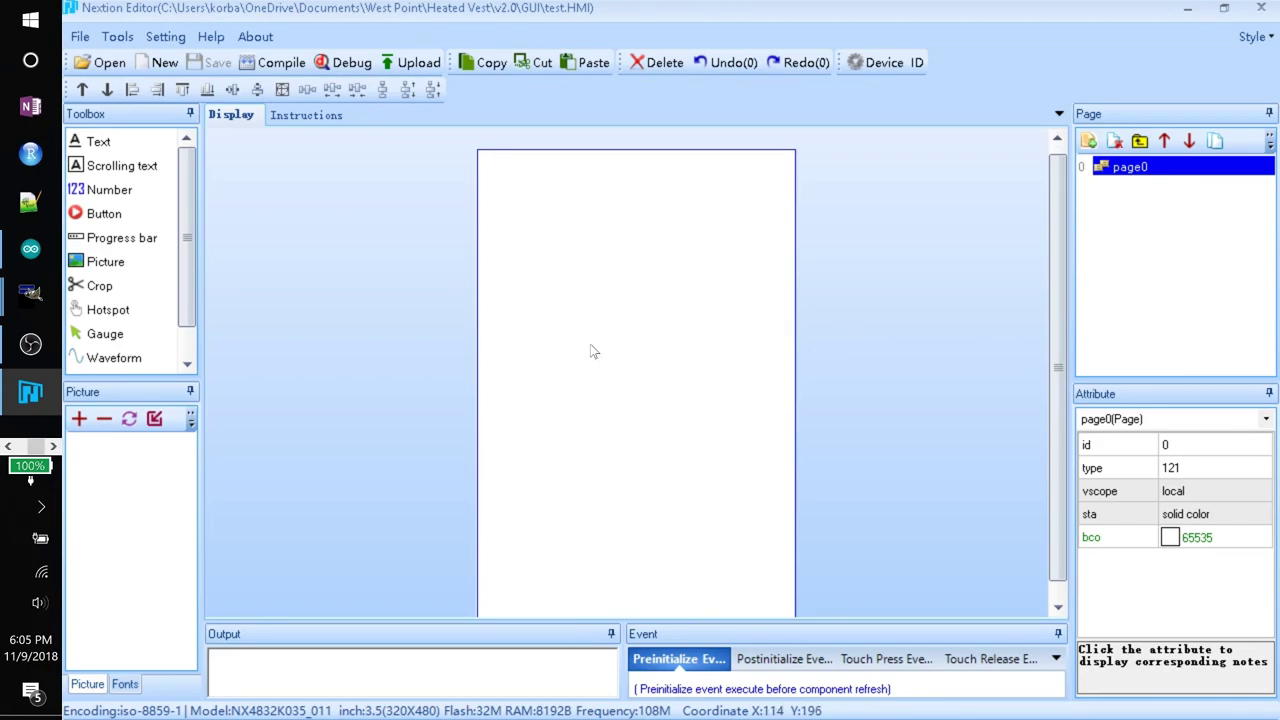
- Import the Lights Screen and Lights Screen Gray images as project pictures
left_click(77, 420)
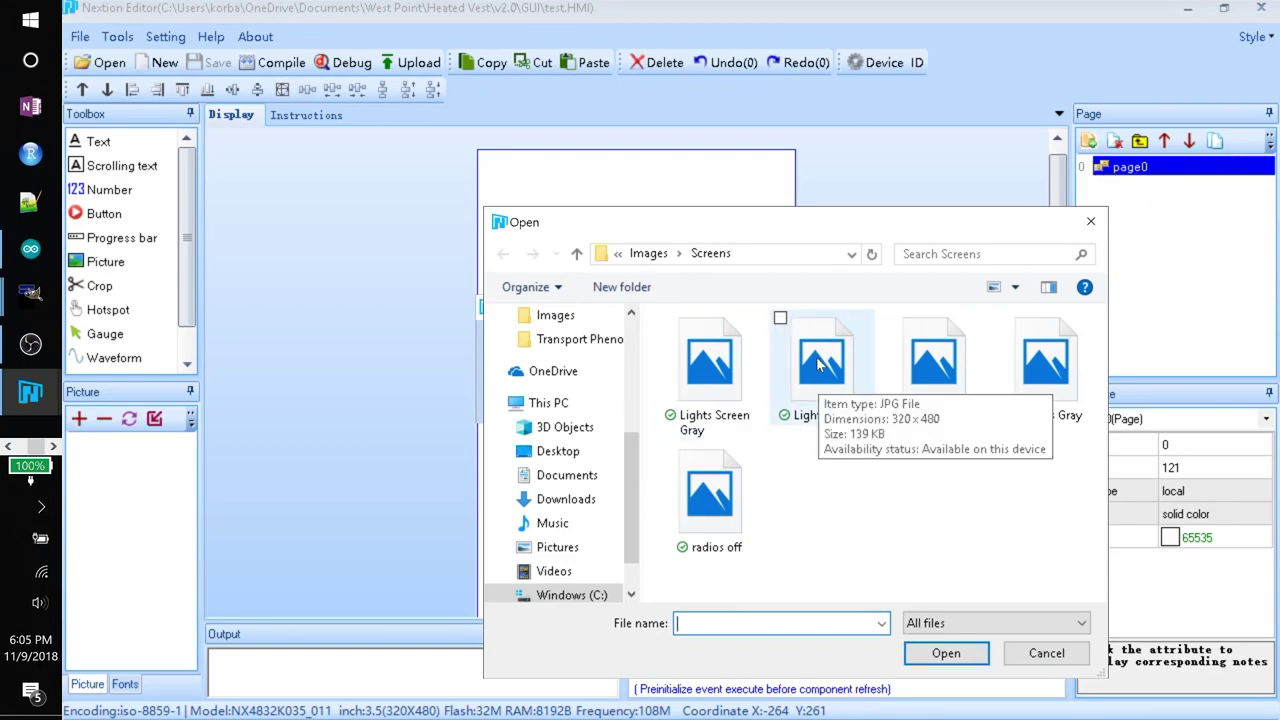
double_click(840, 338)
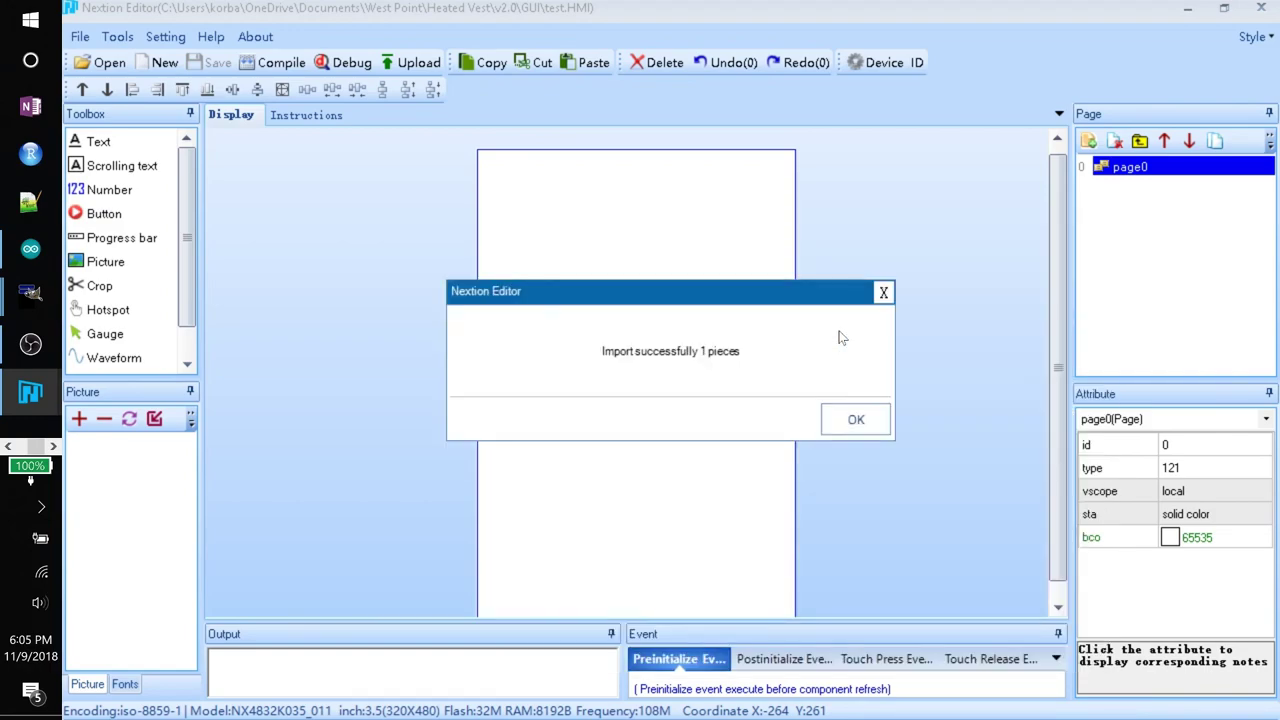
left_click(847, 421)
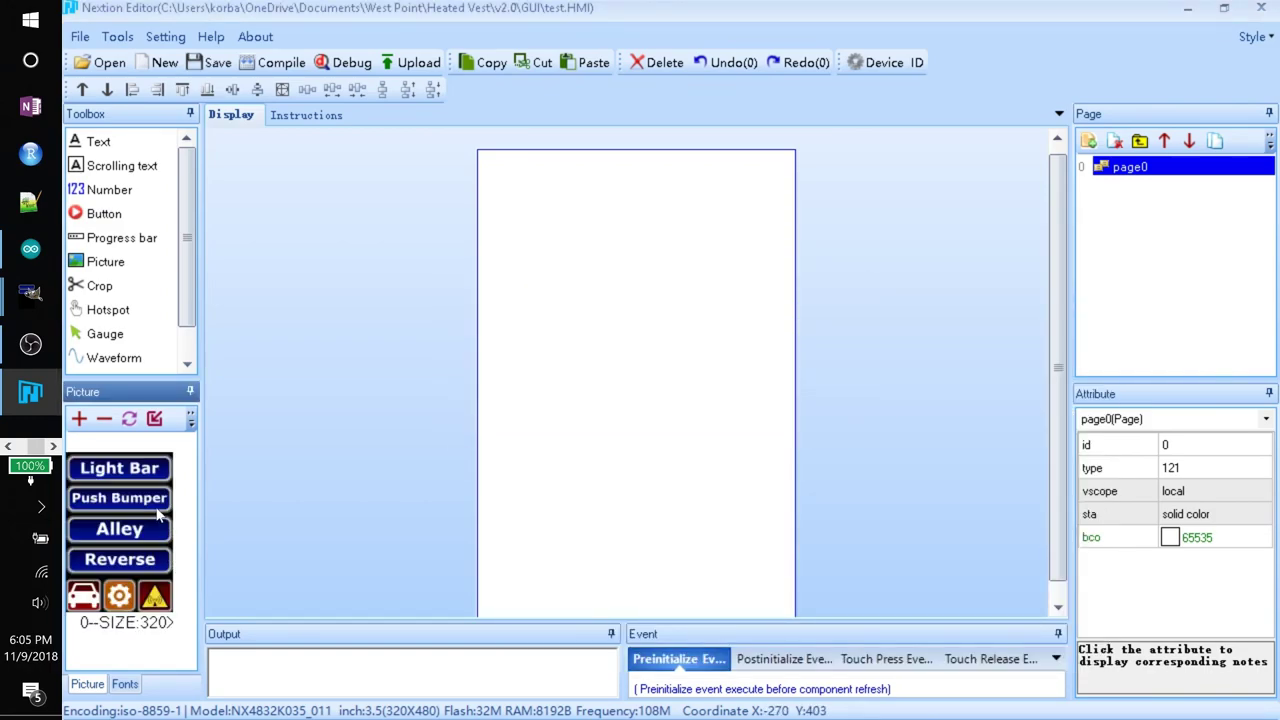
left_click(79, 418)
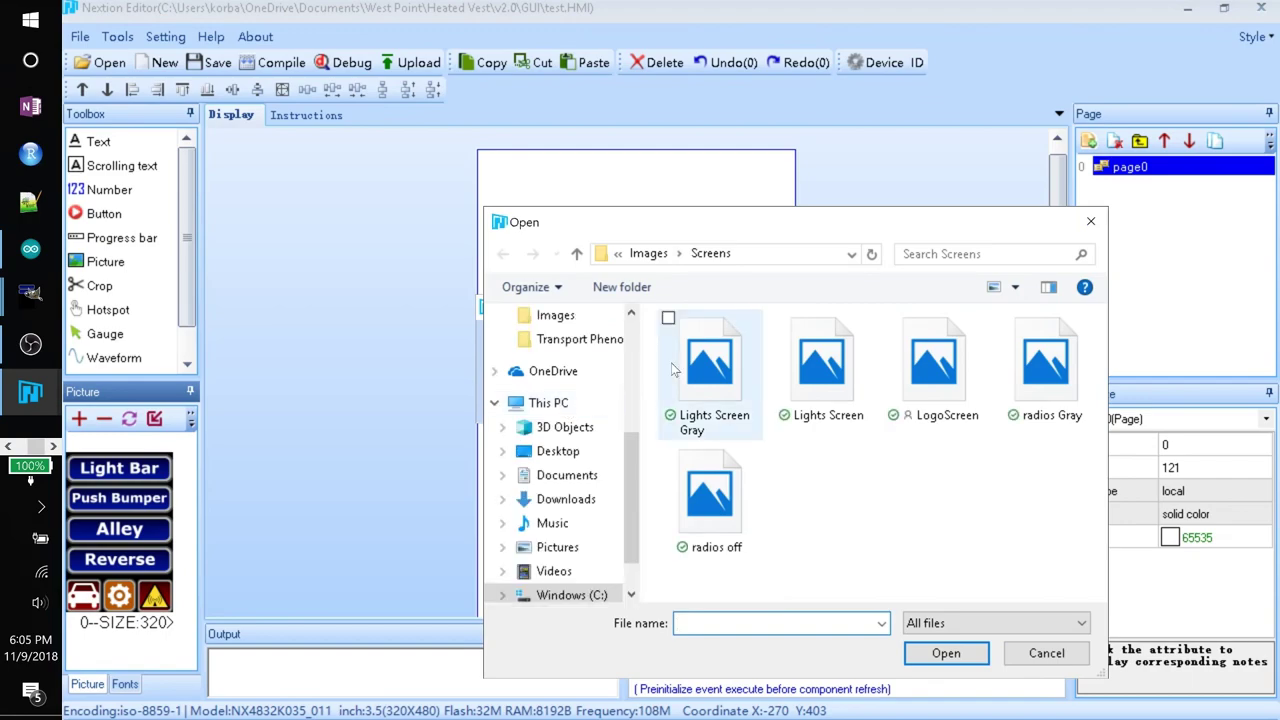
double_click(685, 360)
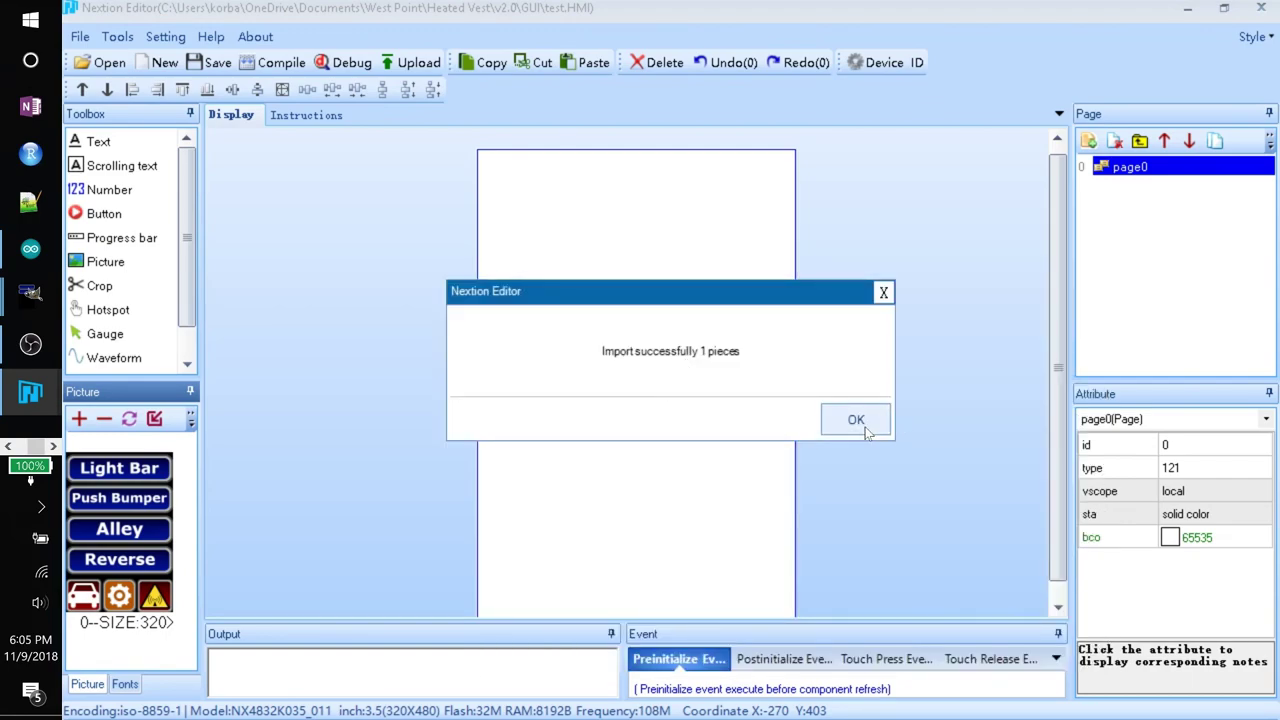
left_click(850, 421)
- Set page0's background fill to image, using picture 0
scroll(113, 562, "down", 3)
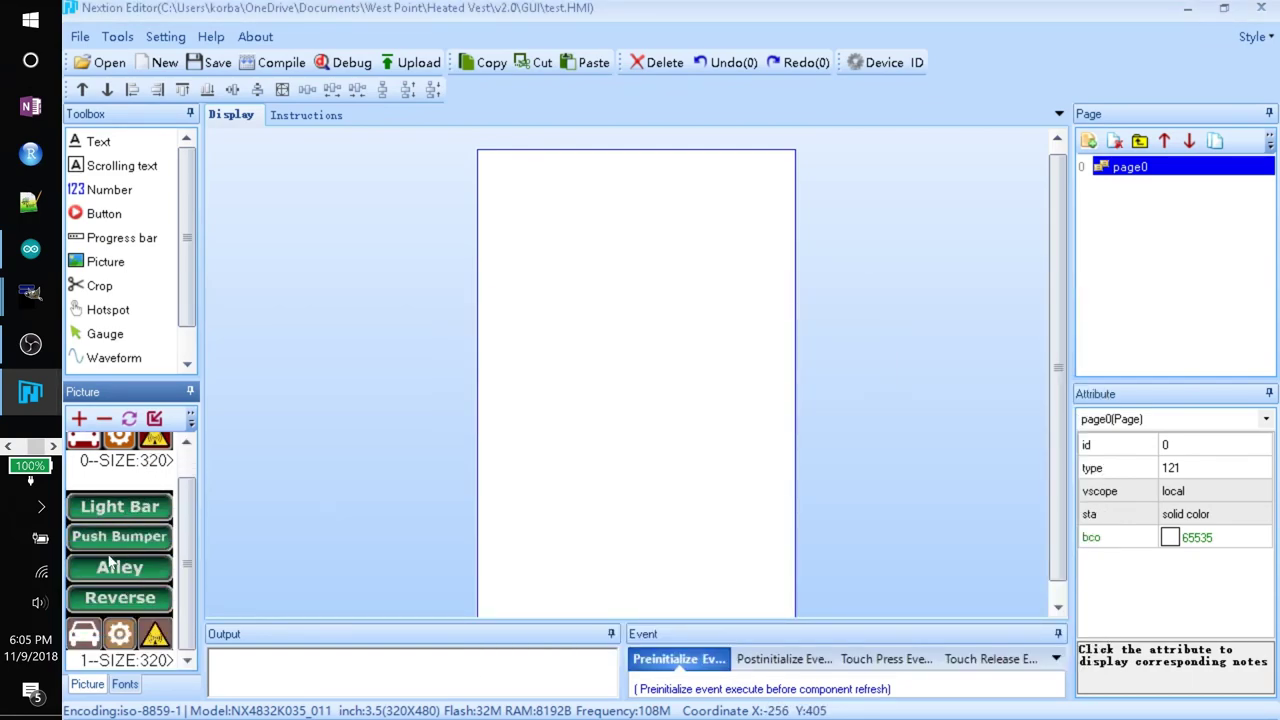
scroll(117, 545, "up", 3)
left_click(120, 530)
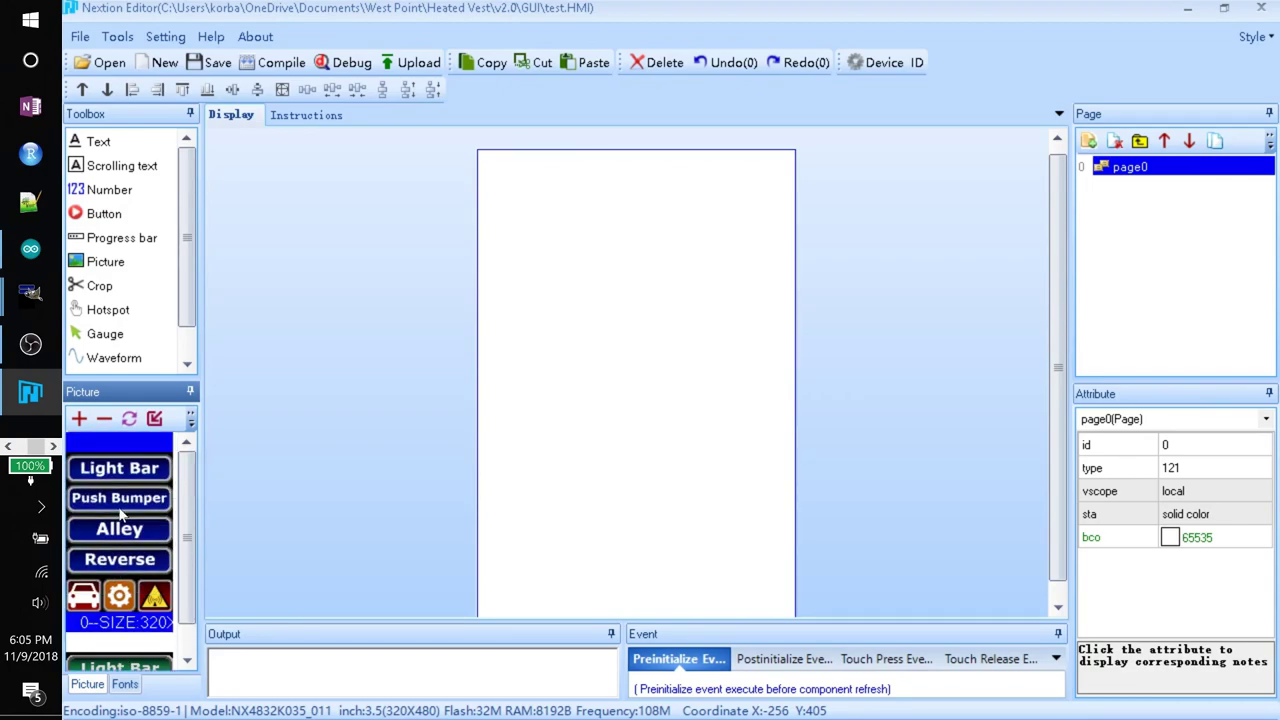
left_click(1187, 513)
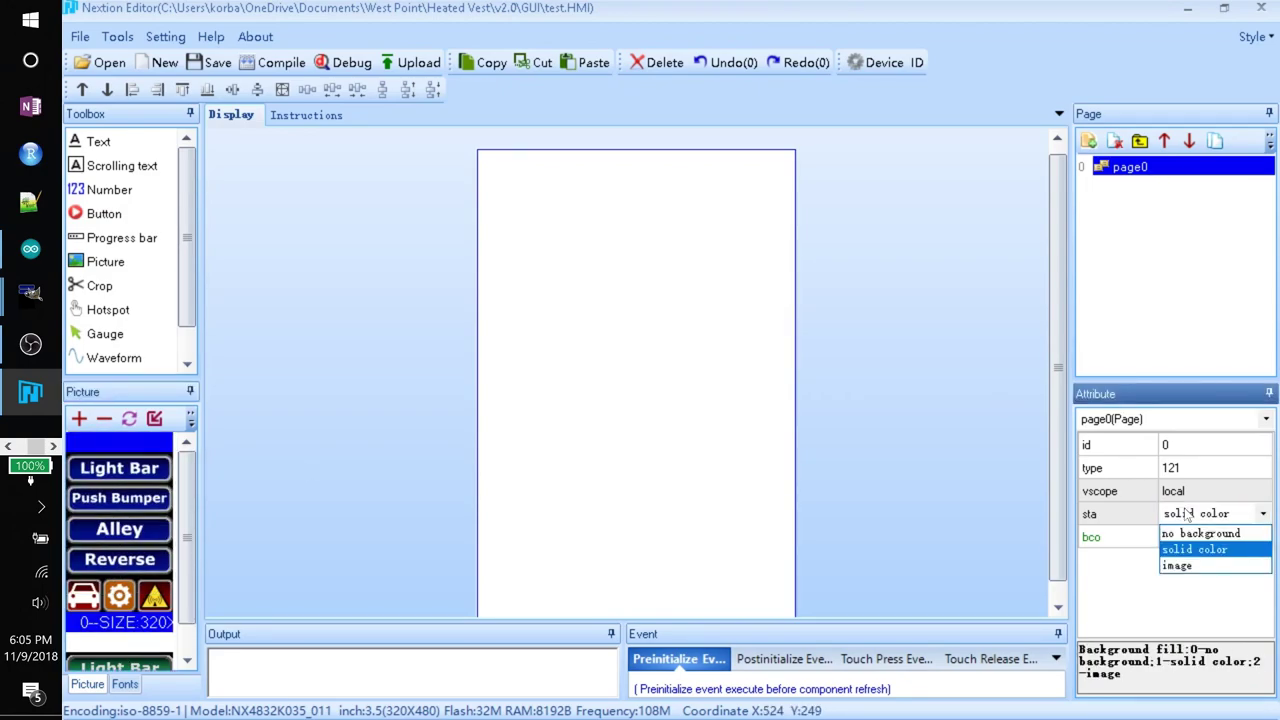
left_click(1191, 567)
left_click(1191, 537)
left_click(1193, 538)
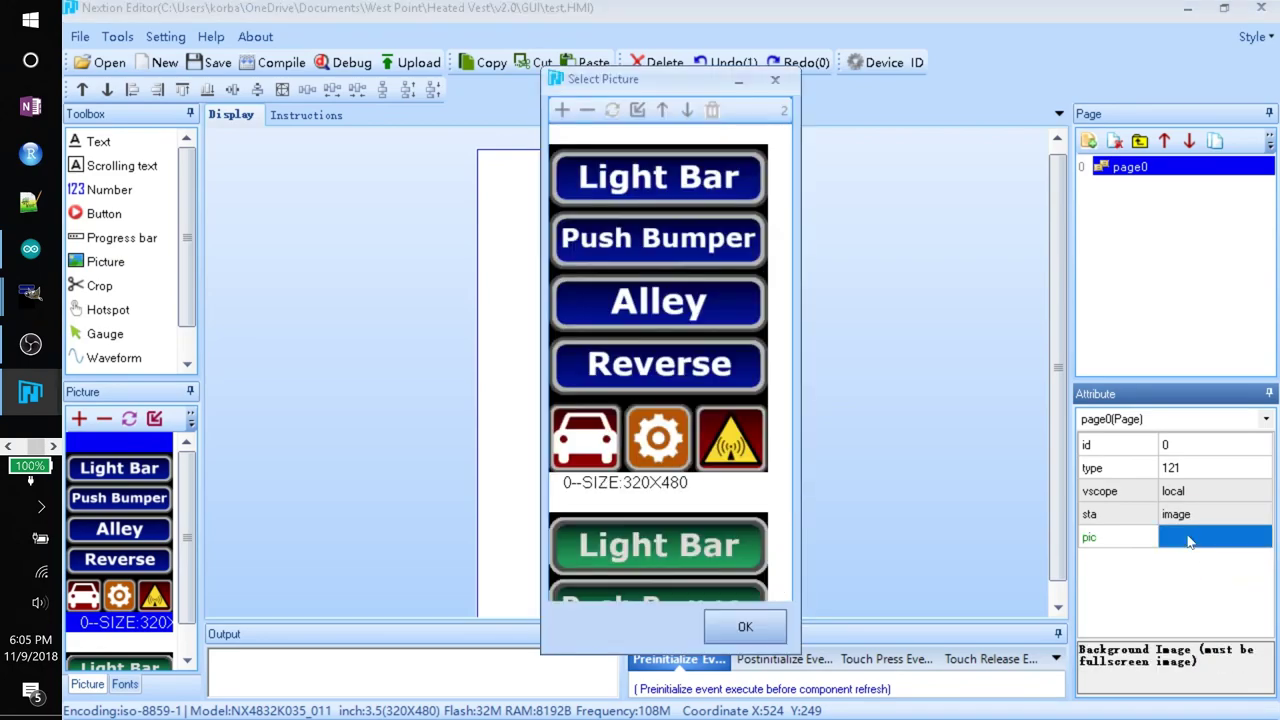
left_click(727, 624)
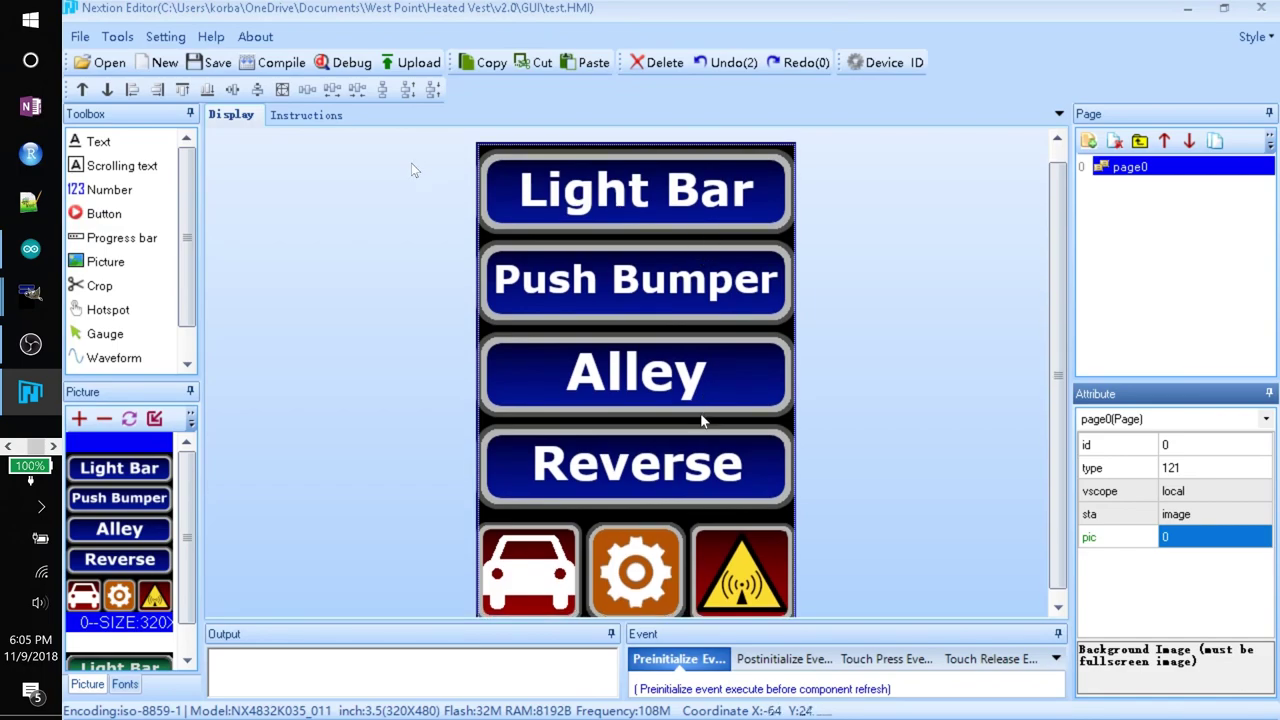
- Place dual-state button bt0, sized full page width to cover the Light Bar bar
left_click(104, 213)
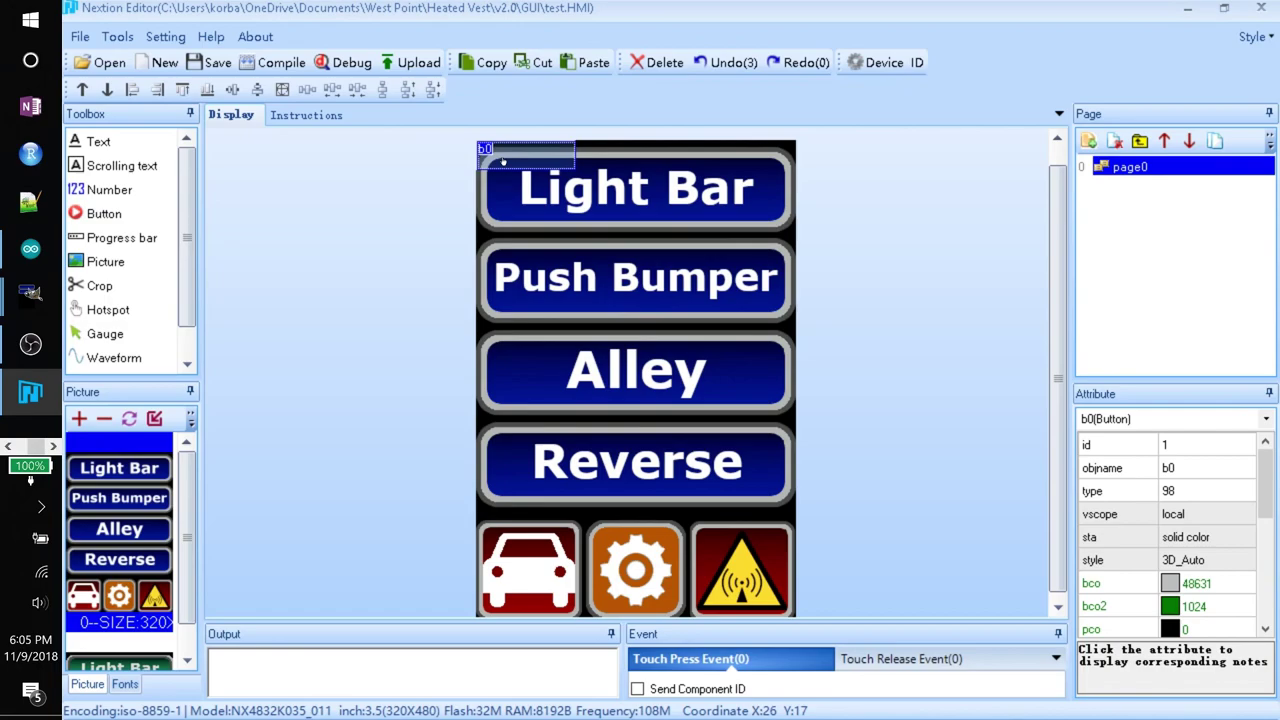
key("Delete")
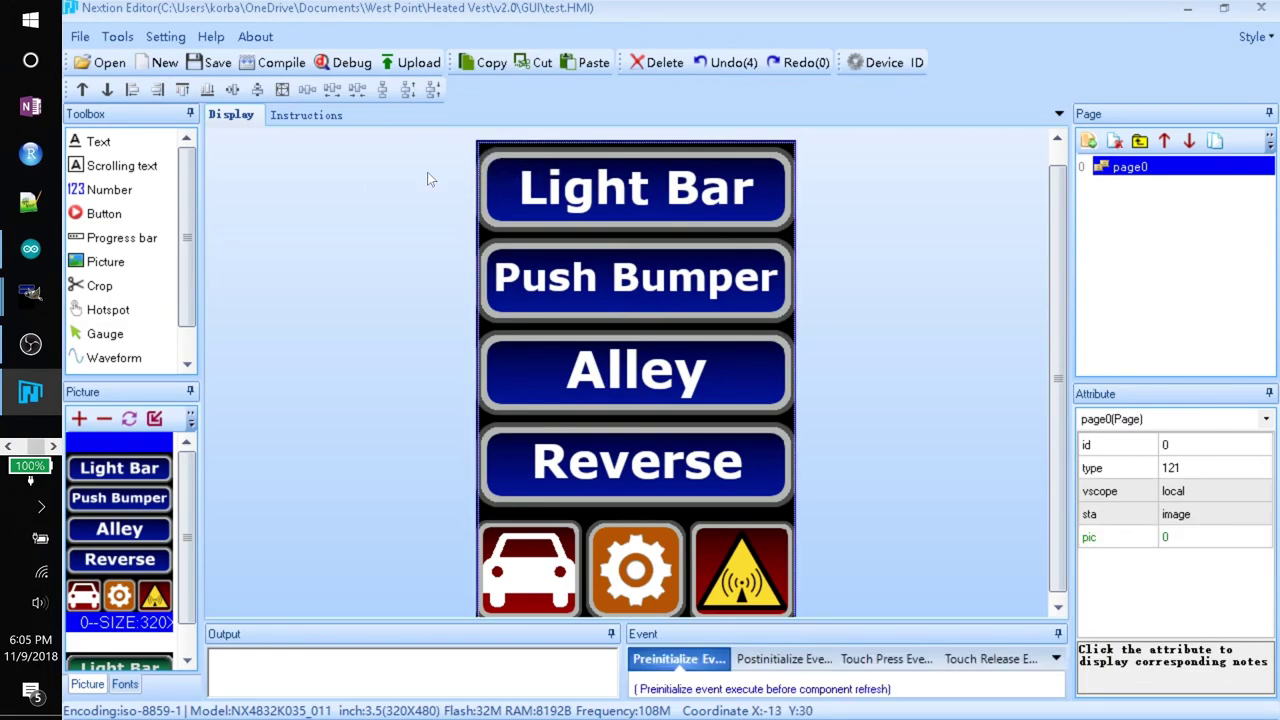
scroll(82, 253, "down", 3)
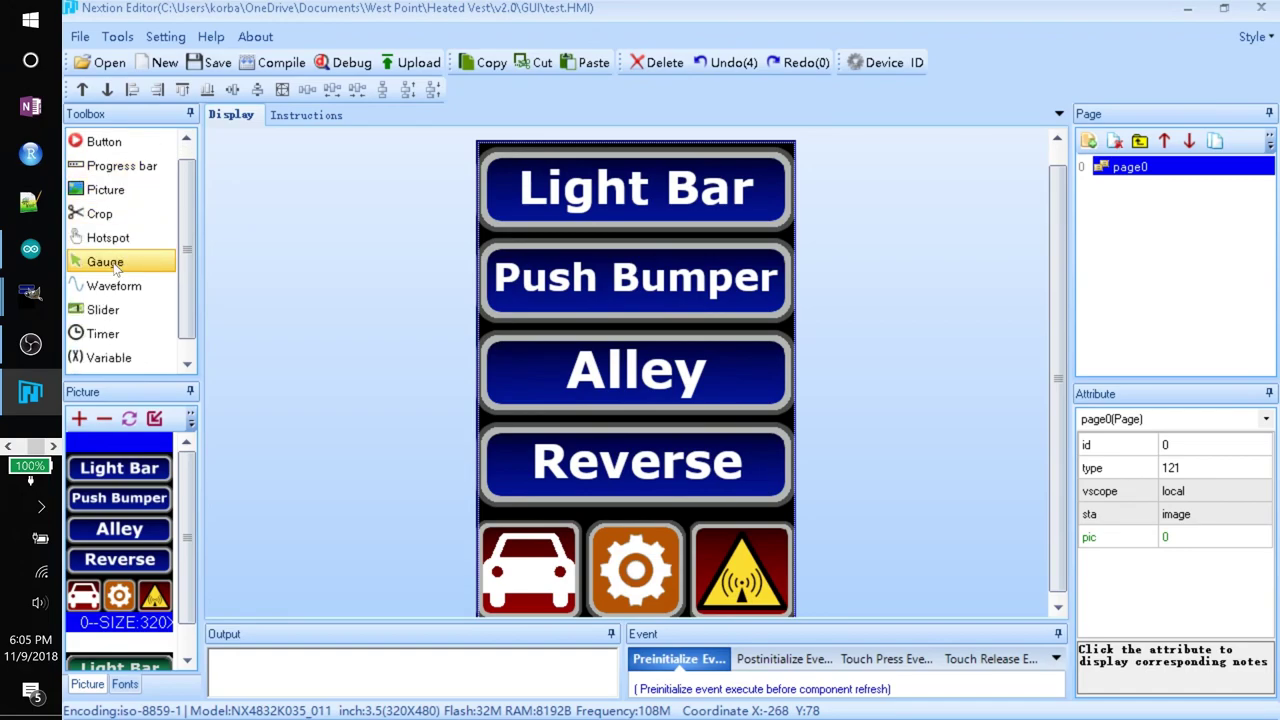
left_click(128, 309)
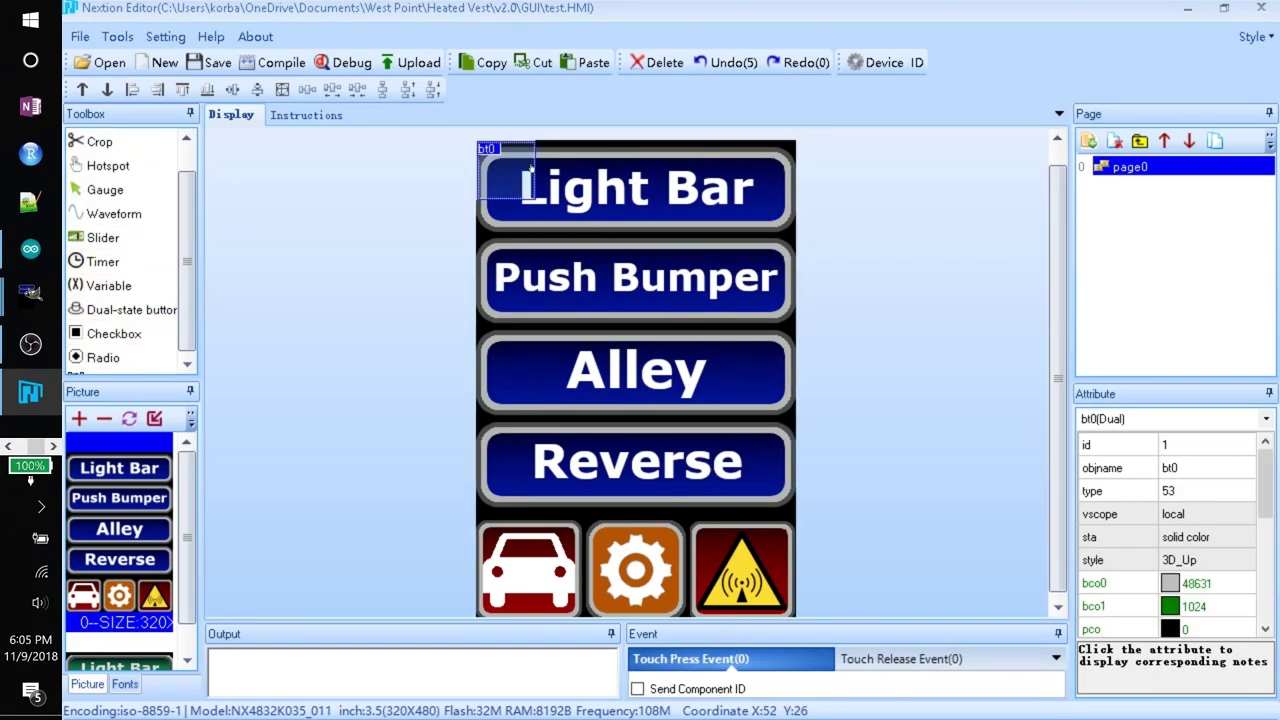
left_click_drag(535, 160, 815, 160)
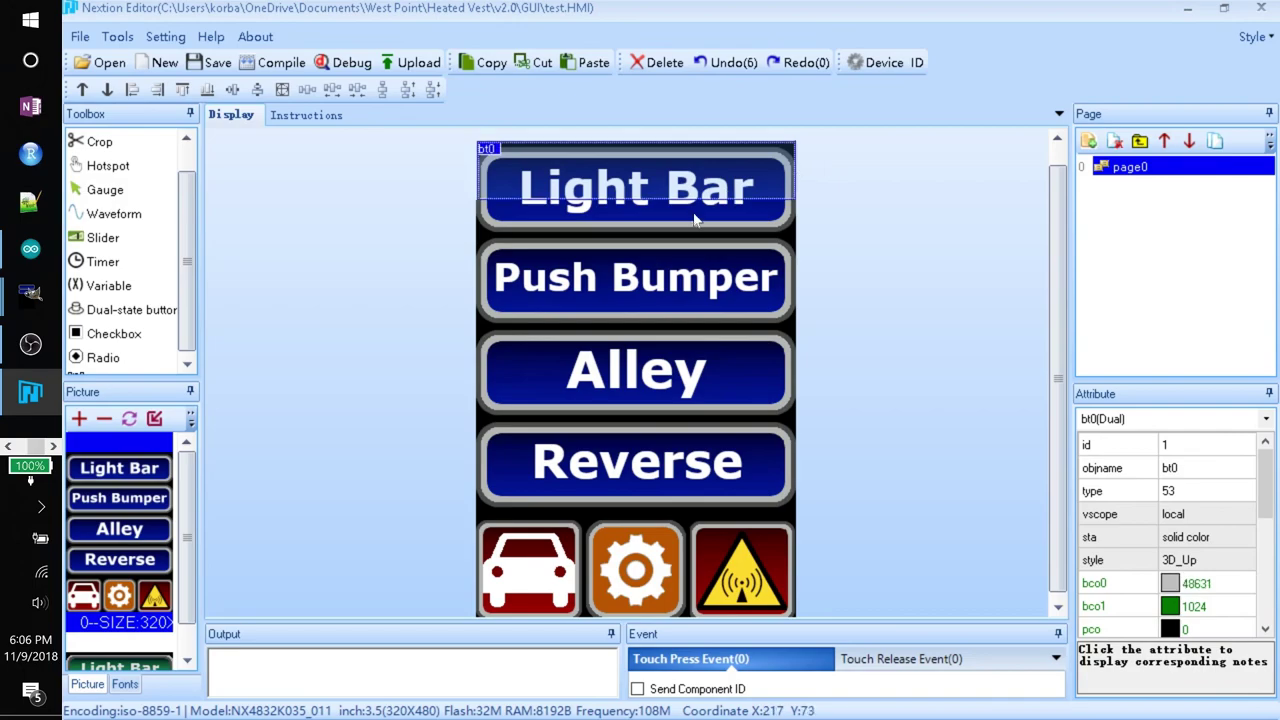
left_click_drag(693, 198, 689, 232)
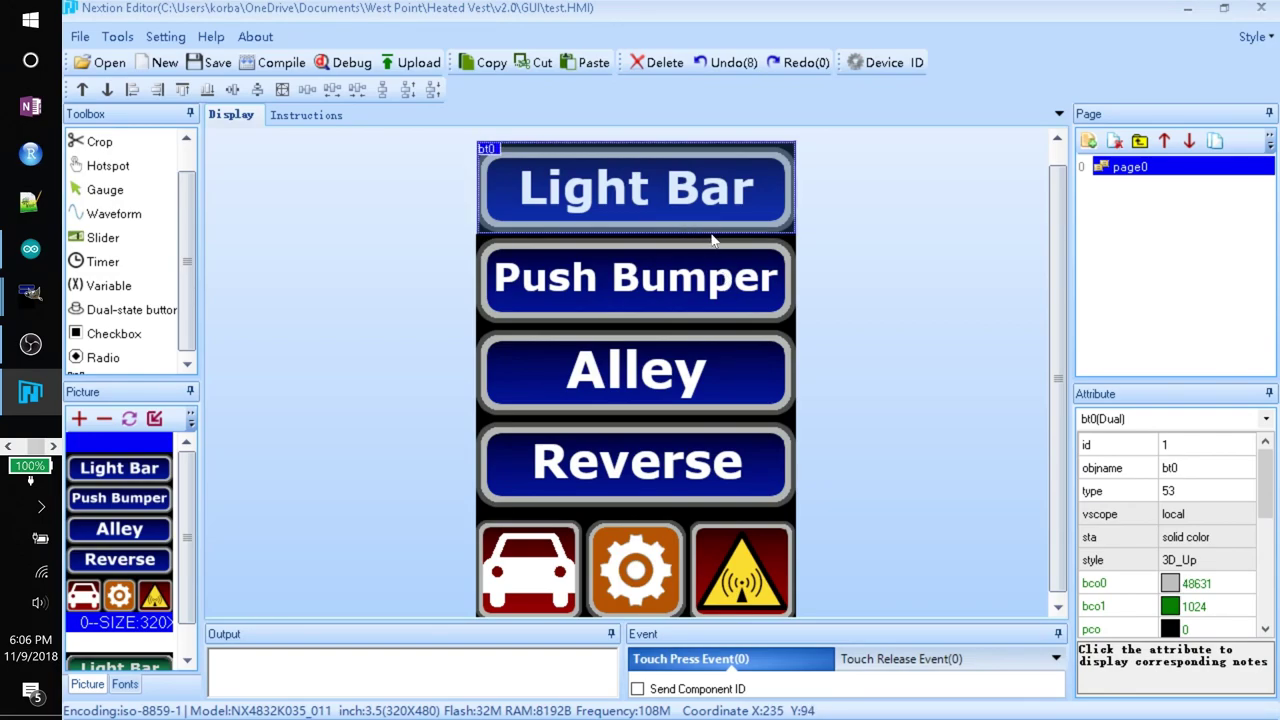
left_click_drag(714, 233, 714, 232)
left_click(714, 233)
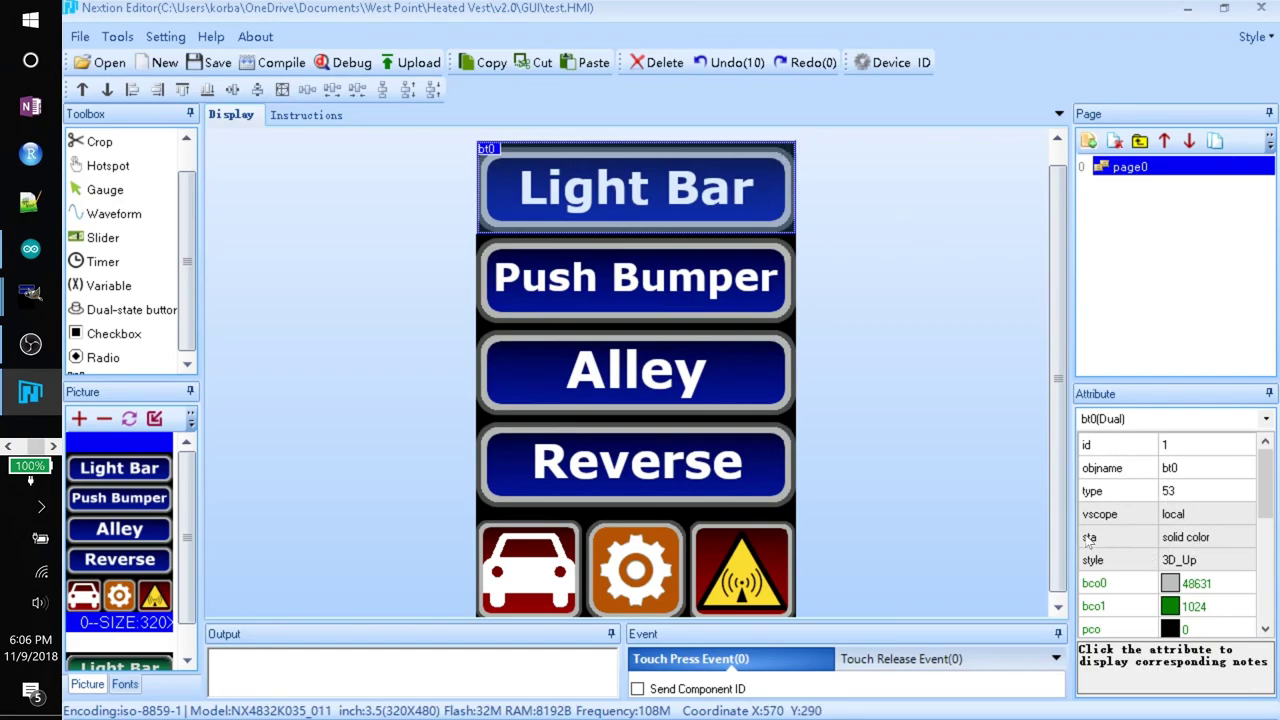
- Give bt0 a crop-image background: picture 0 when released, picture 1 (green) when pressed
left_click(1172, 540)
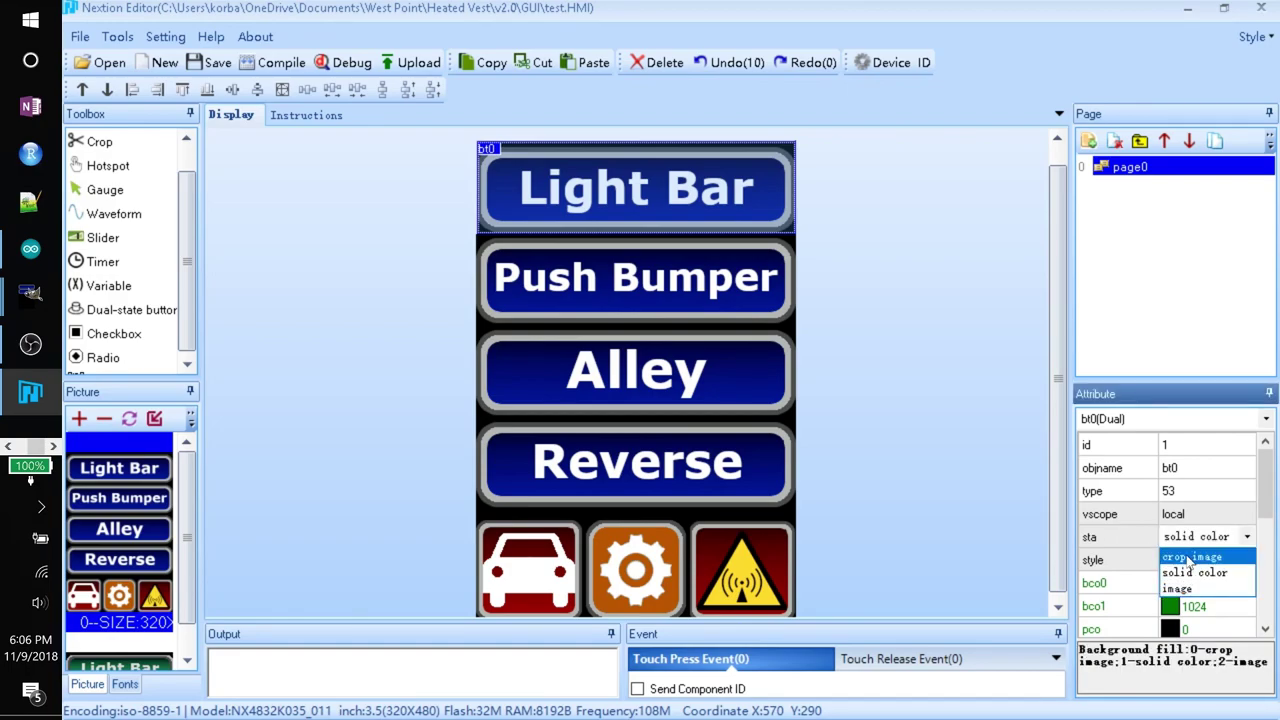
left_click(1186, 557)
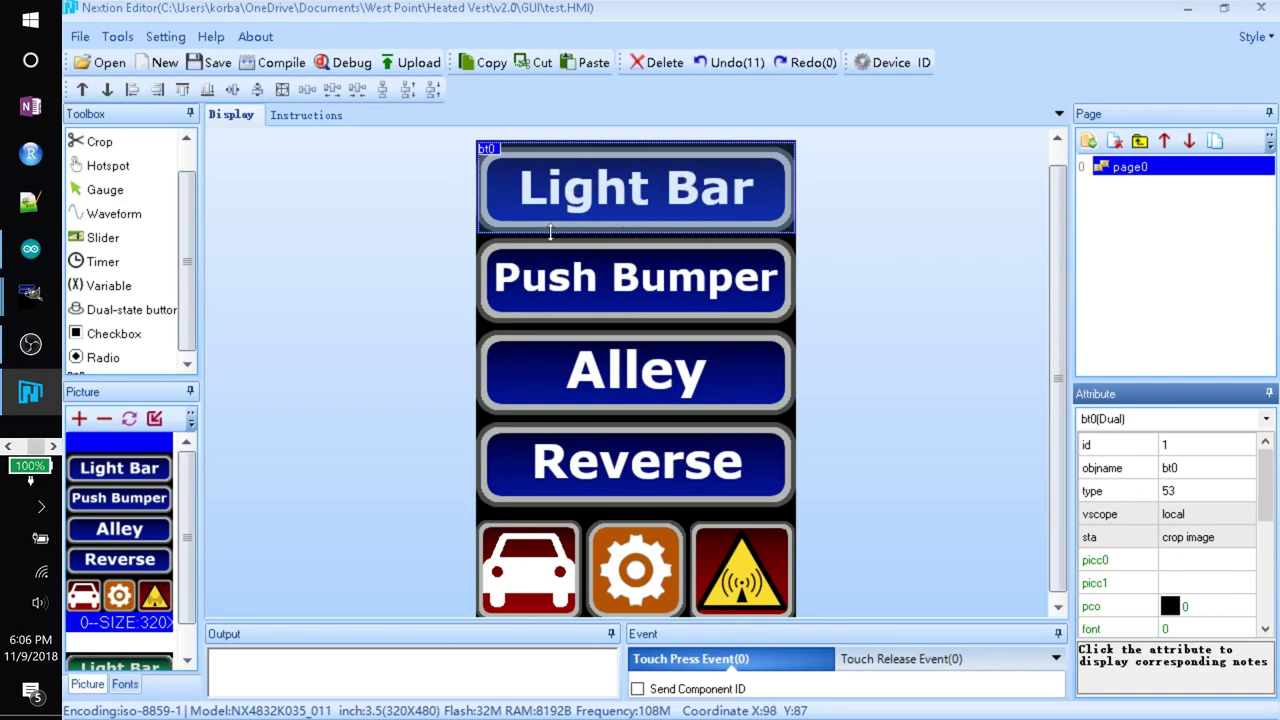
double_click(1175, 562)
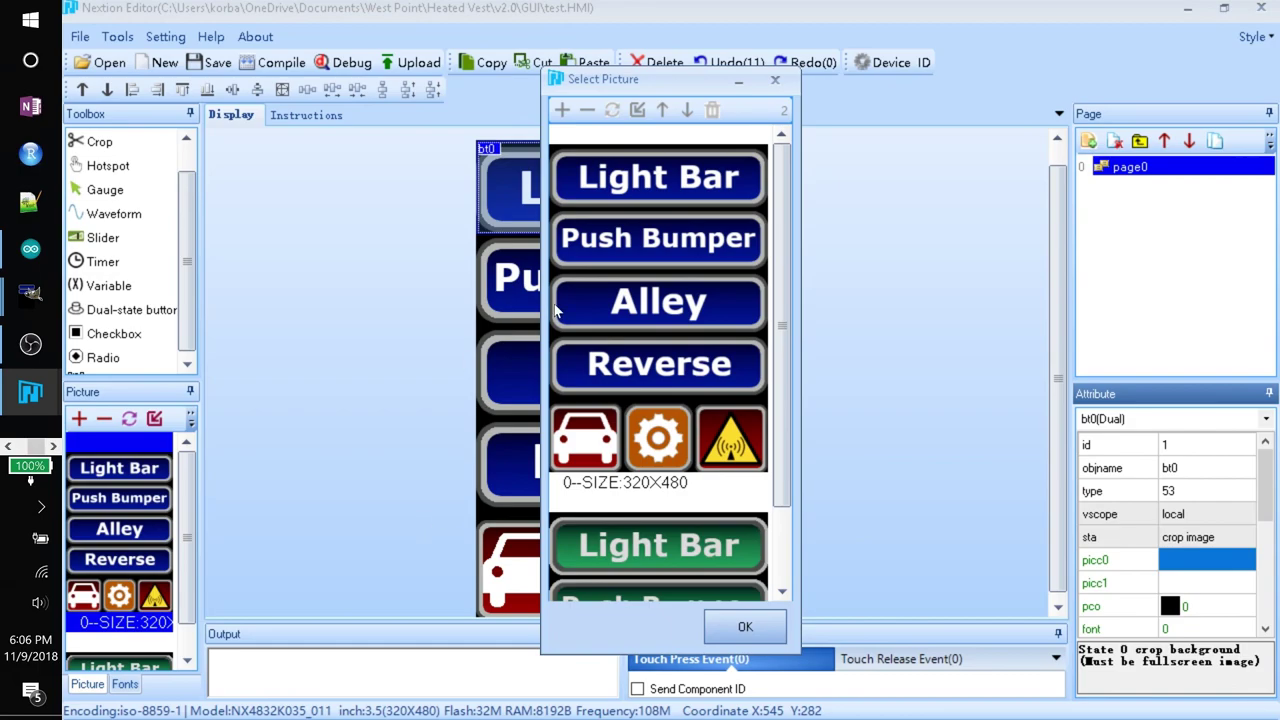
left_click(590, 218)
left_click(762, 628)
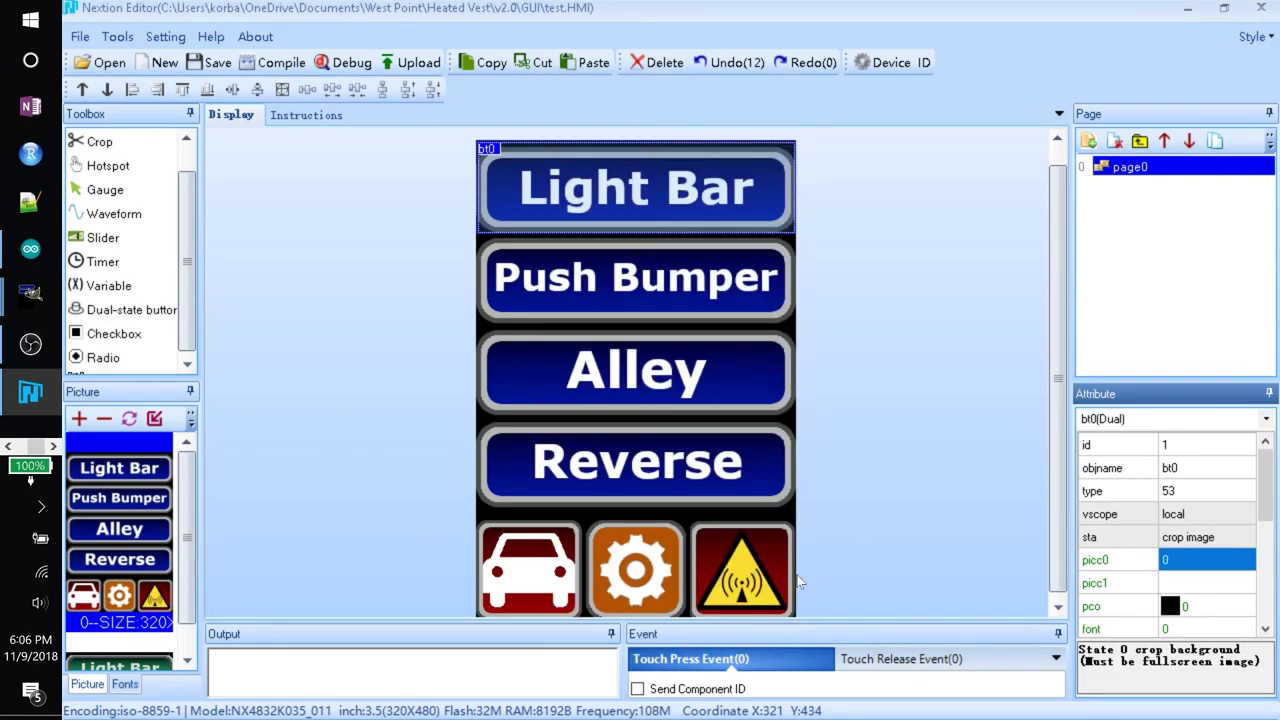
double_click(1177, 586)
scroll(567, 383, "down", 2)
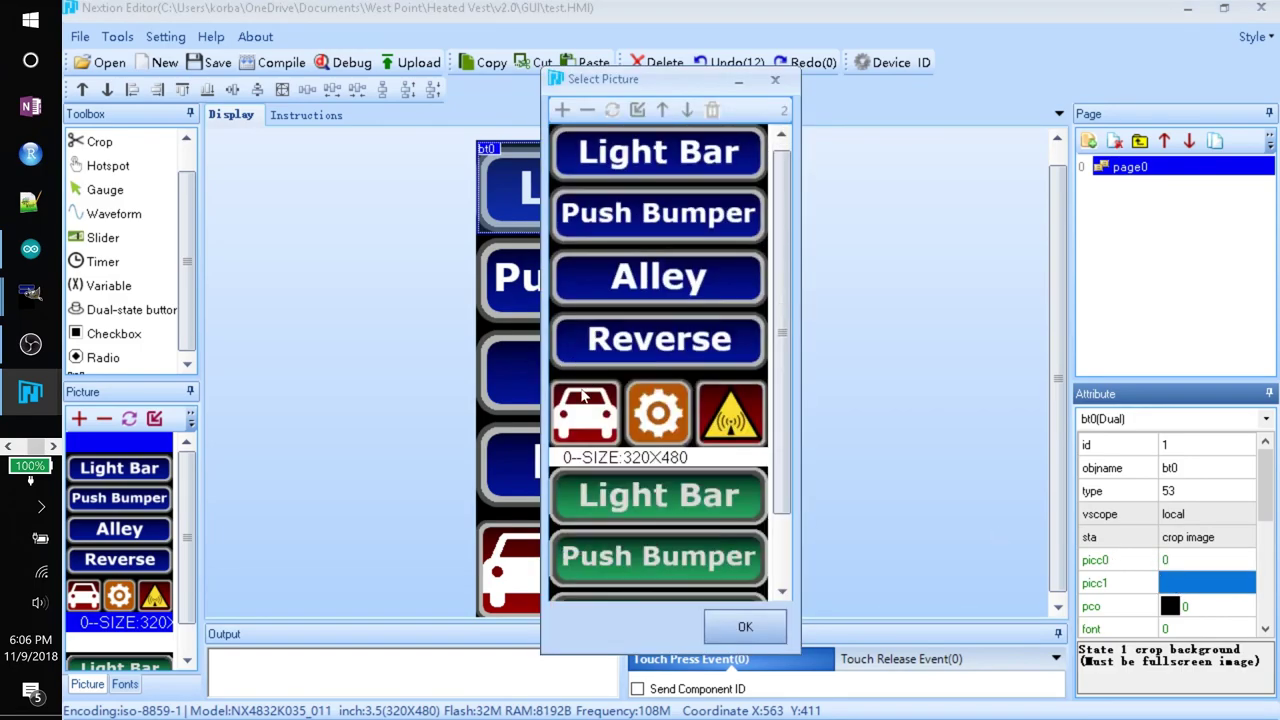
left_click(622, 499)
left_click(730, 623)
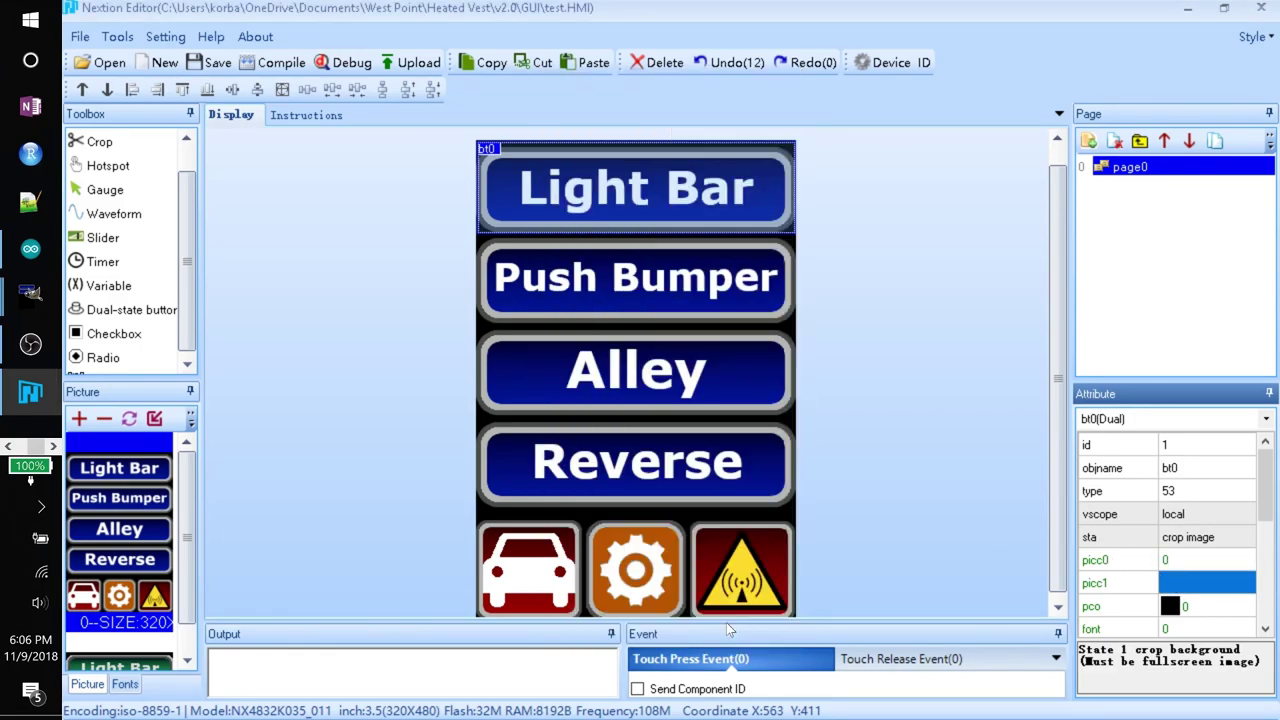
- Clear the button's default 'newtxt' text so bt0 has no label
scroll(1190, 524, "down", 2)
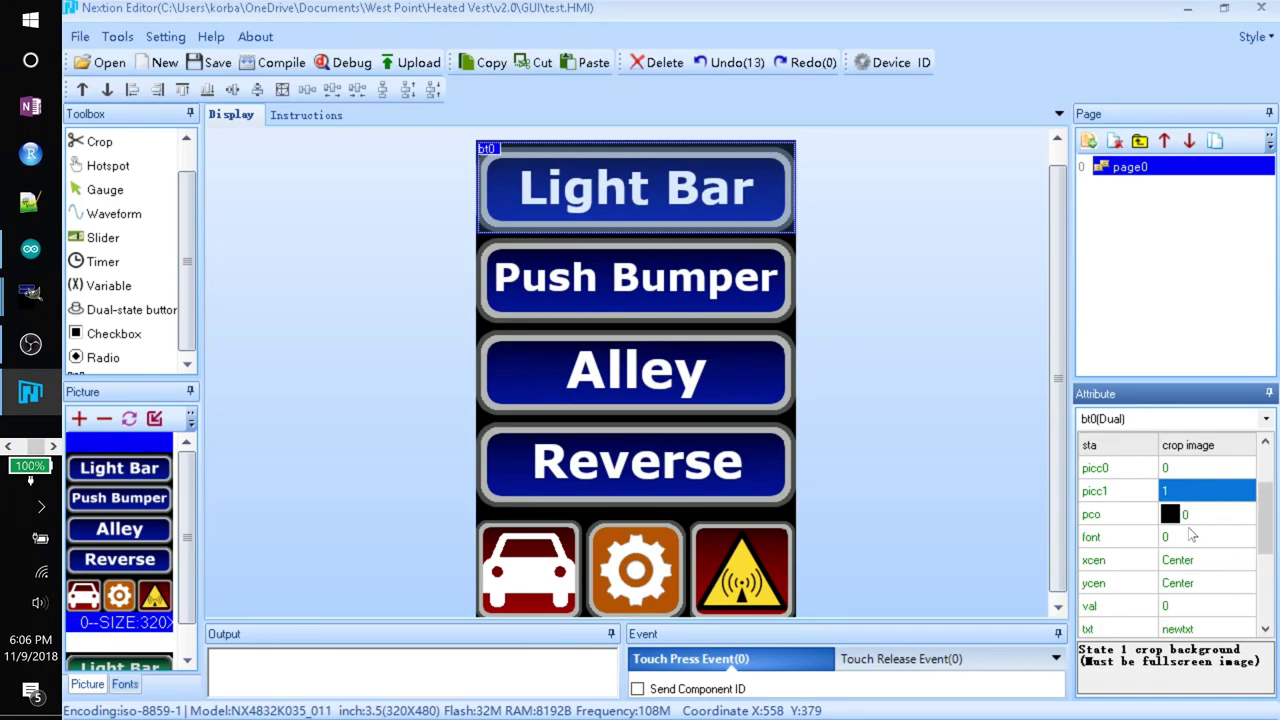
scroll(1188, 527, "down", 1)
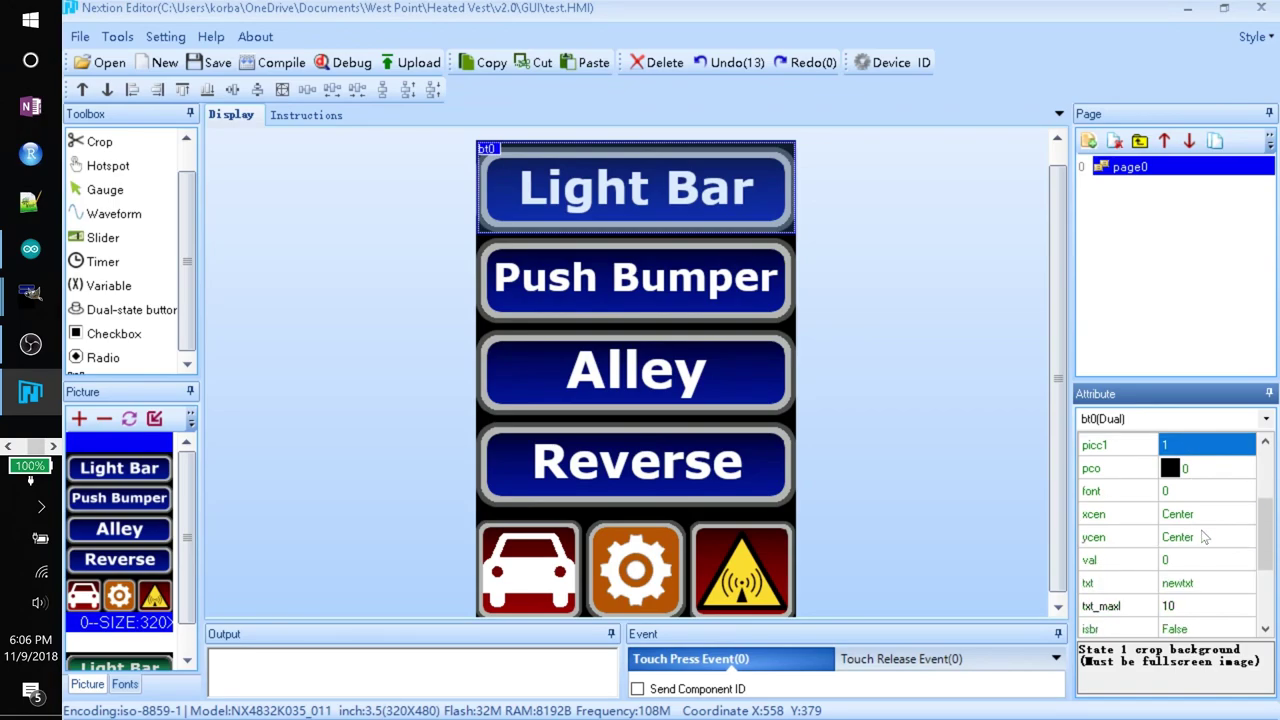
left_click(1187, 582)
key("BackSpace")
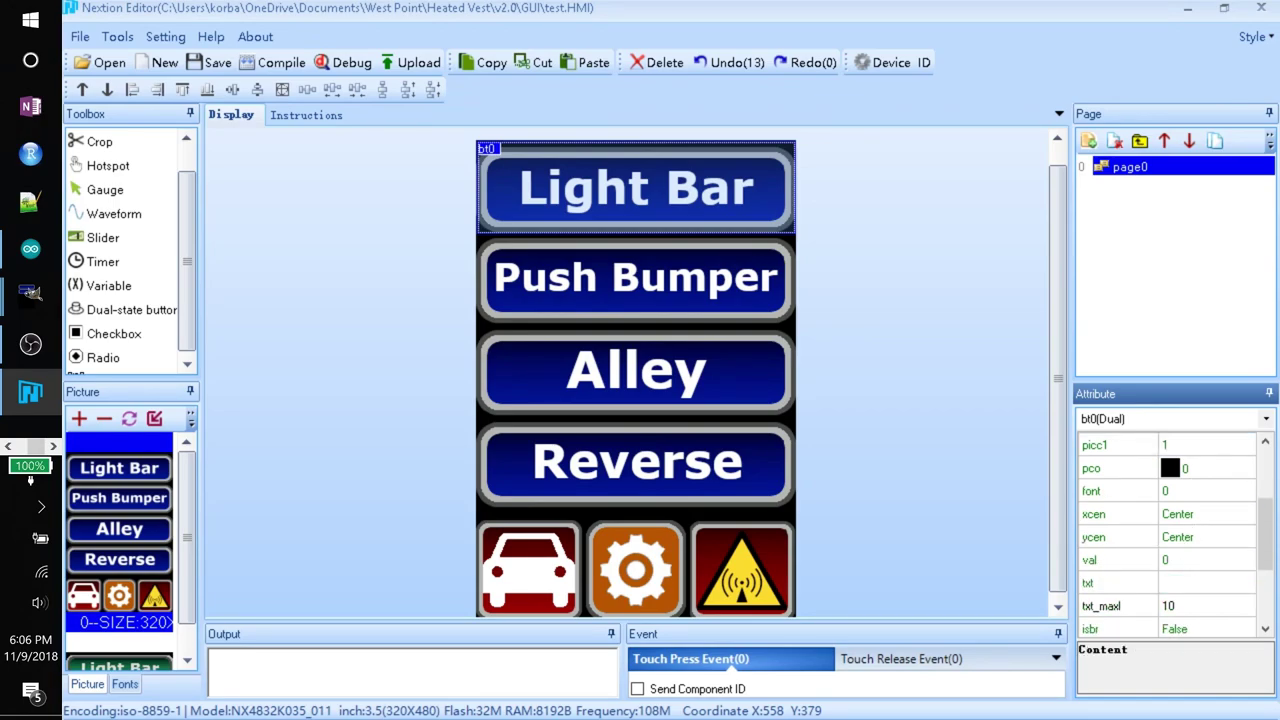
key("Return")
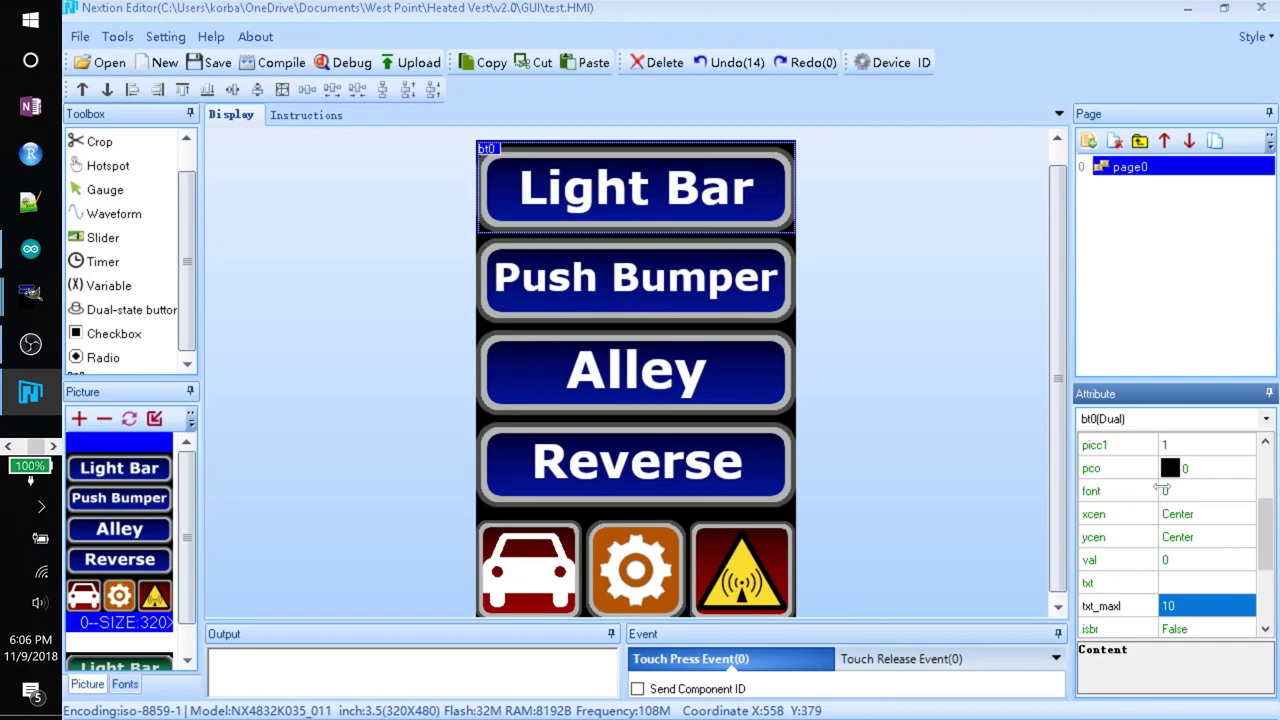
scroll(1179, 510, "down", 3)
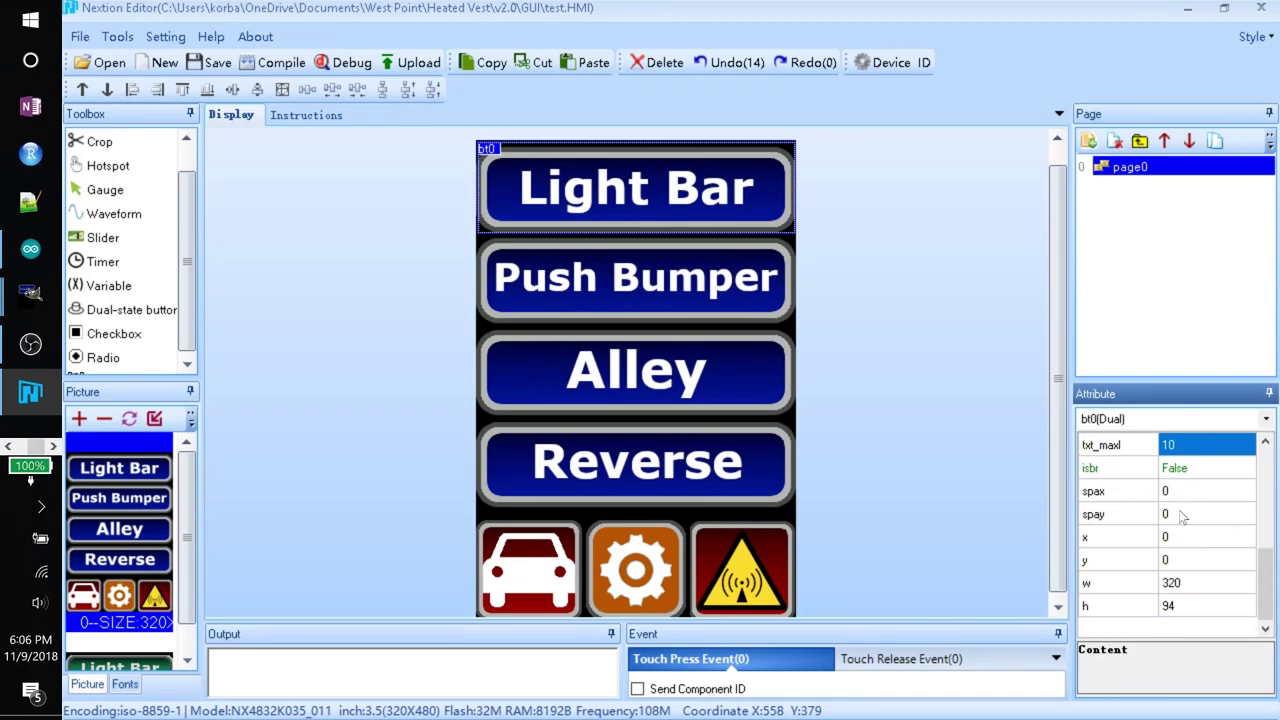
scroll(1148, 540, "up", 5)
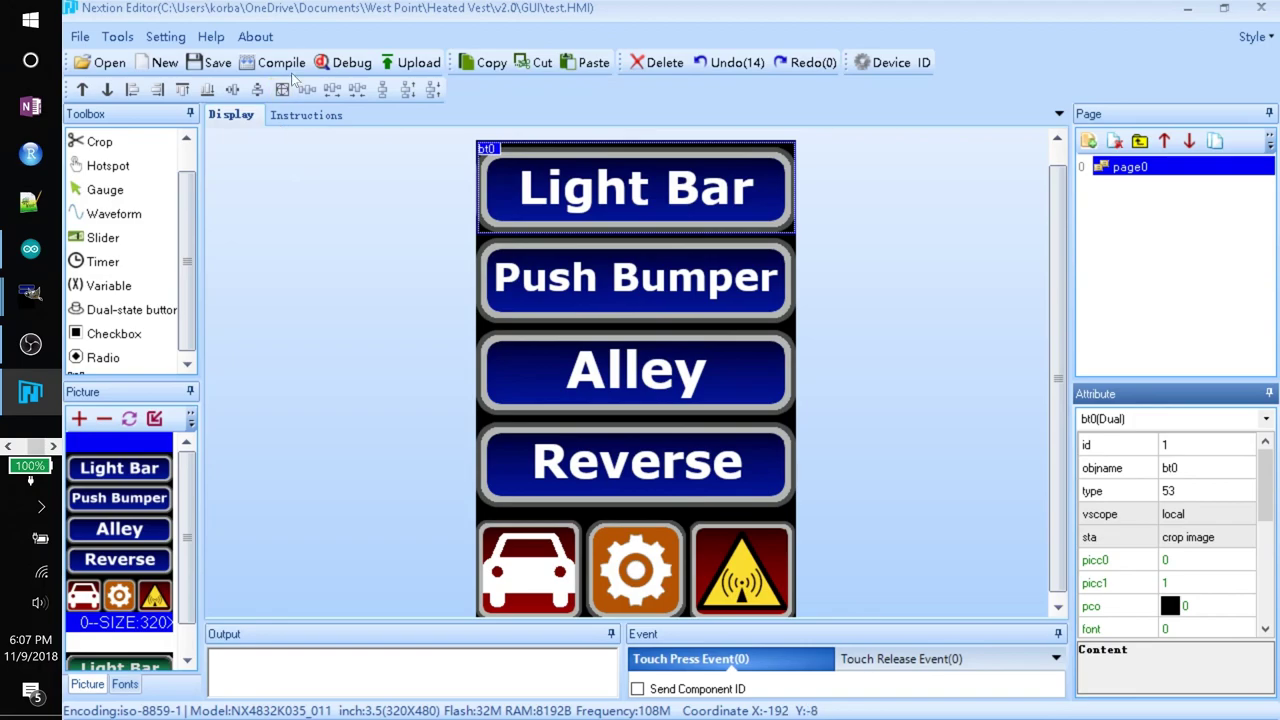
- Compile via Debug, toggle Light Bar between blue and green several times, then close the simulator
left_click(325, 66)
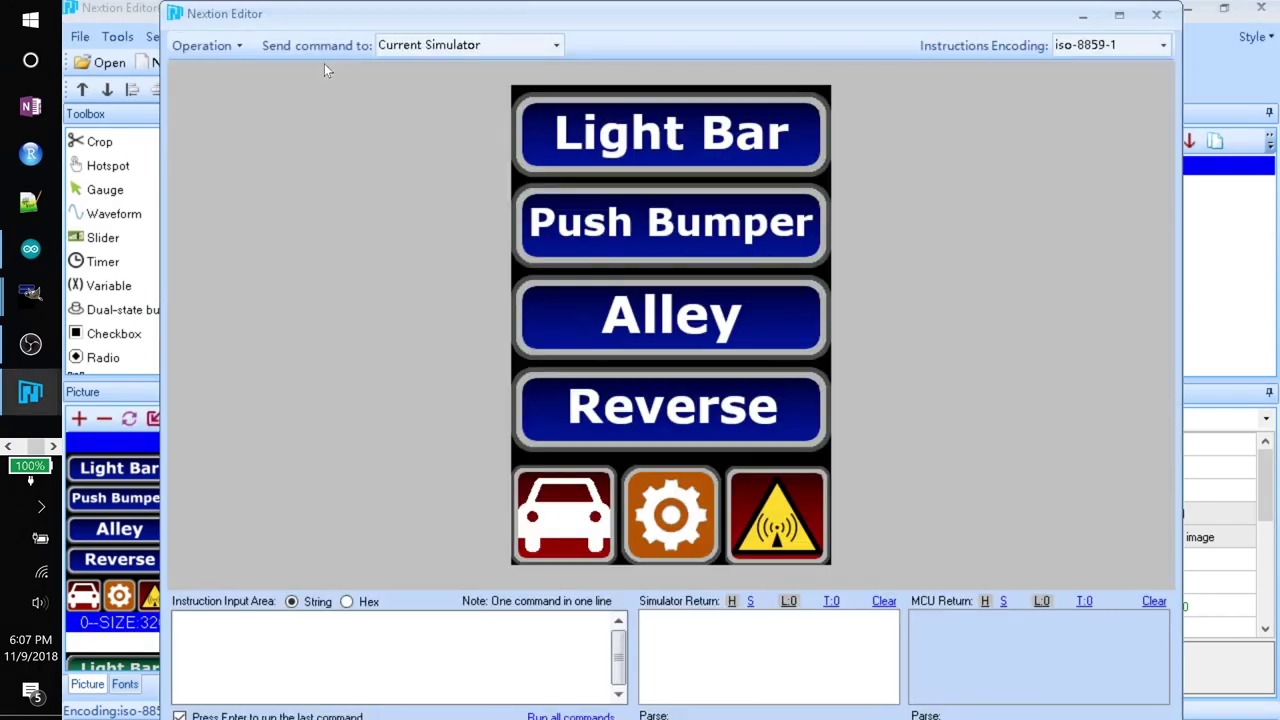
left_click(590, 133)
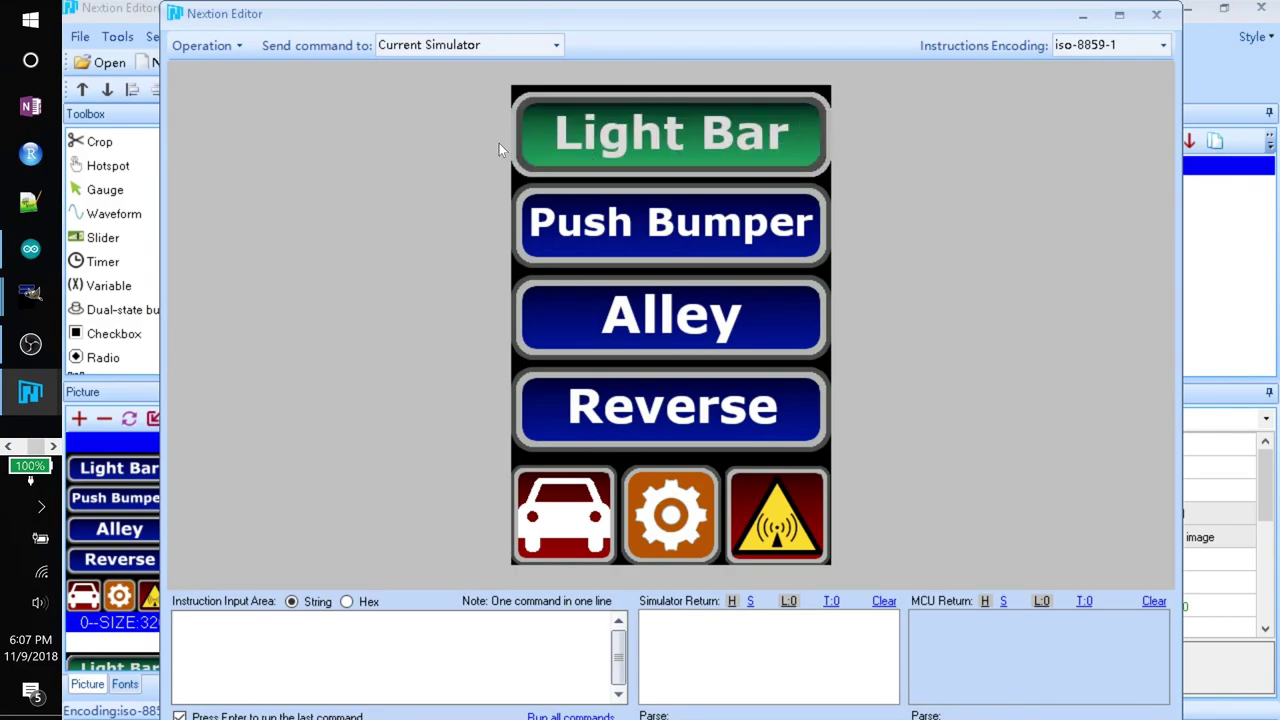
left_click(575, 125)
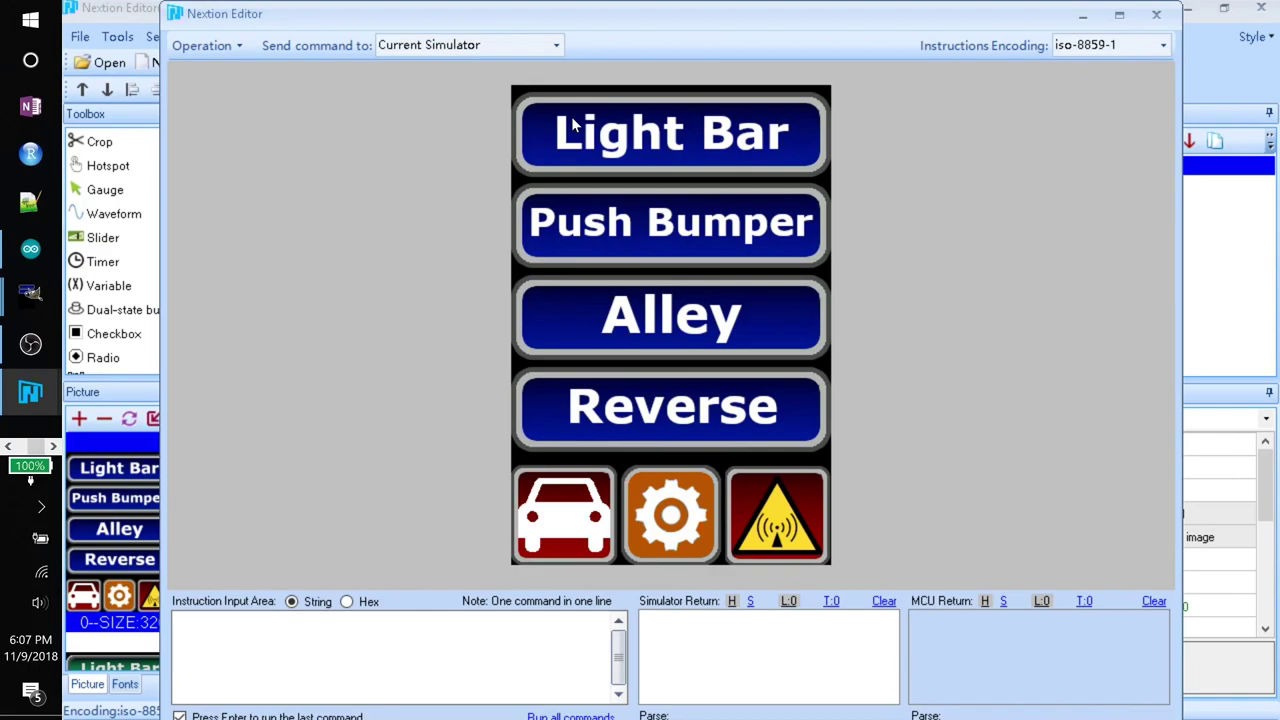
left_click(575, 123)
left_click(575, 123)
left_click(575, 123)
left_click(575, 123)
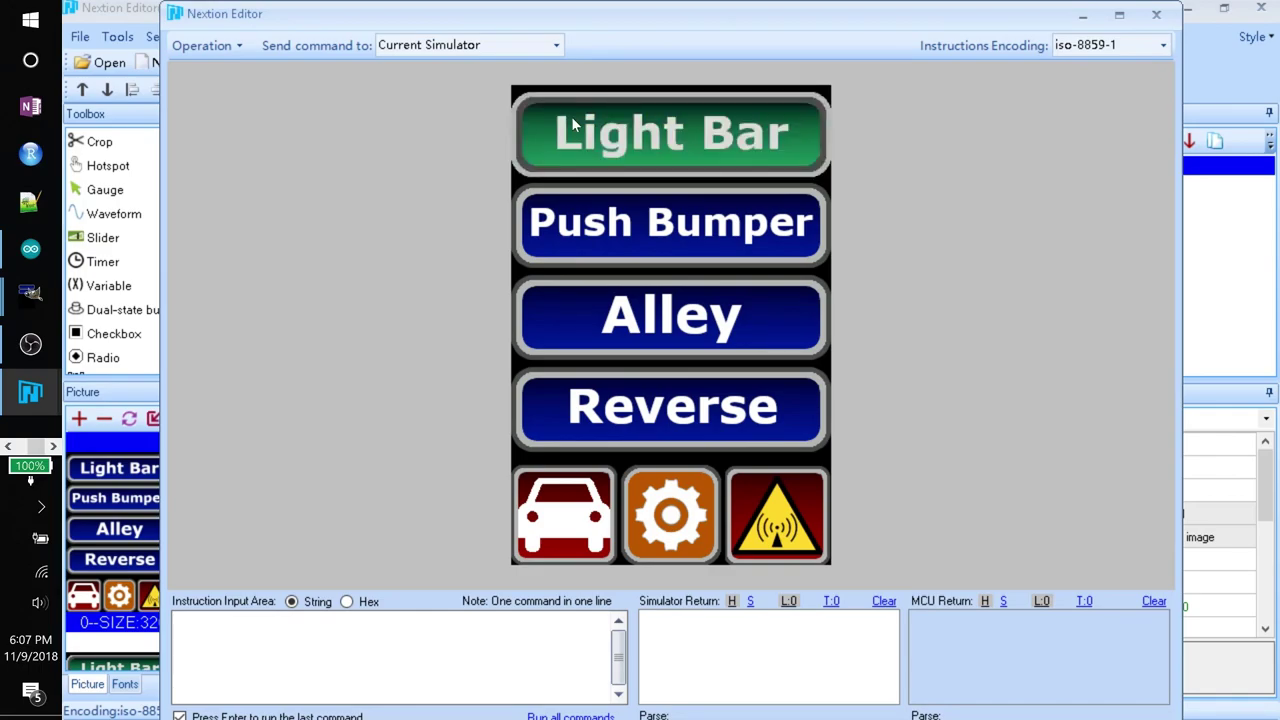
left_click(1156, 14)
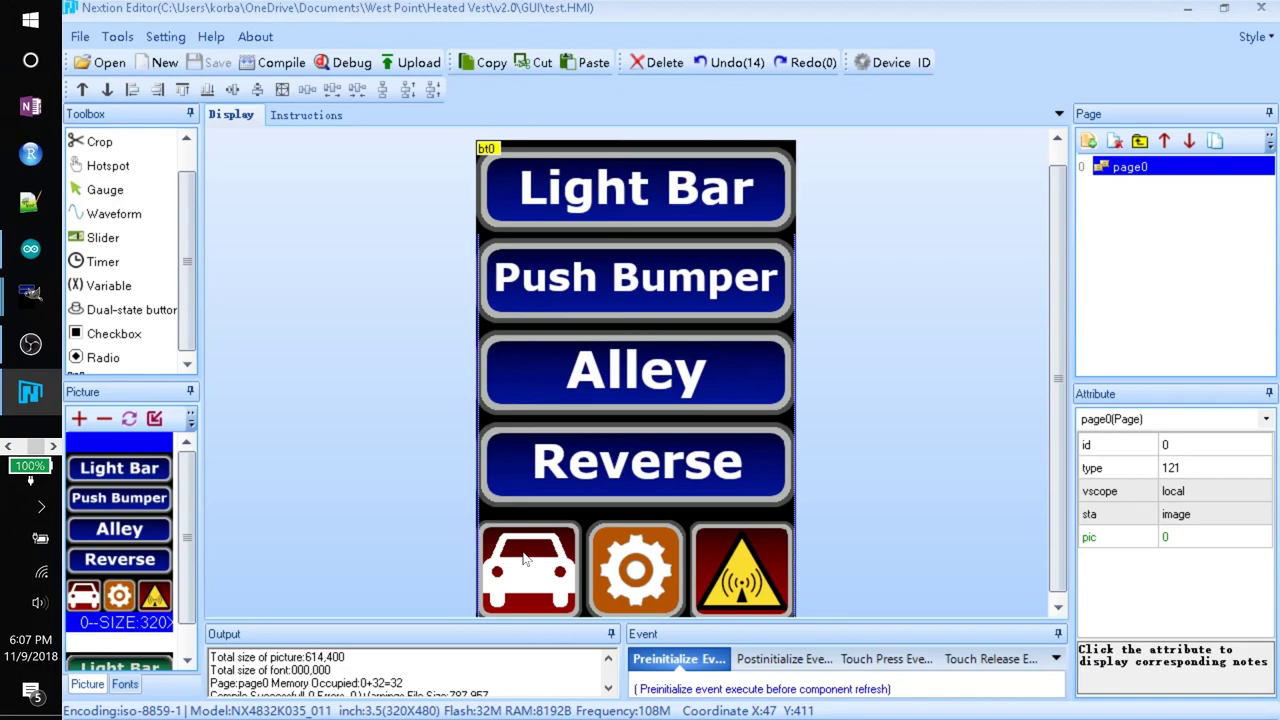
- Scroll up in Nextion Editor while the project loads onto the physical display
scroll(139, 210, "up", 3)
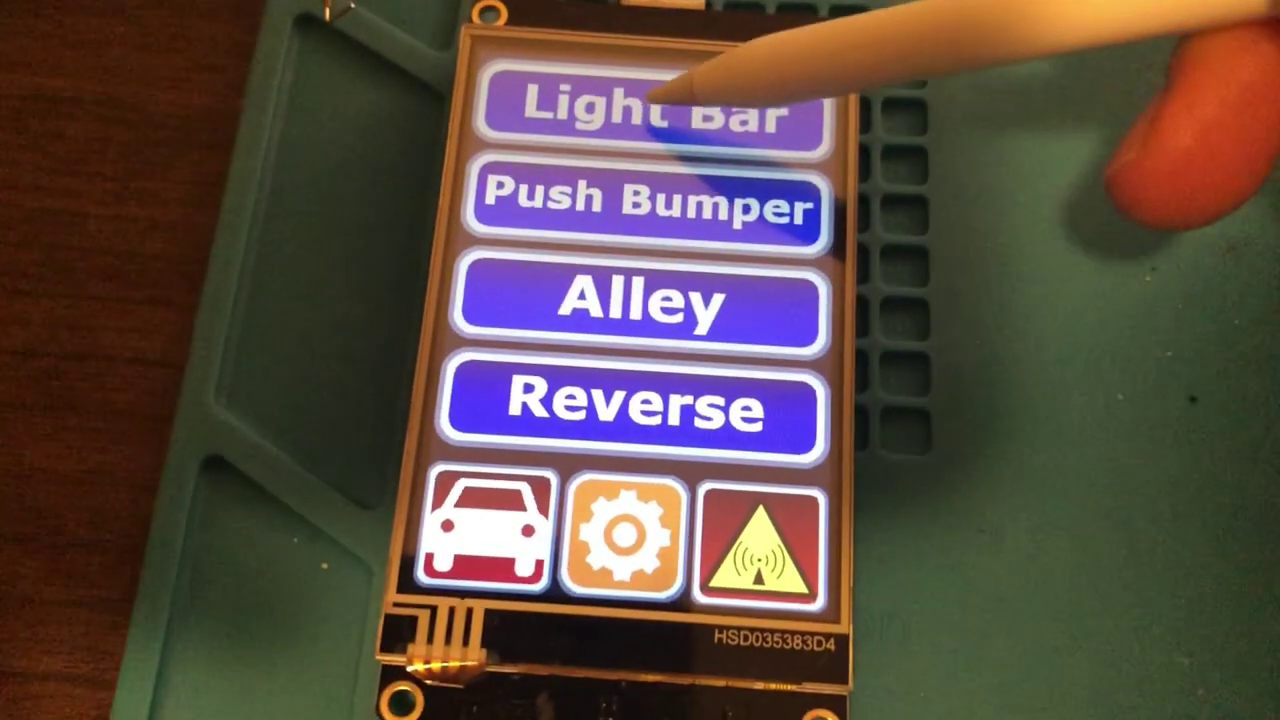
- Test the Light Bar, Push Bumper, Alley and Reverse buttons on the touchscreen
left_click(733, 150)
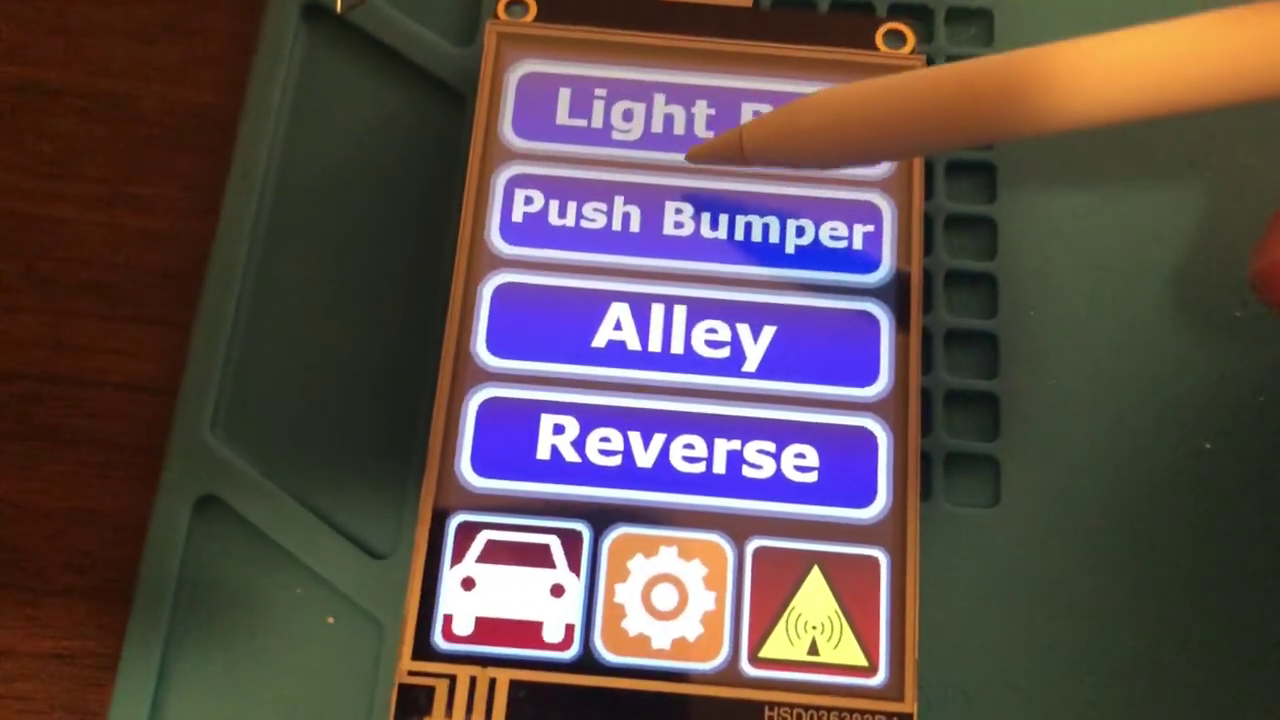
left_click(680, 215)
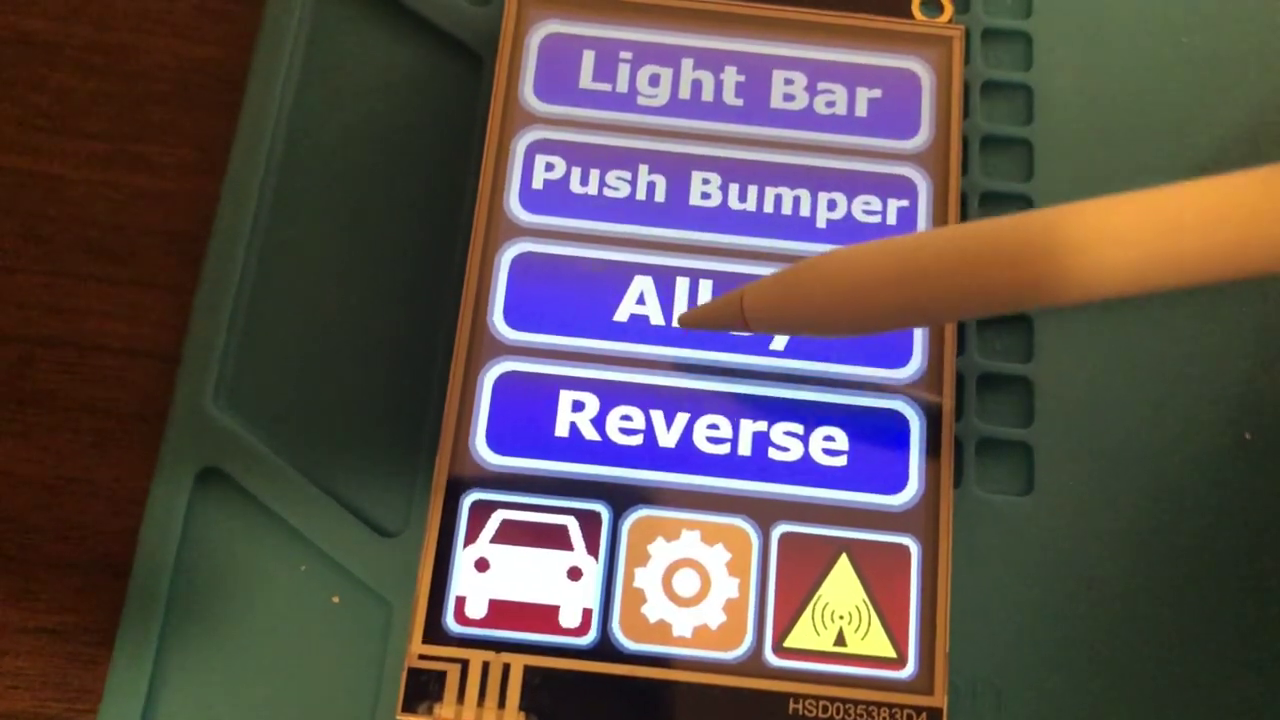
left_click(712, 312)
left_click(735, 410)
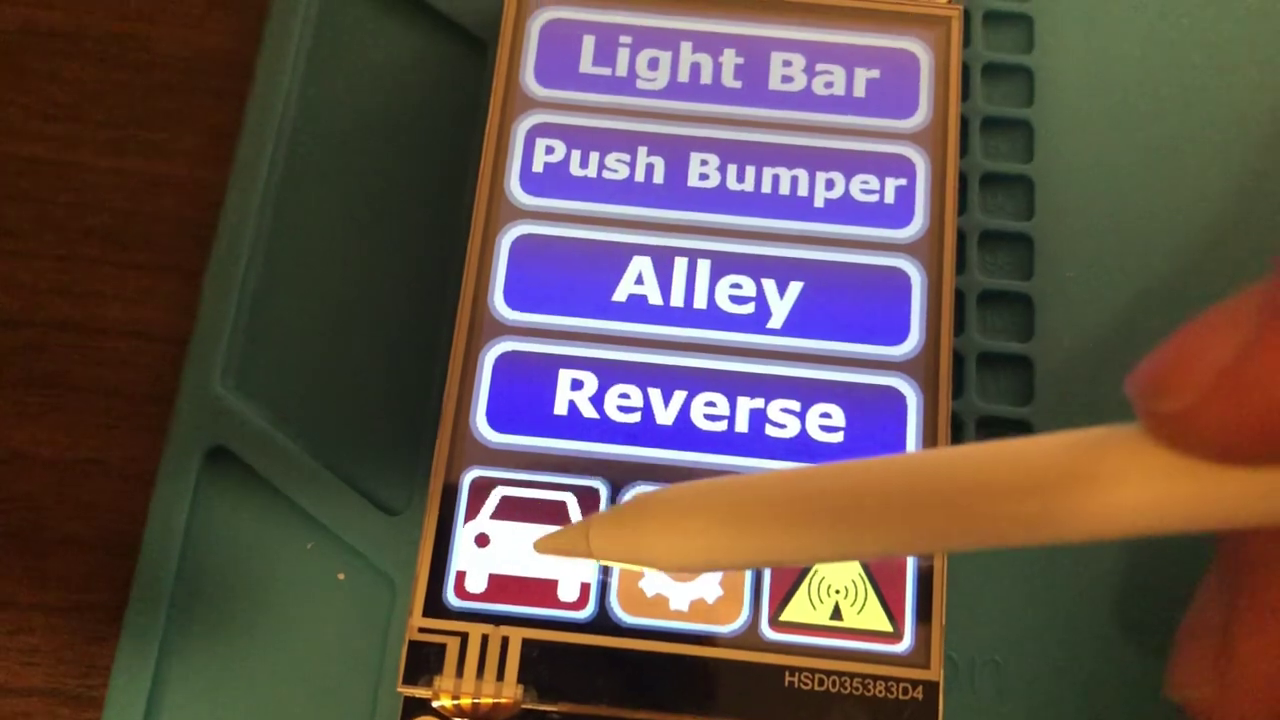
- Test the car, gear and warning icons, ending on the warning screen
left_click(528, 545)
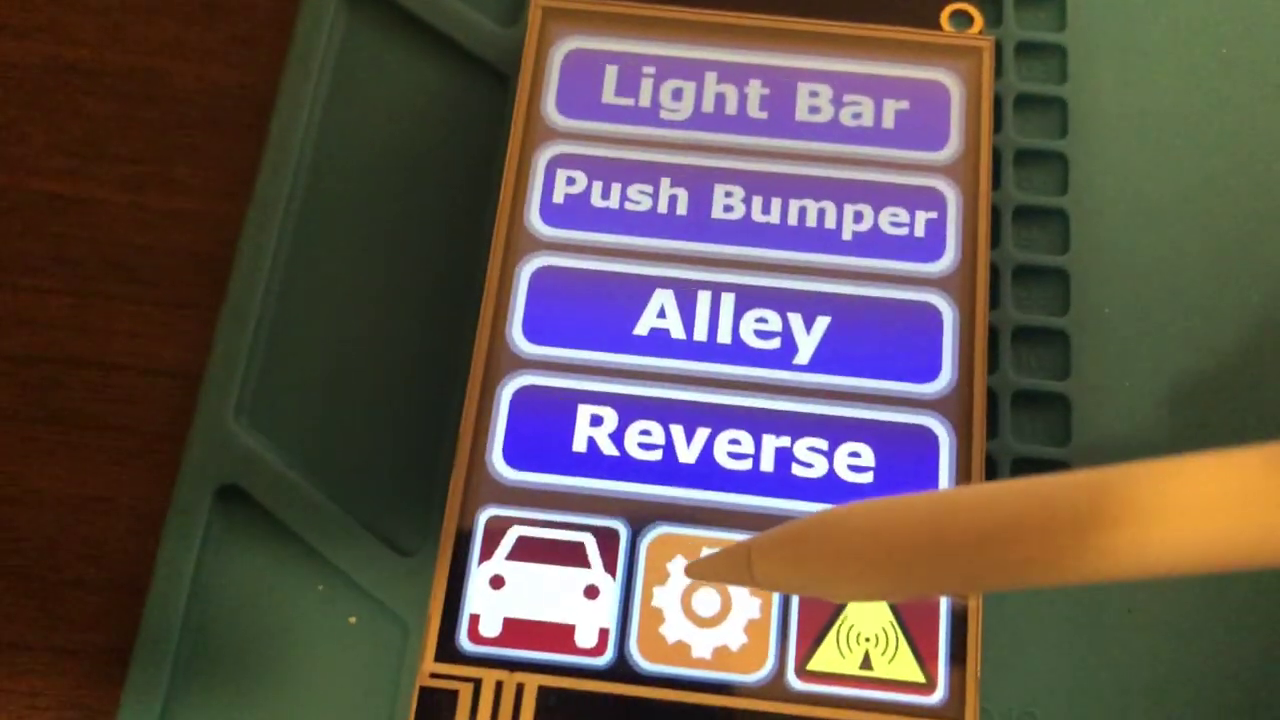
left_click(788, 632)
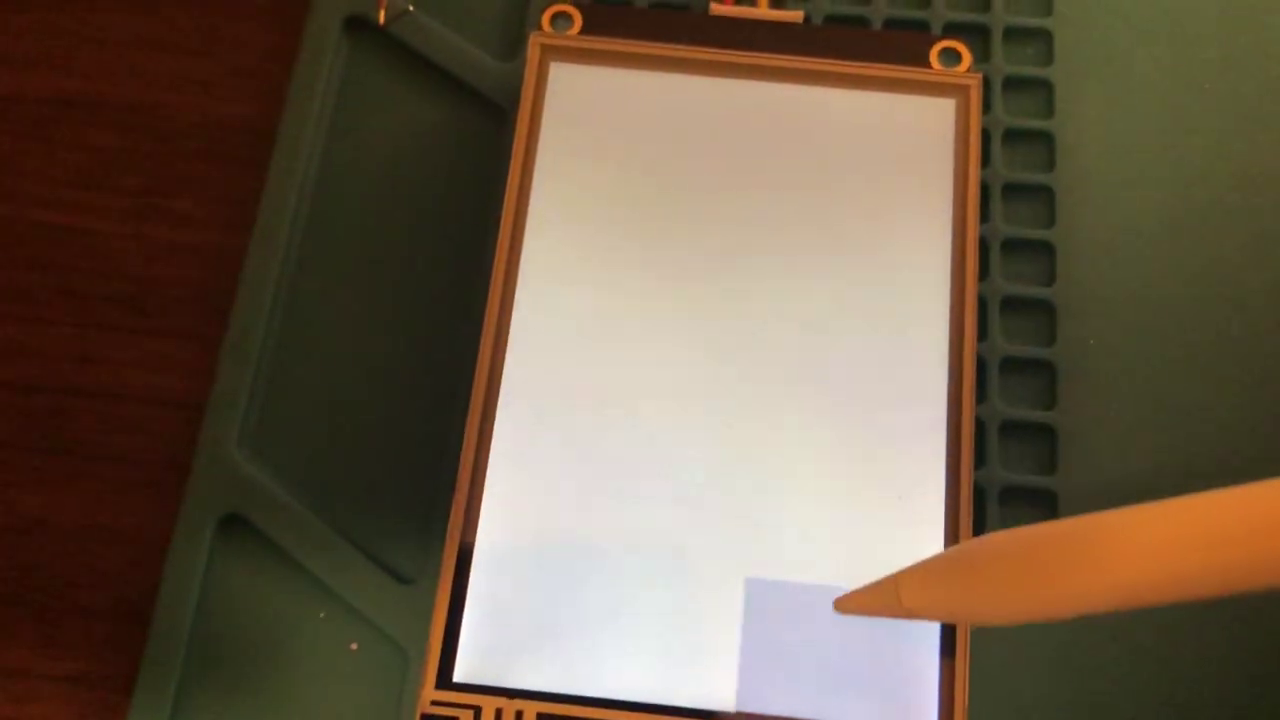
left_click(835, 605)
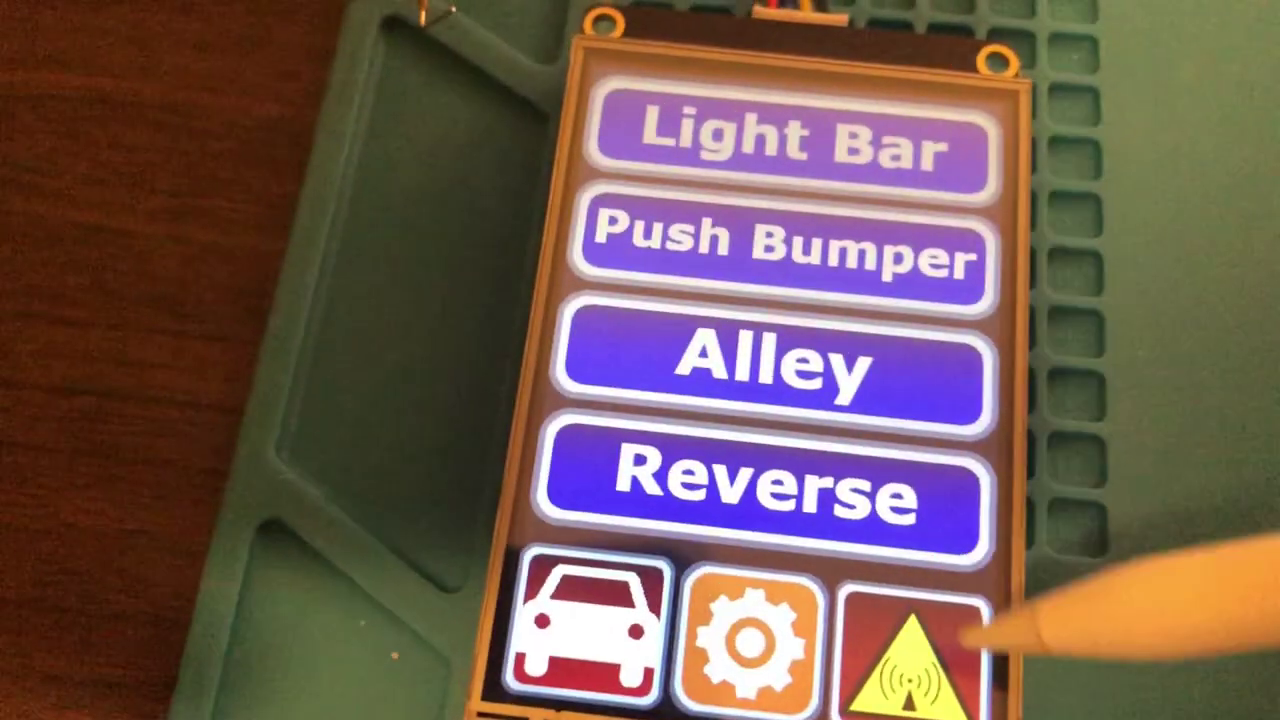